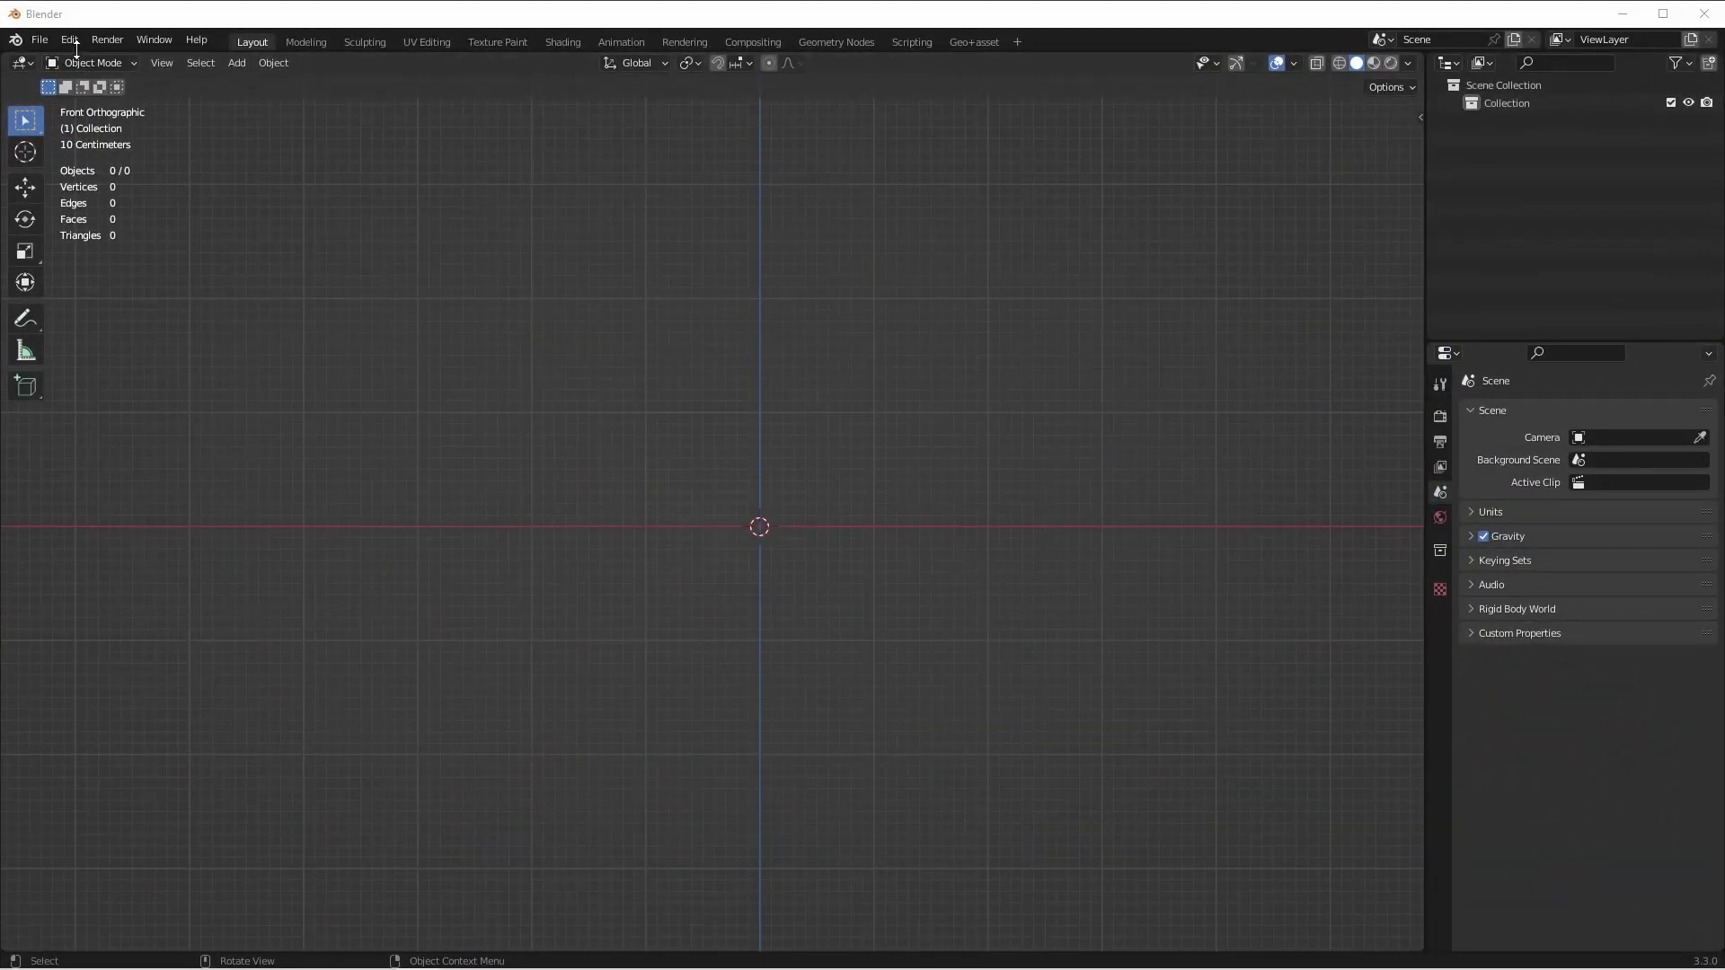
Find and enable the Add Curve: Sapling Tree Gen add-on in the preferences
{"action": "left_click", "coordinate": [74, 40]}
{"action": "left_click", "coordinate": [135, 316]}
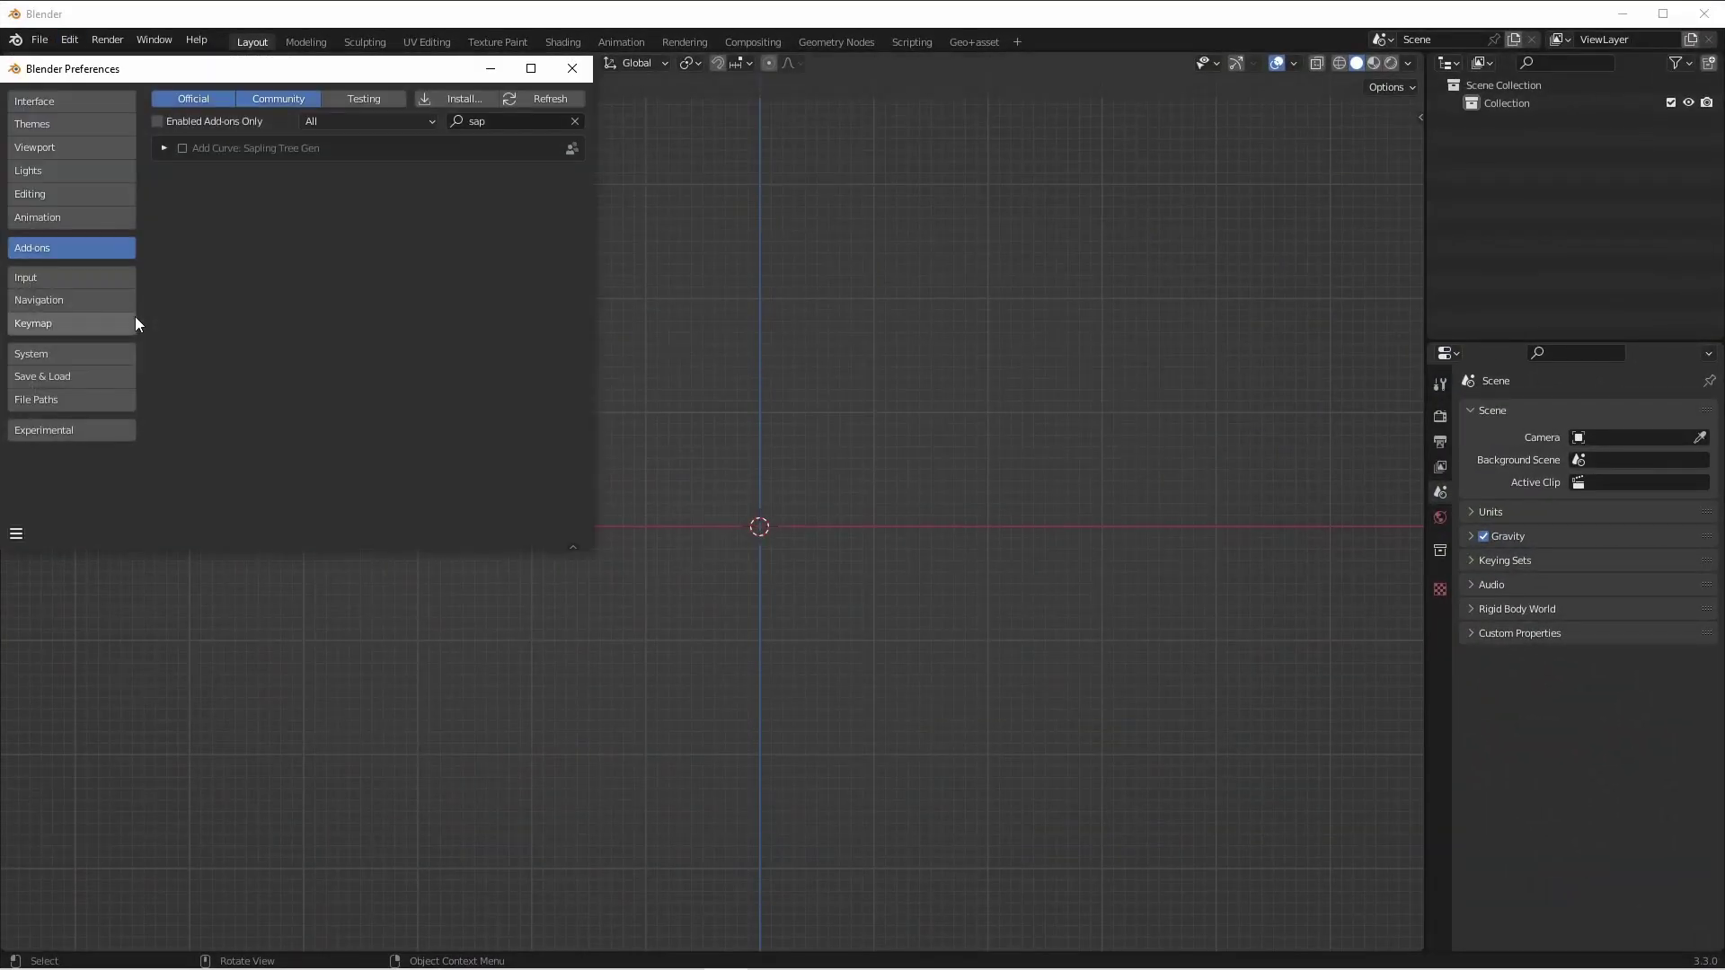
{"action": "left_click", "coordinate": [476, 121]}
{"action": "type", "text": "sap"}
{"action": "left_click", "coordinate": [183, 148]}
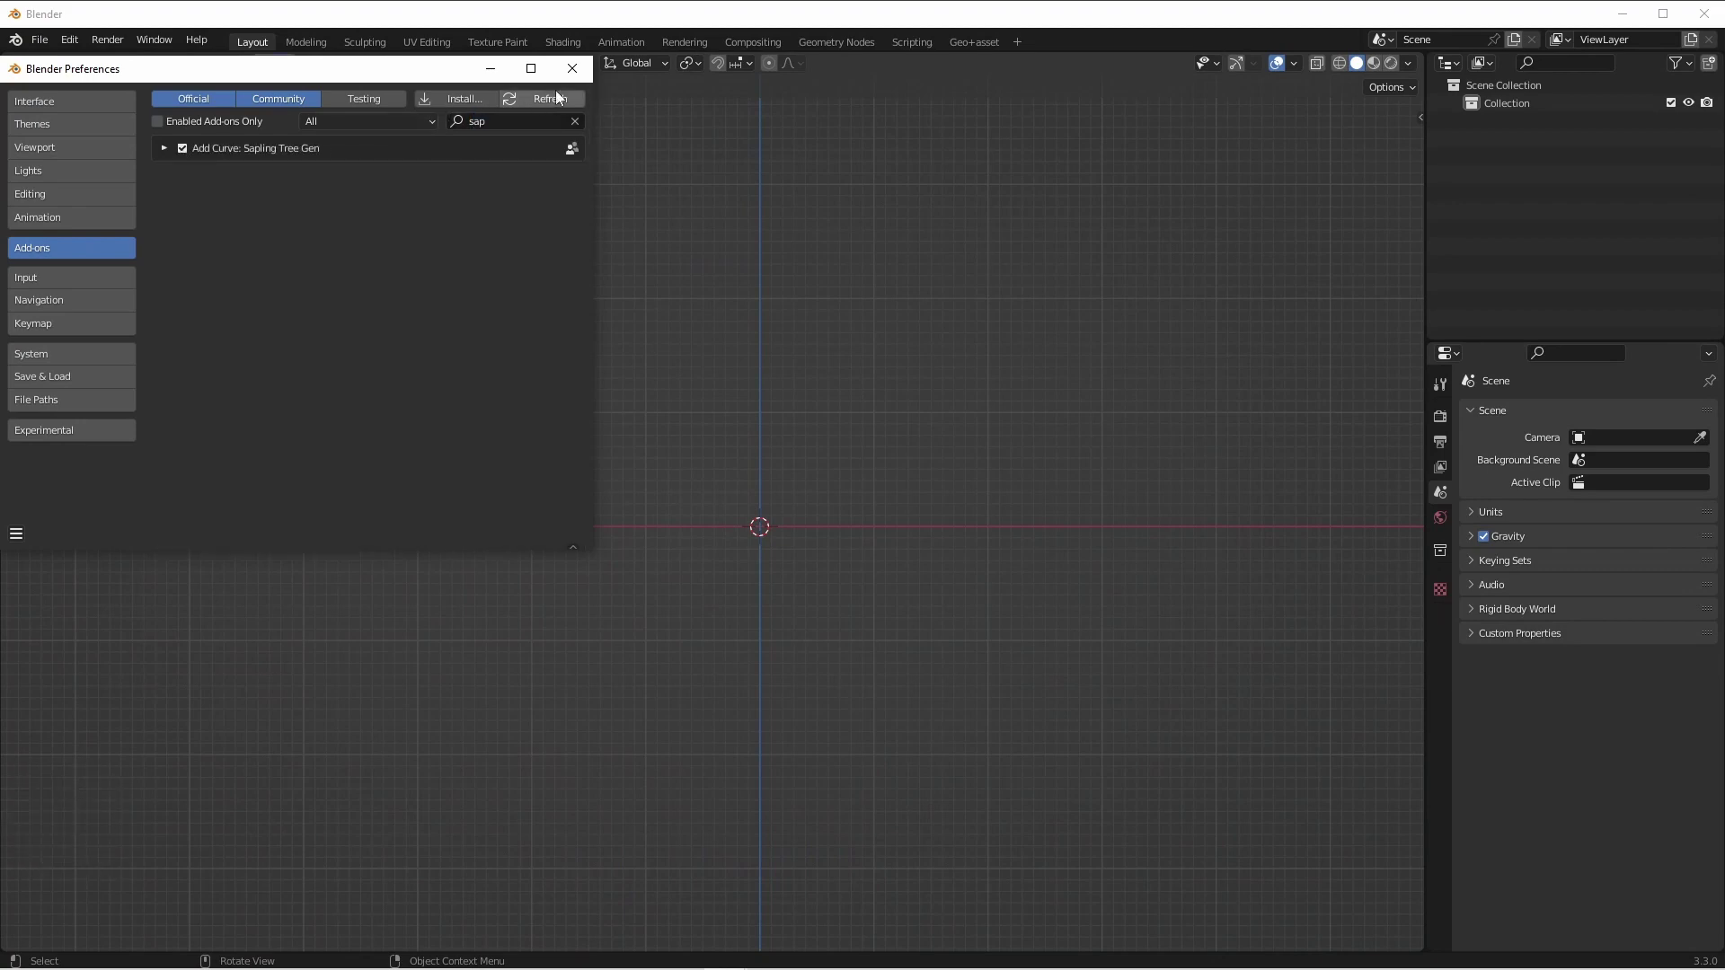
{"action": "left_click", "coordinate": [572, 69]}
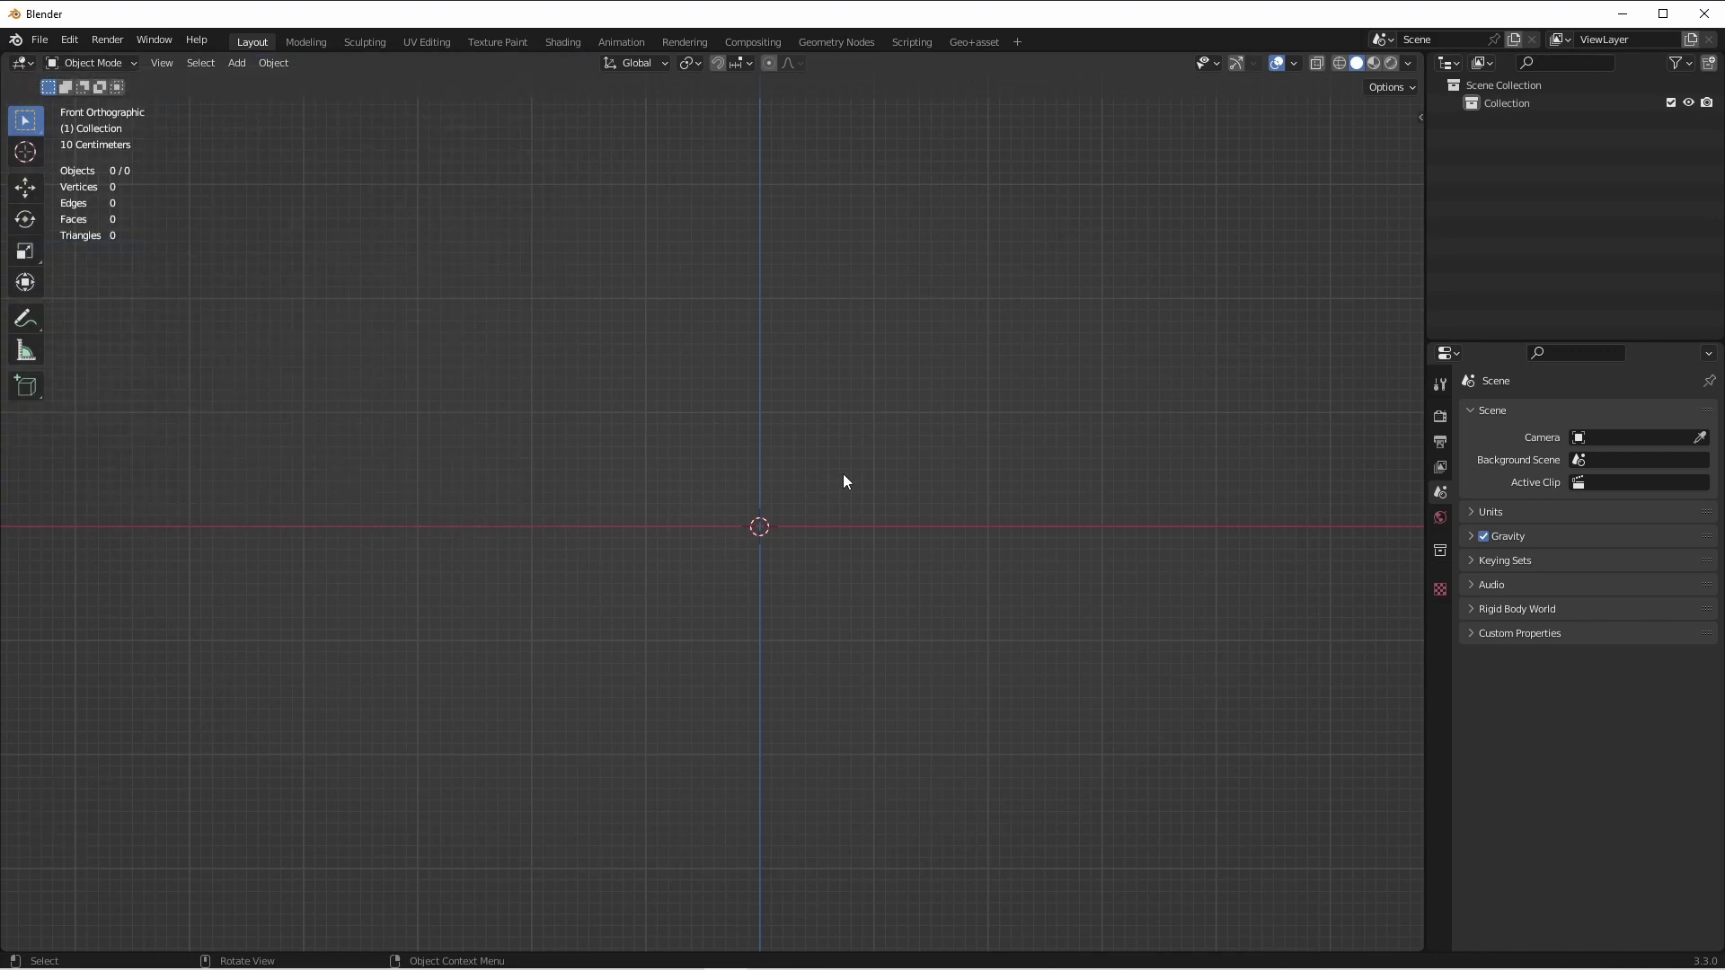
Add a Sapling Tree Gen curve to the scene and load its small_pine preset
{"action": "key", "text": "shift+a"}
{"action": "mouse_move", "coordinate": [682, 493]}
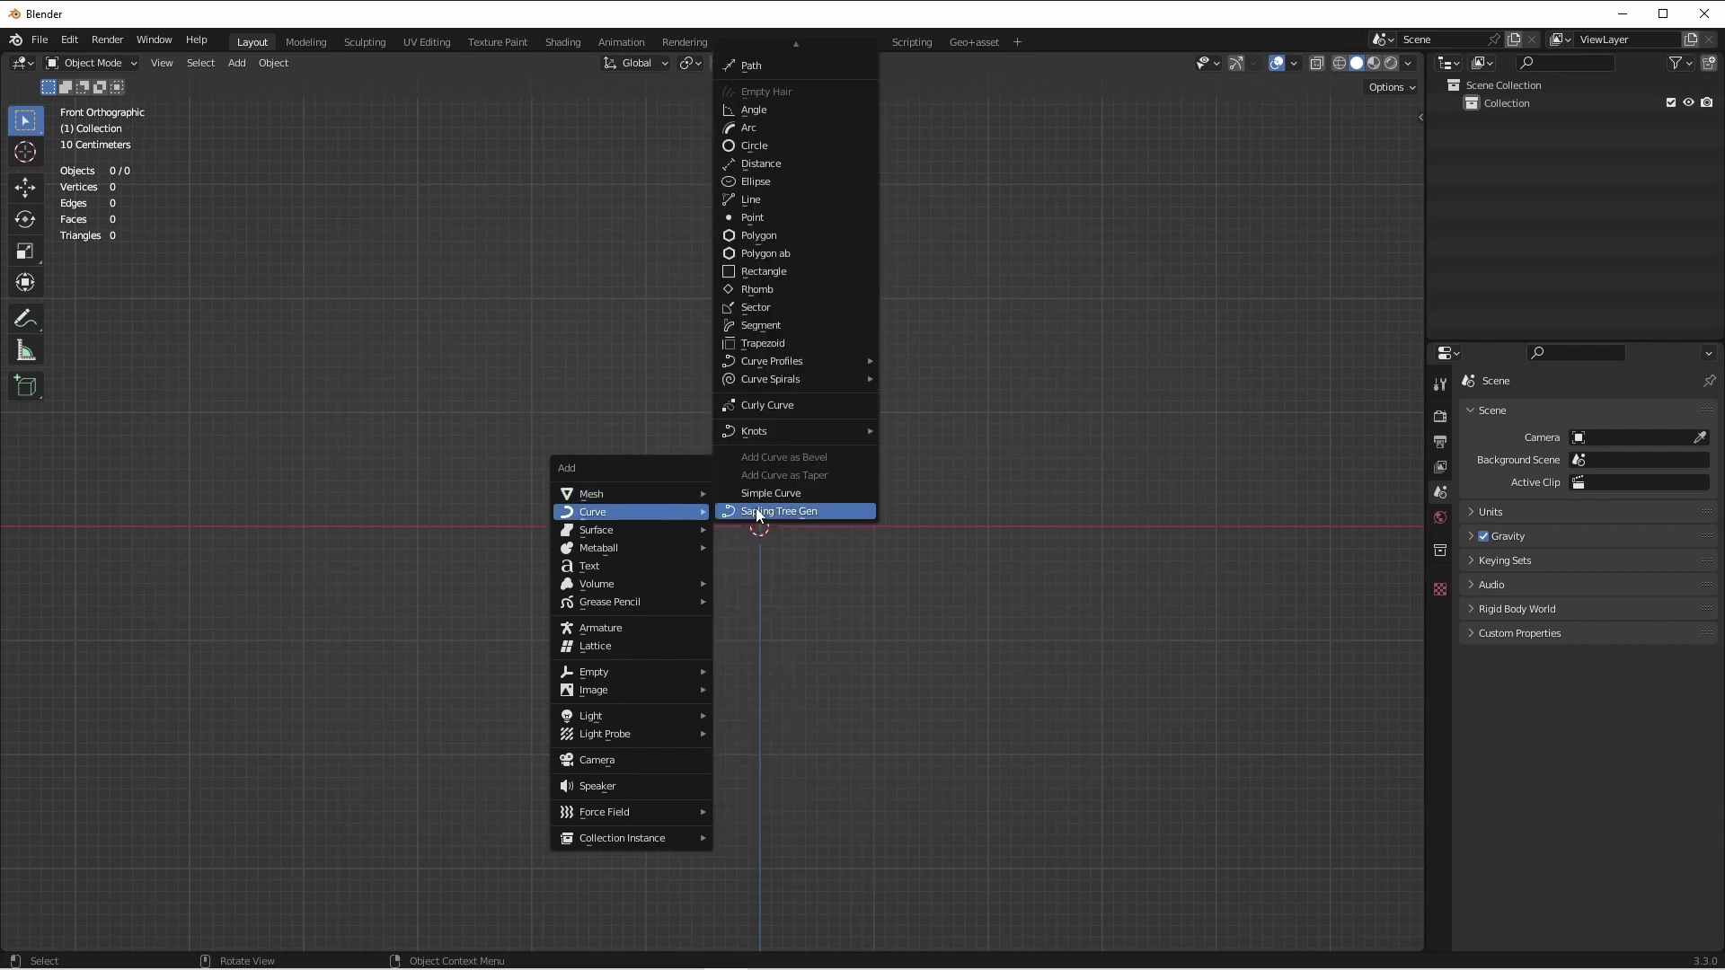
{"action": "left_click", "coordinate": [778, 516]}
{"action": "middle_click_drag", "start_coordinate": [774, 510], "coordinate": [793, 873], "text": "shift"}
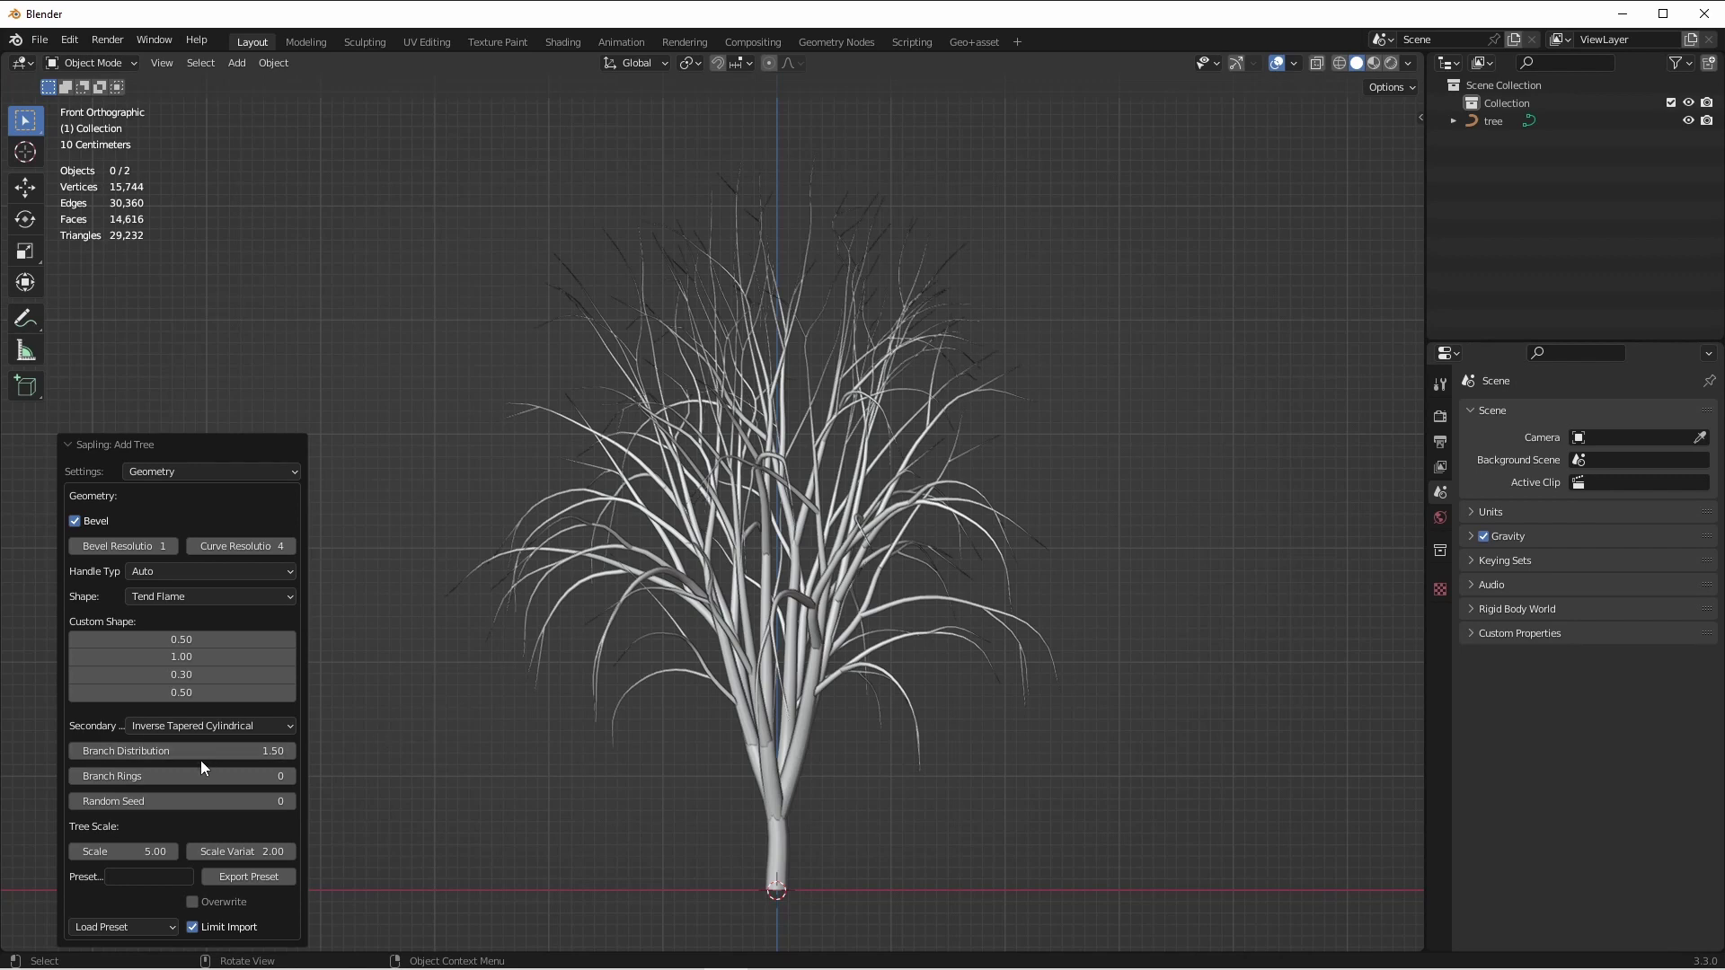
{"action": "left_click", "coordinate": [99, 928]}
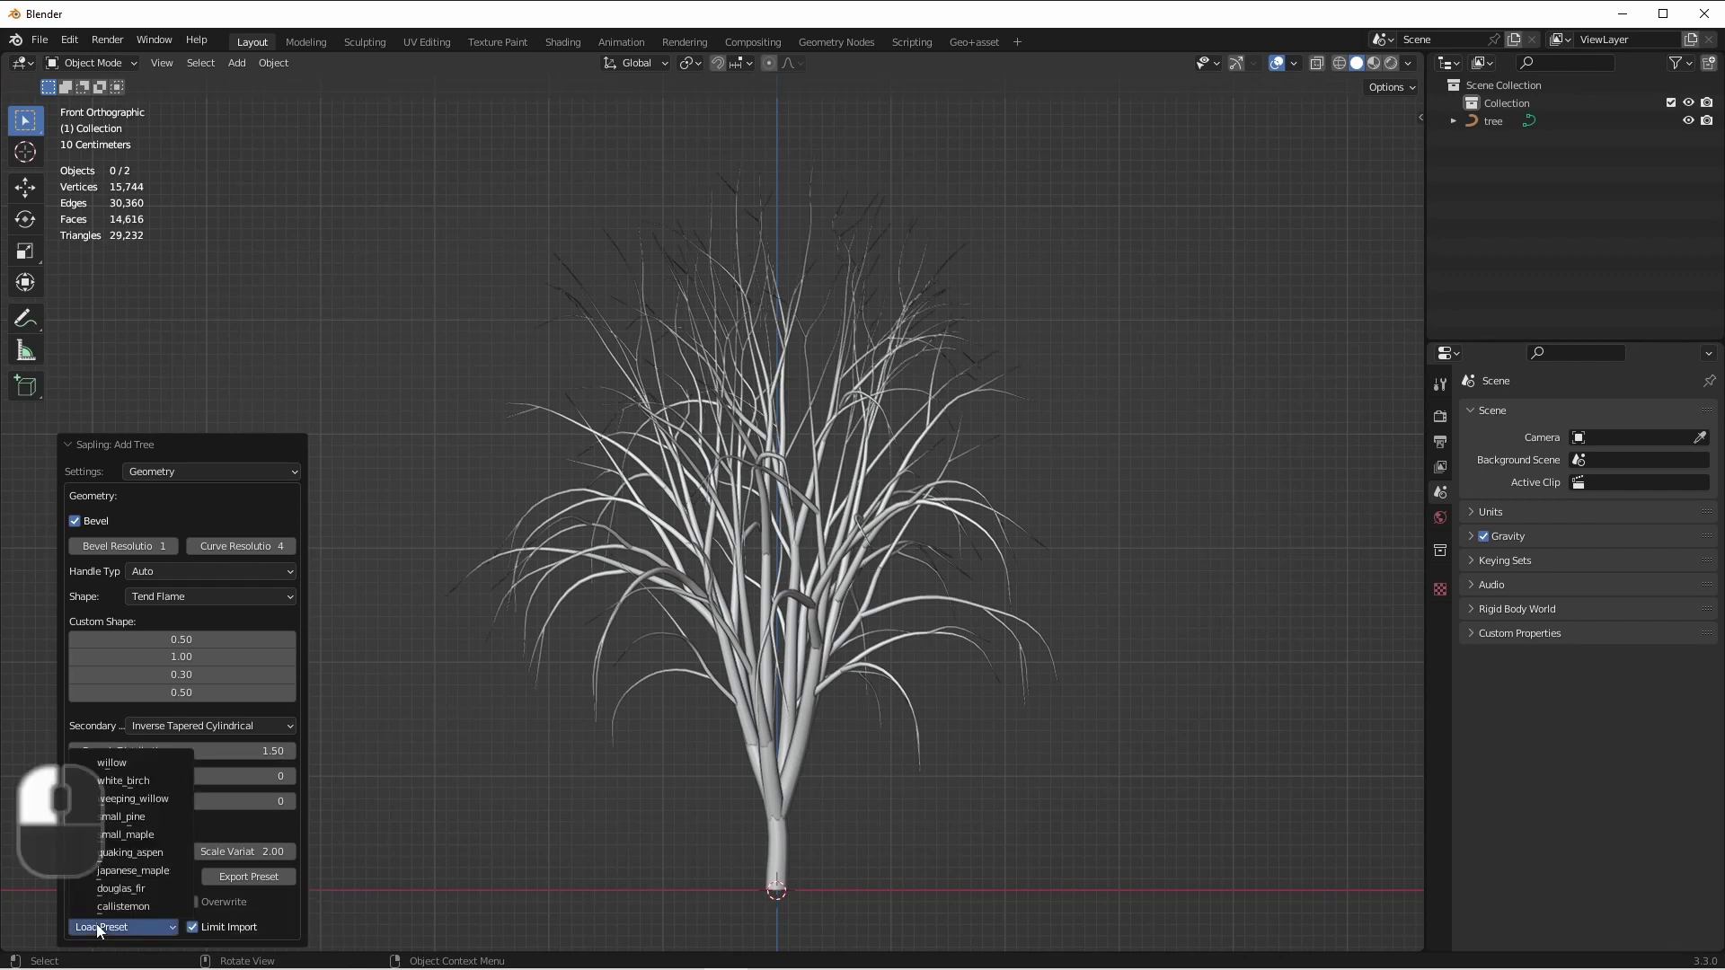
{"action": "left_click", "coordinate": [140, 818]}
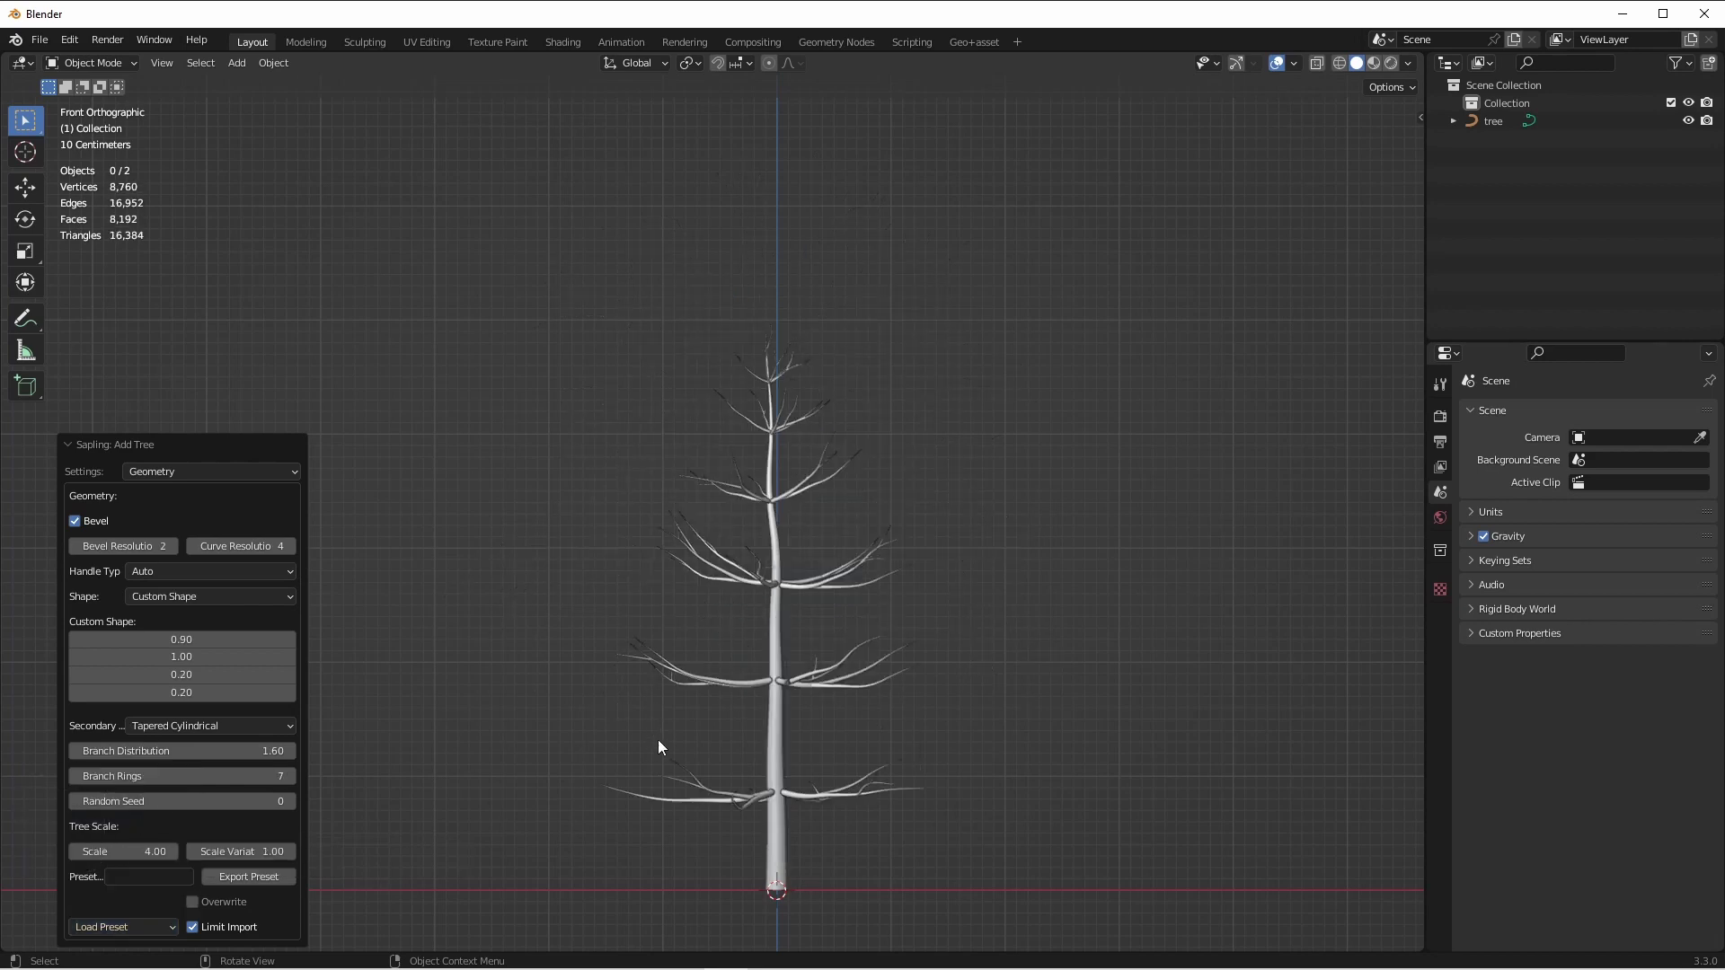
{"action": "middle_click_drag", "start_coordinate": [699, 757], "coordinate": [700, 704], "text": "shift"}
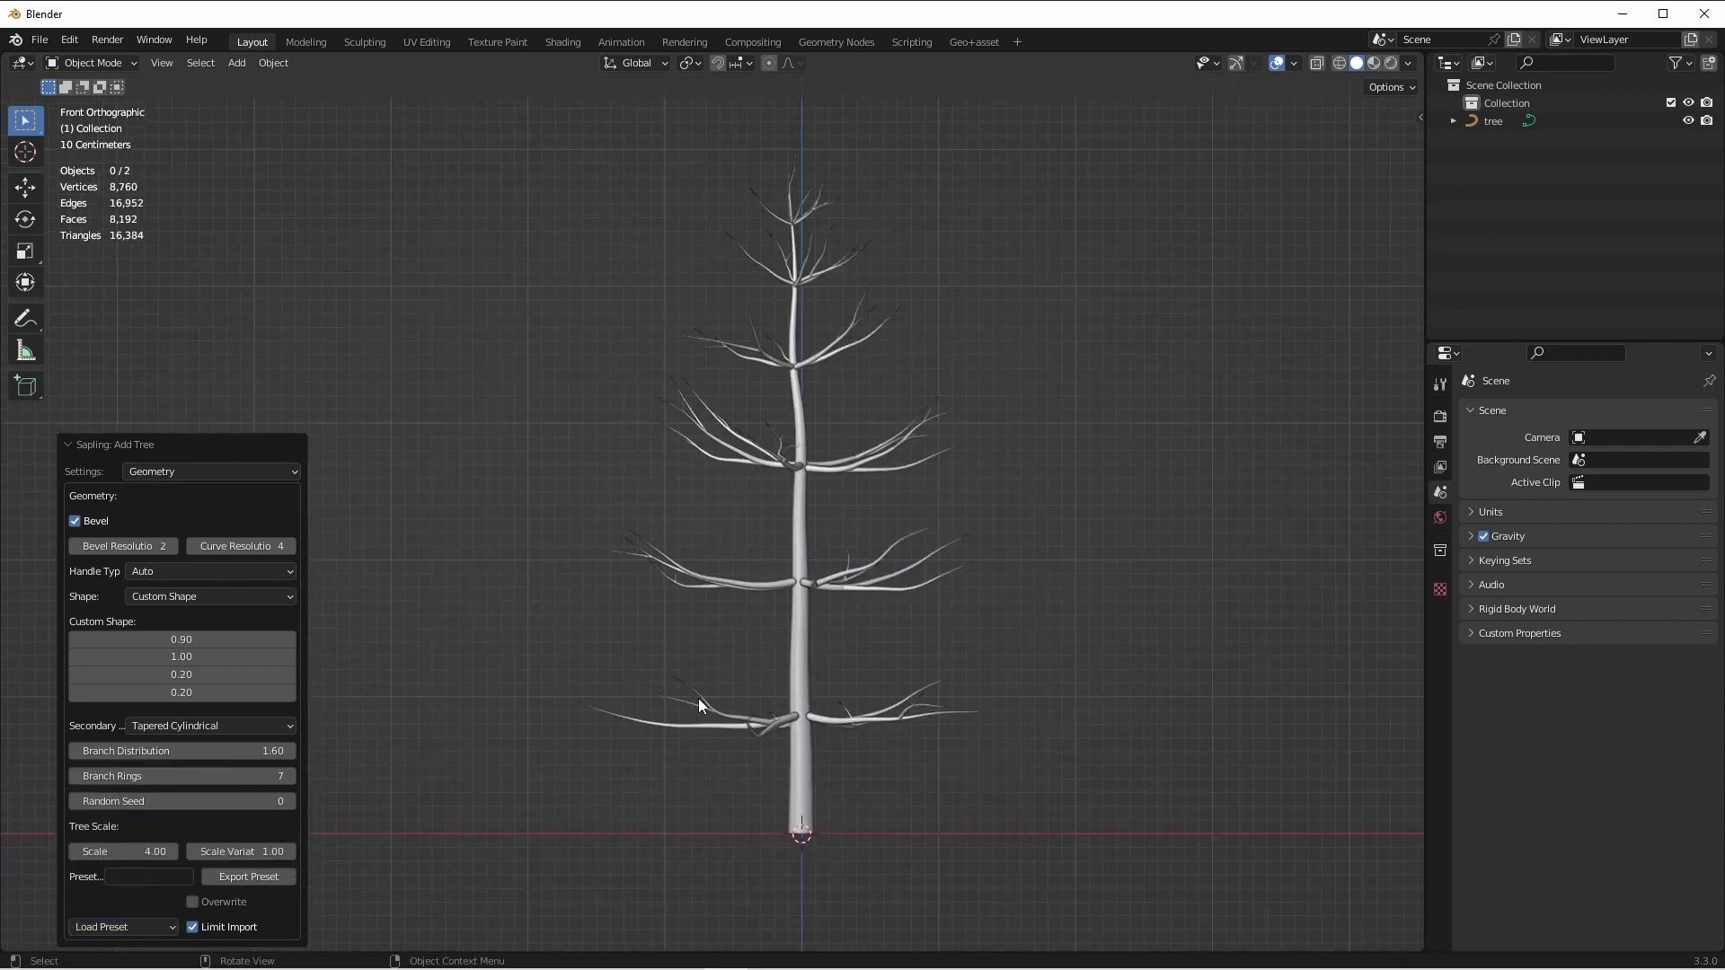
Set the tree's scale to 1.26, reduce its branch rings, and set the branch distribution to 0.84
{"action": "left_click", "coordinate": [169, 854], "text": "shift"}
{"action": "mouse_move", "coordinate": [169, 853]}
{"action": "left_mouse_down", "text": "shift"}
{"action": "mouse_move", "coordinate": [90, 854]}
{"action": "mouse_move", "coordinate": [158, 852]}
{"action": "left_mouse_up", "text": "shift"}
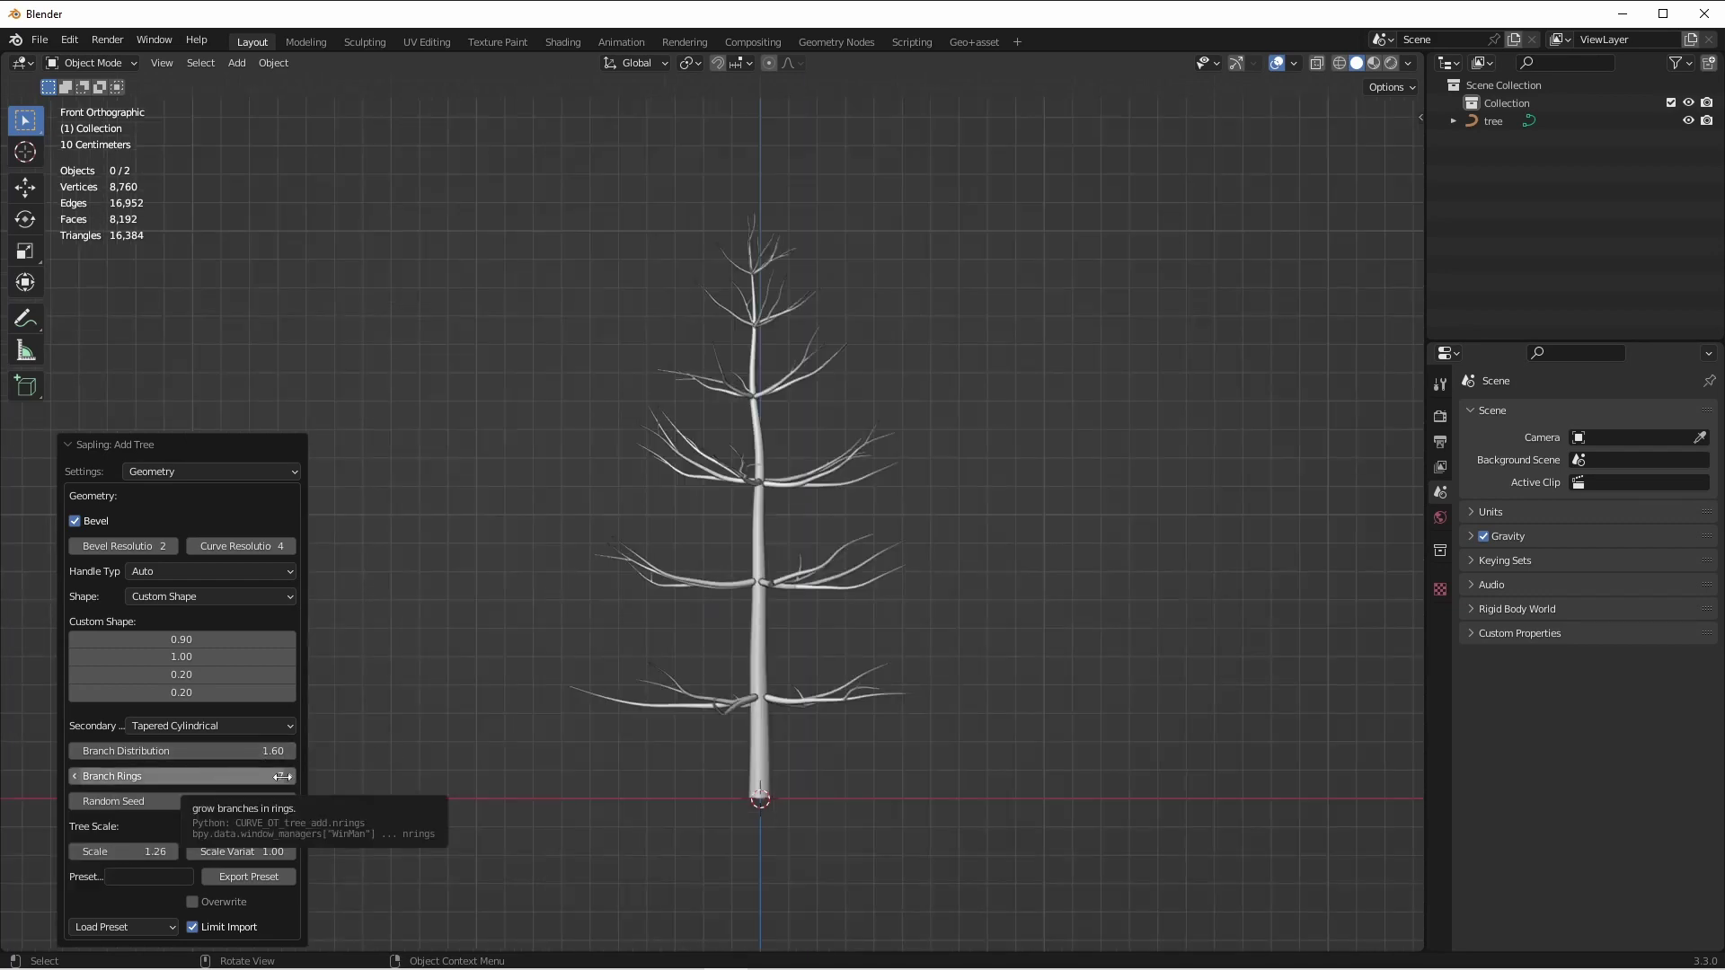
{"action": "left_click_drag", "start_coordinate": [284, 775], "coordinate": [202, 741]}
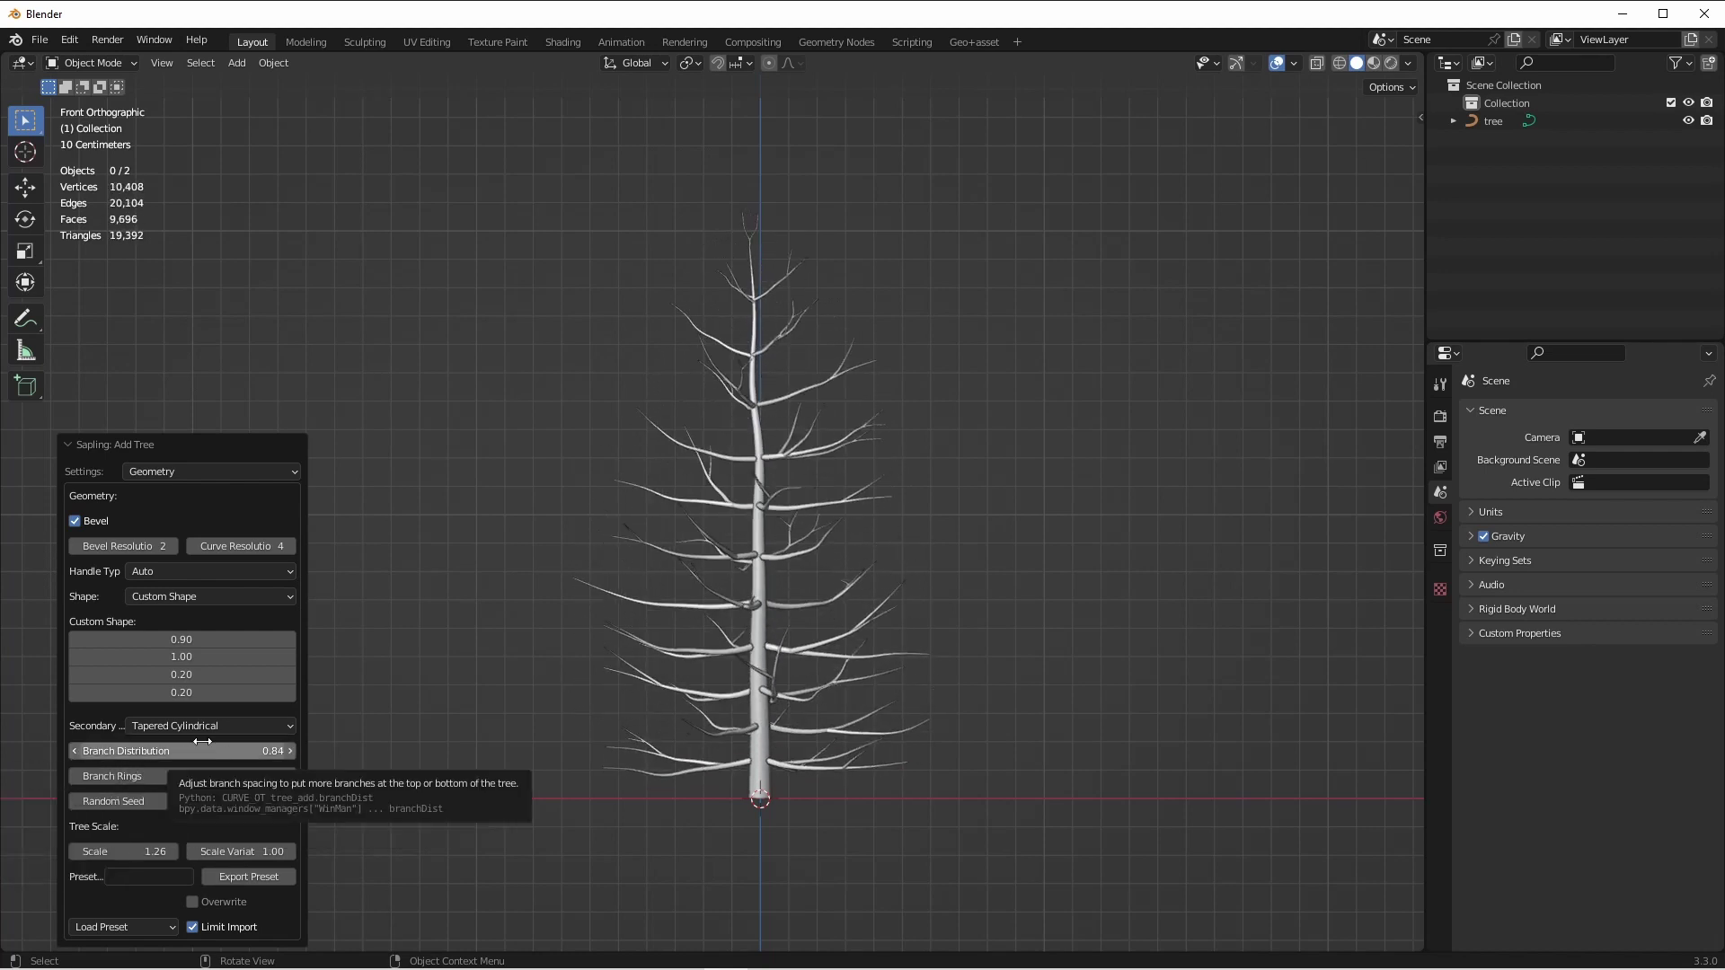
Raise the tree's branch splitting levels to 4
{"action": "left_click", "coordinate": [207, 473]}
{"action": "left_click", "coordinate": [206, 530]}
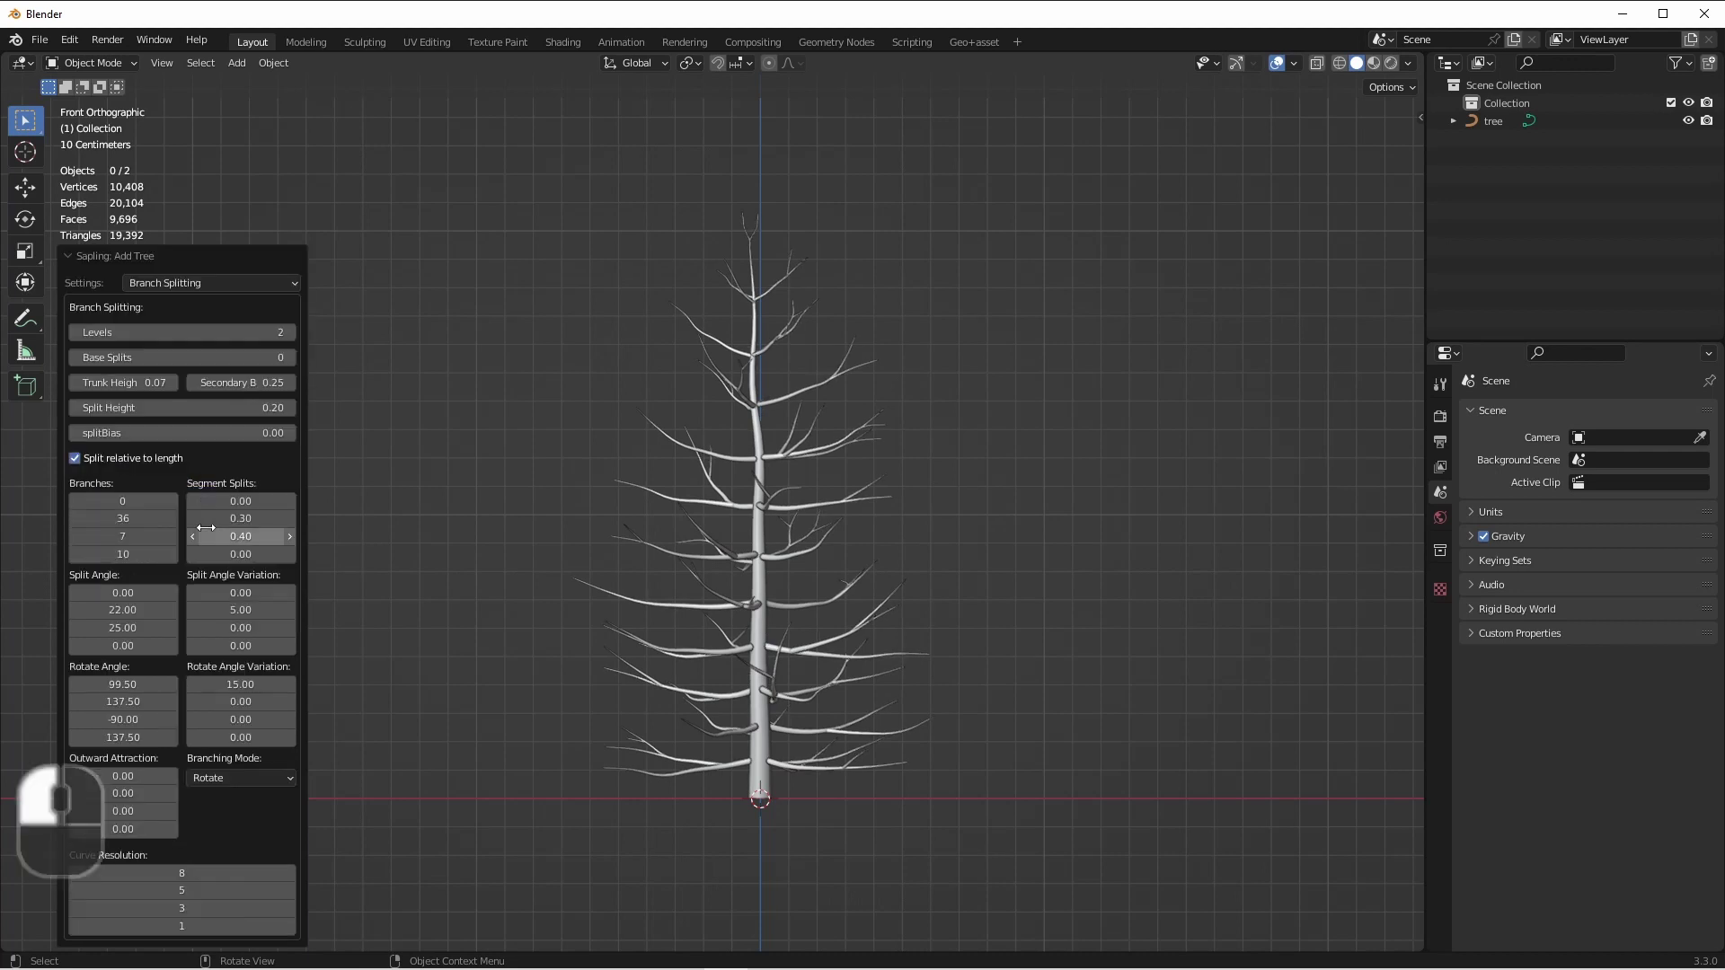
{"action": "left_click", "coordinate": [288, 337]}
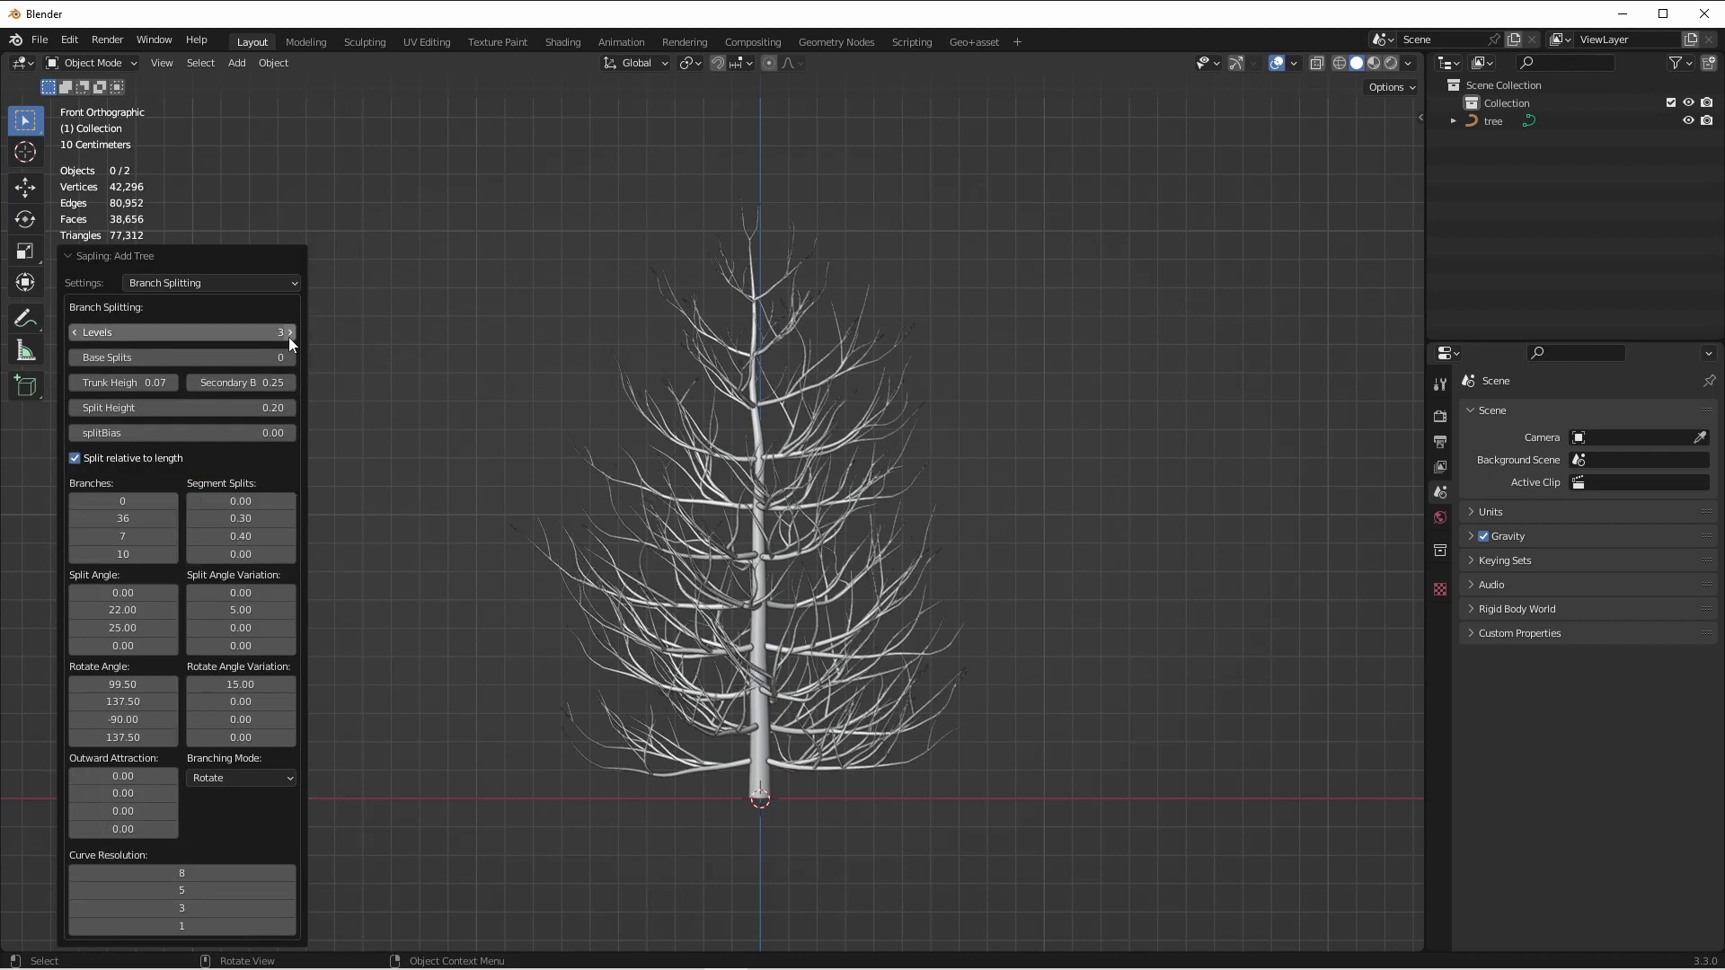
{"action": "left_click", "coordinate": [288, 334]}
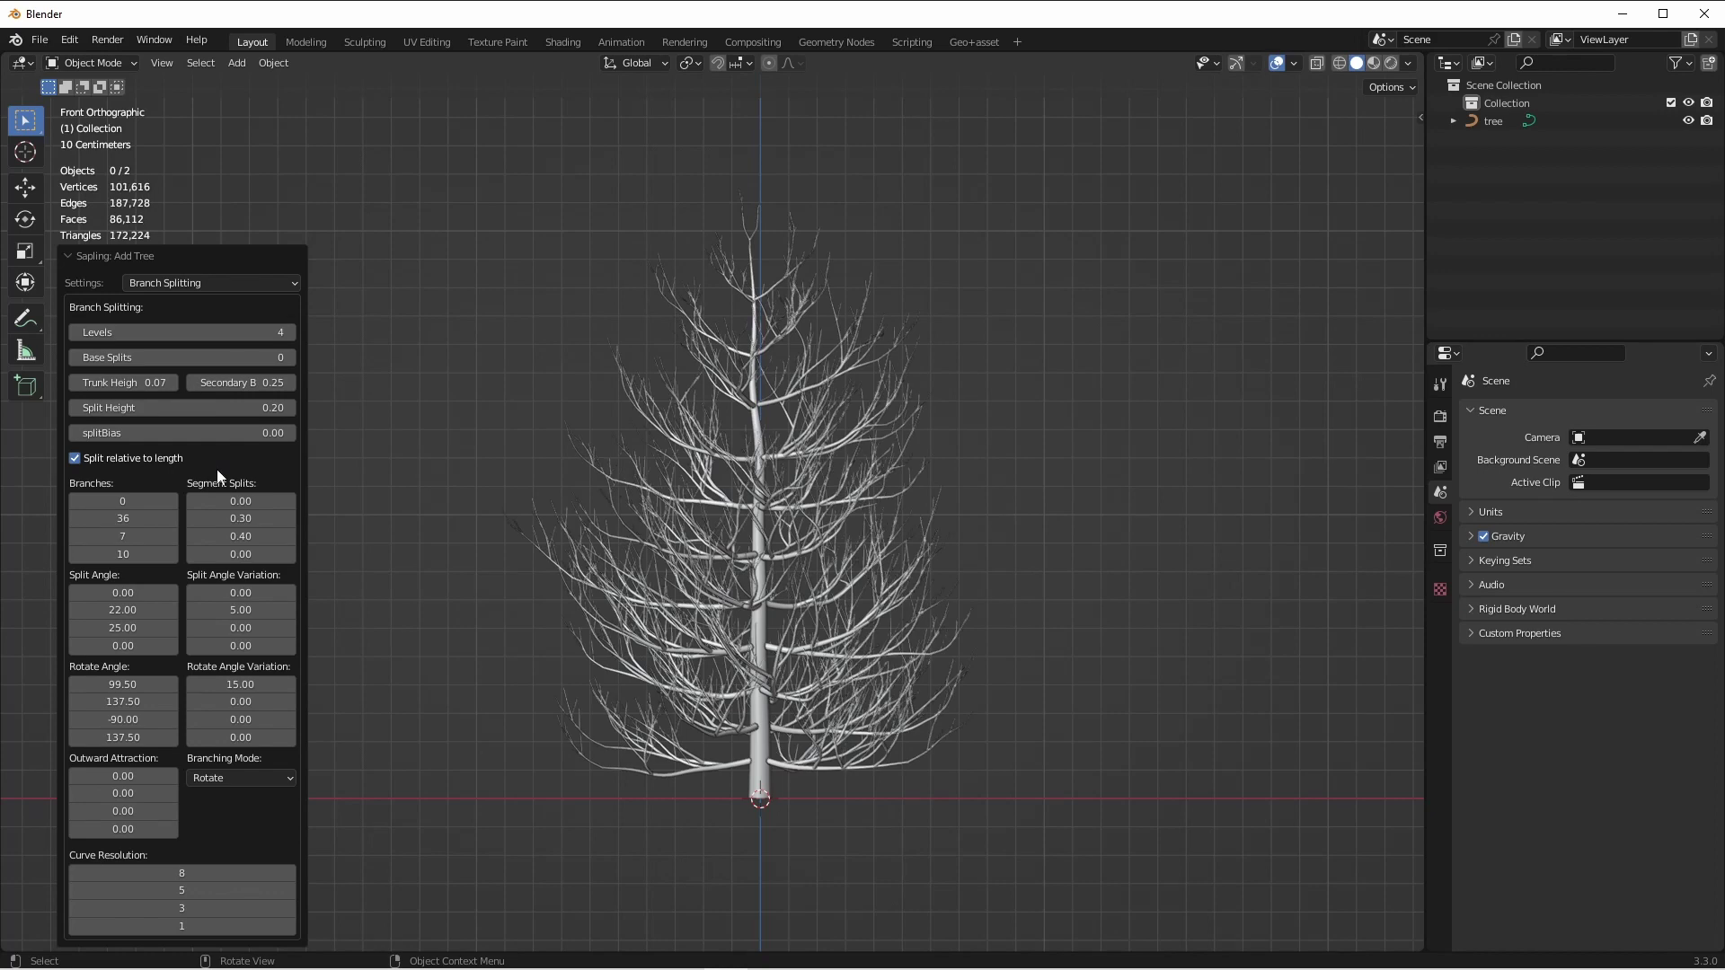
Turn off the bevel in the tree's Branch Radius settings to leave bare curves
{"action": "left_click", "coordinate": [201, 284]}
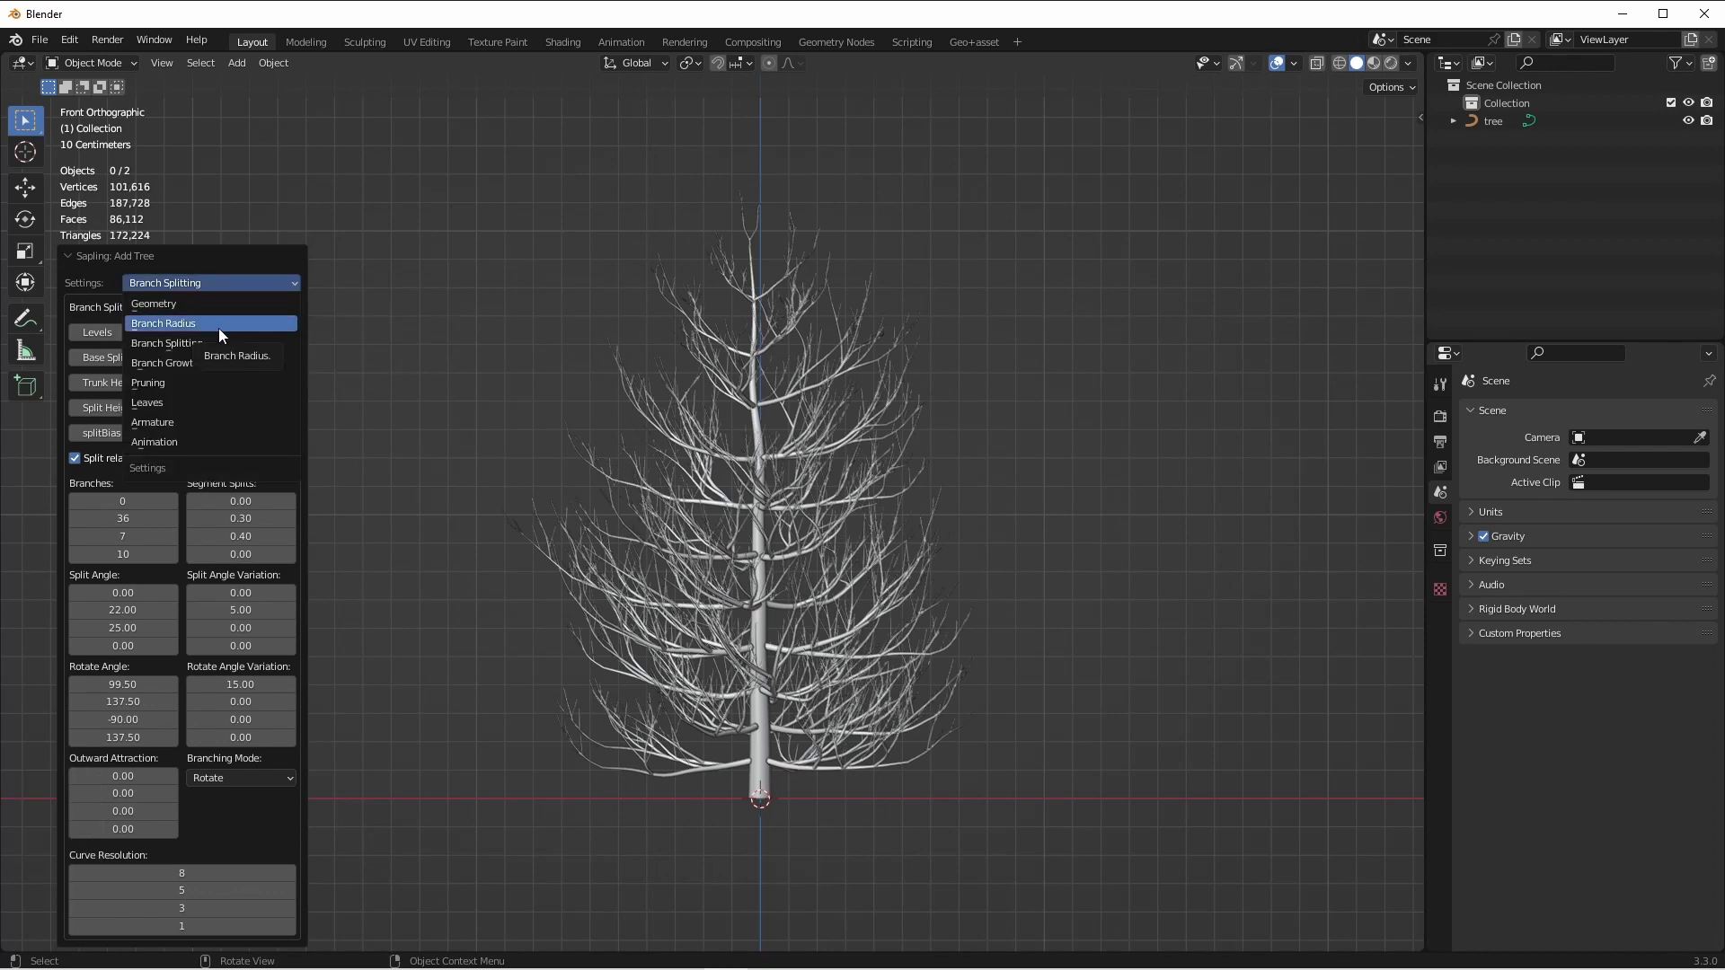
{"action": "left_click", "coordinate": [219, 323]}
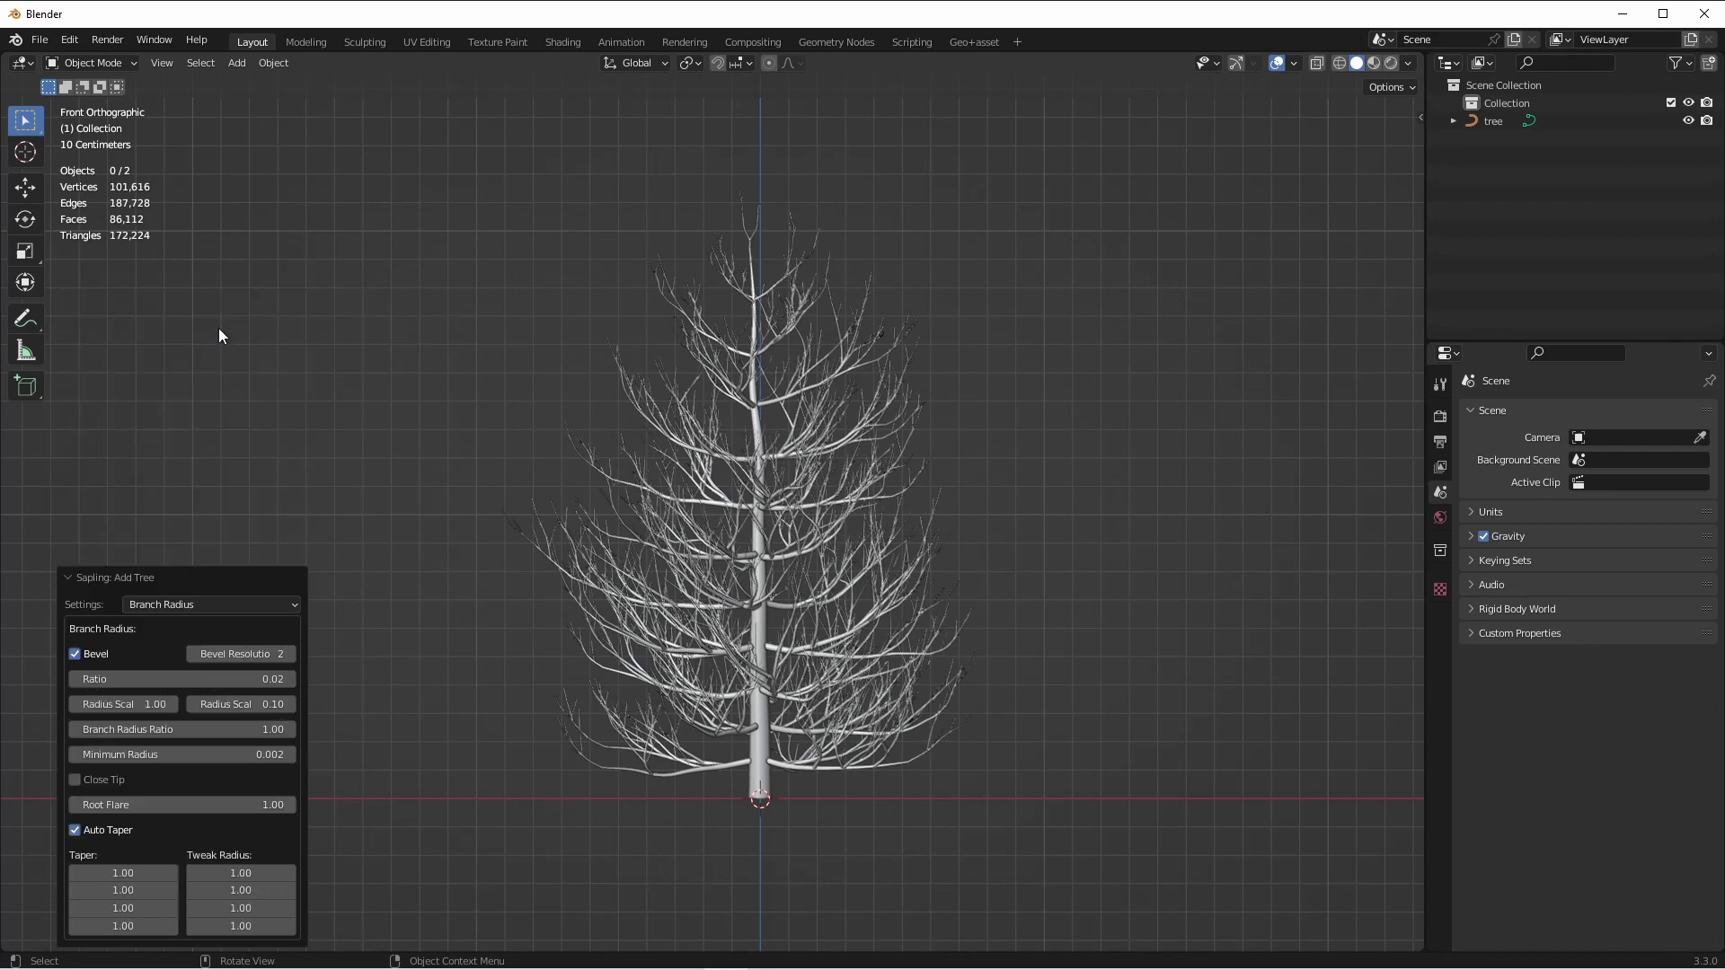
{"action": "left_click", "coordinate": [75, 654]}
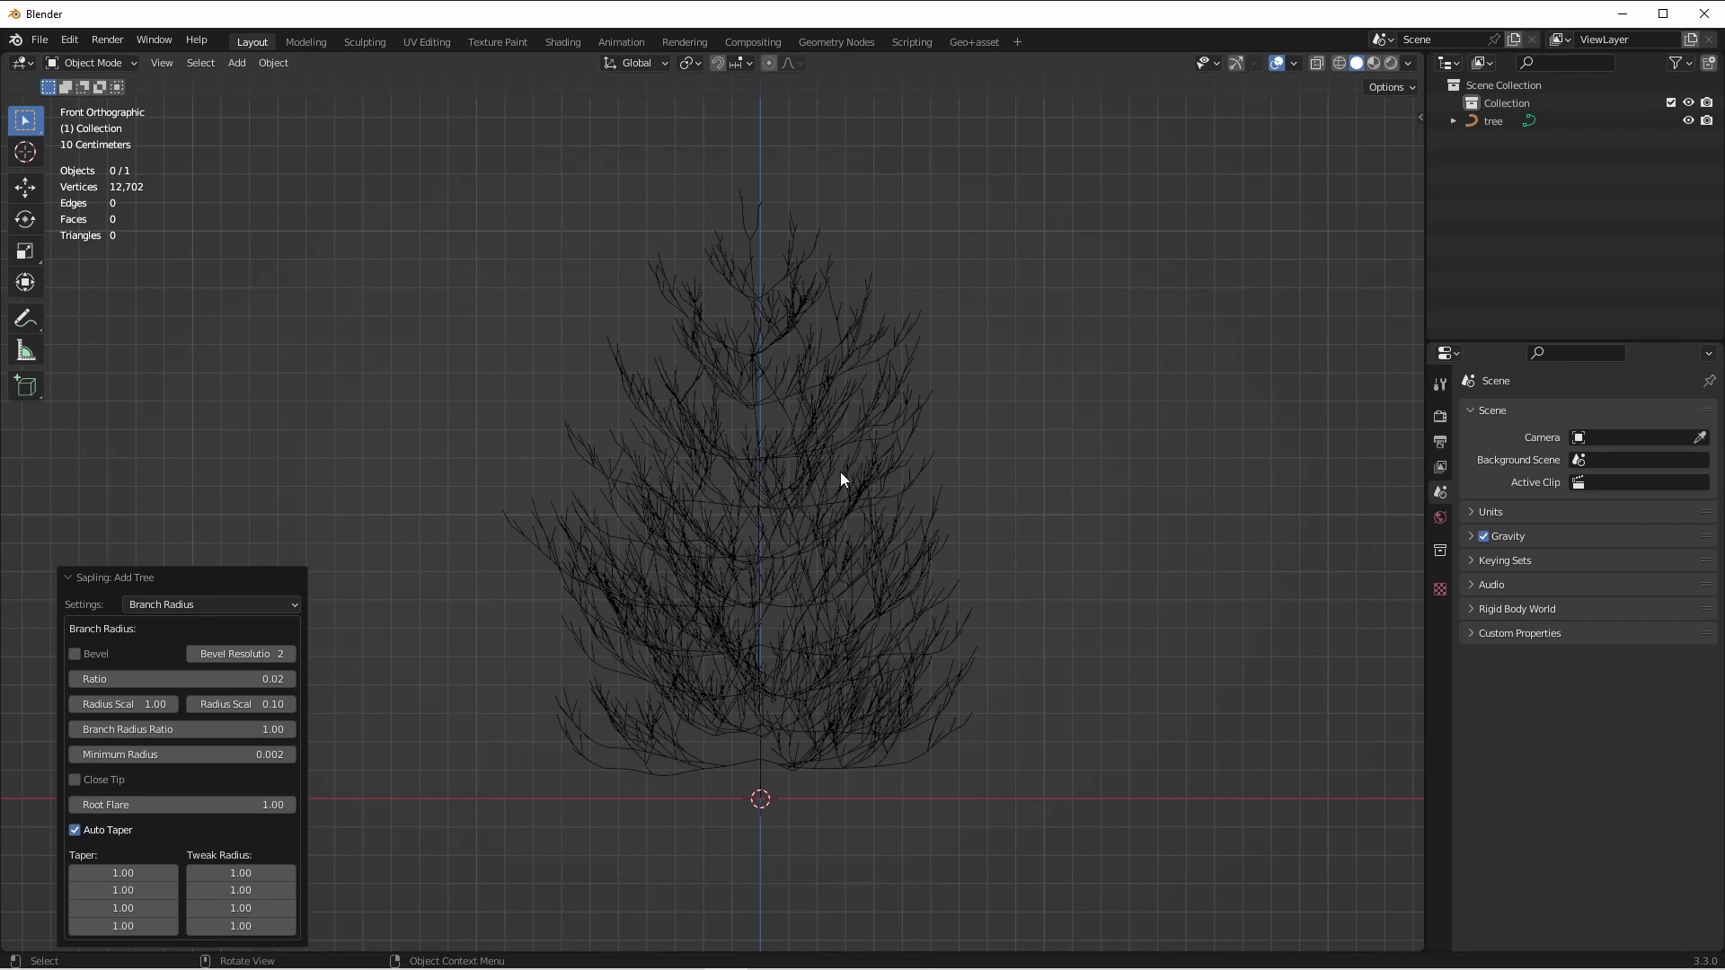
Split off a Geometry Node Editor area below the viewport and create a new geometry node tree for the tree curve
{"action": "left_click", "coordinate": [785, 544]}
{"action": "left_click_drag", "start_coordinate": [1422, 946], "coordinate": [1367, 617]}
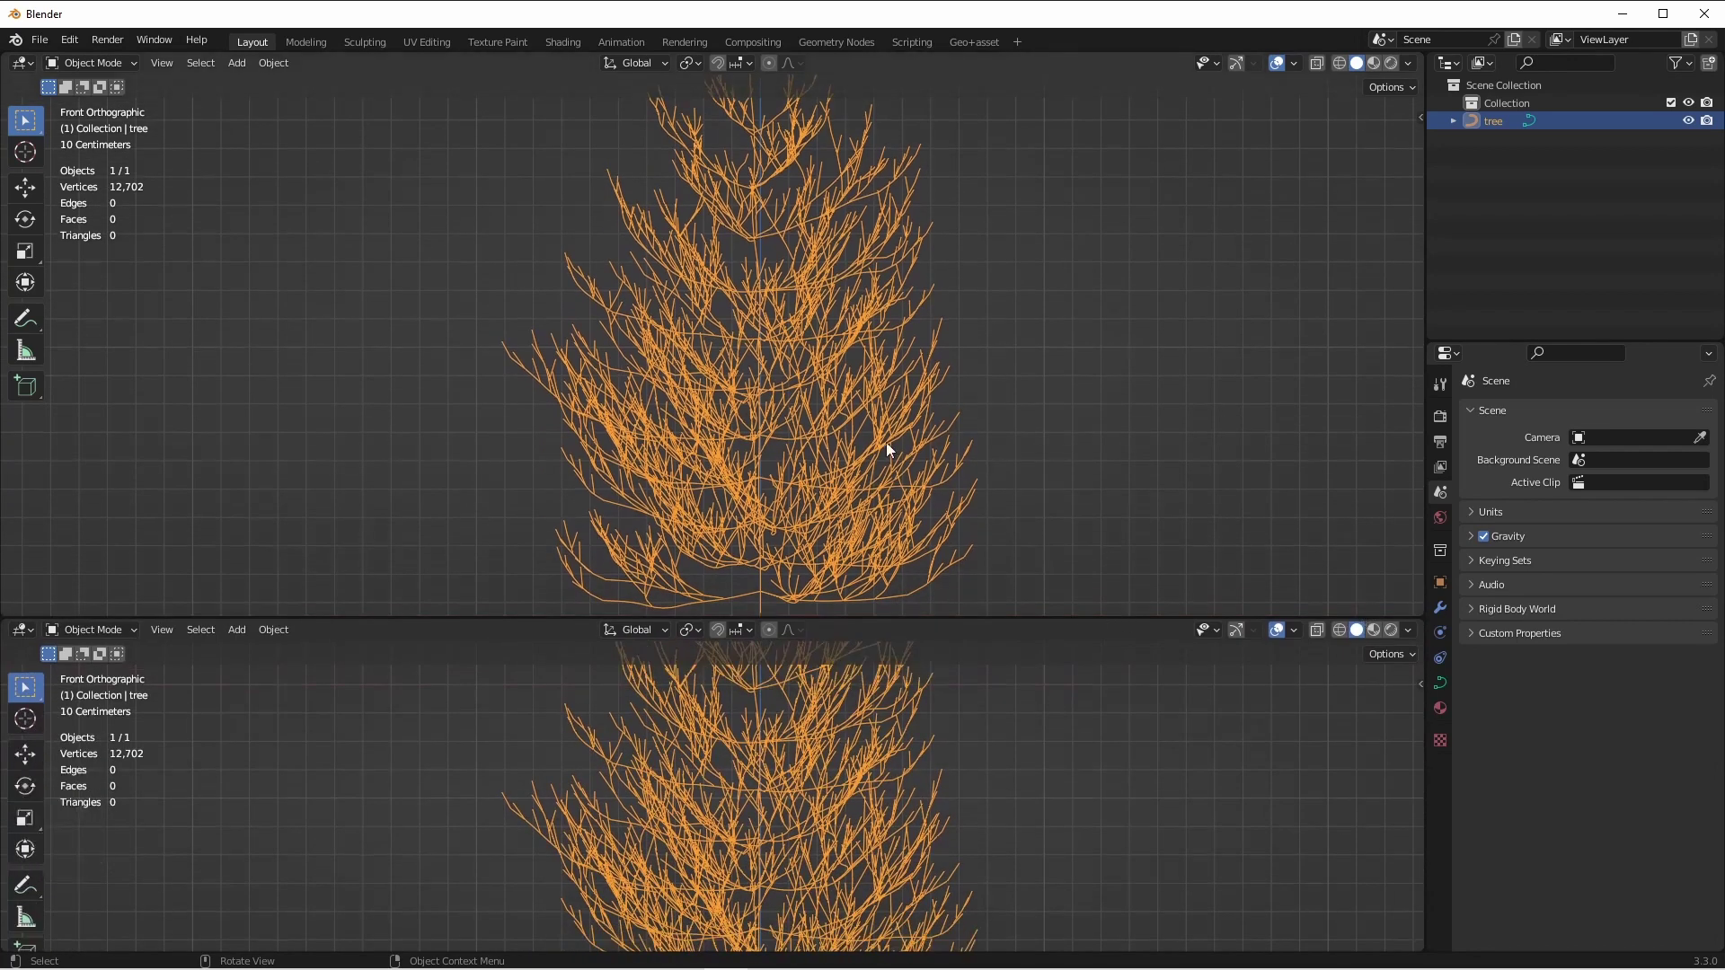
{"action": "left_click", "coordinate": [22, 629]}
{"action": "left_click", "coordinate": [76, 780]}
{"action": "left_click", "coordinate": [692, 630]}
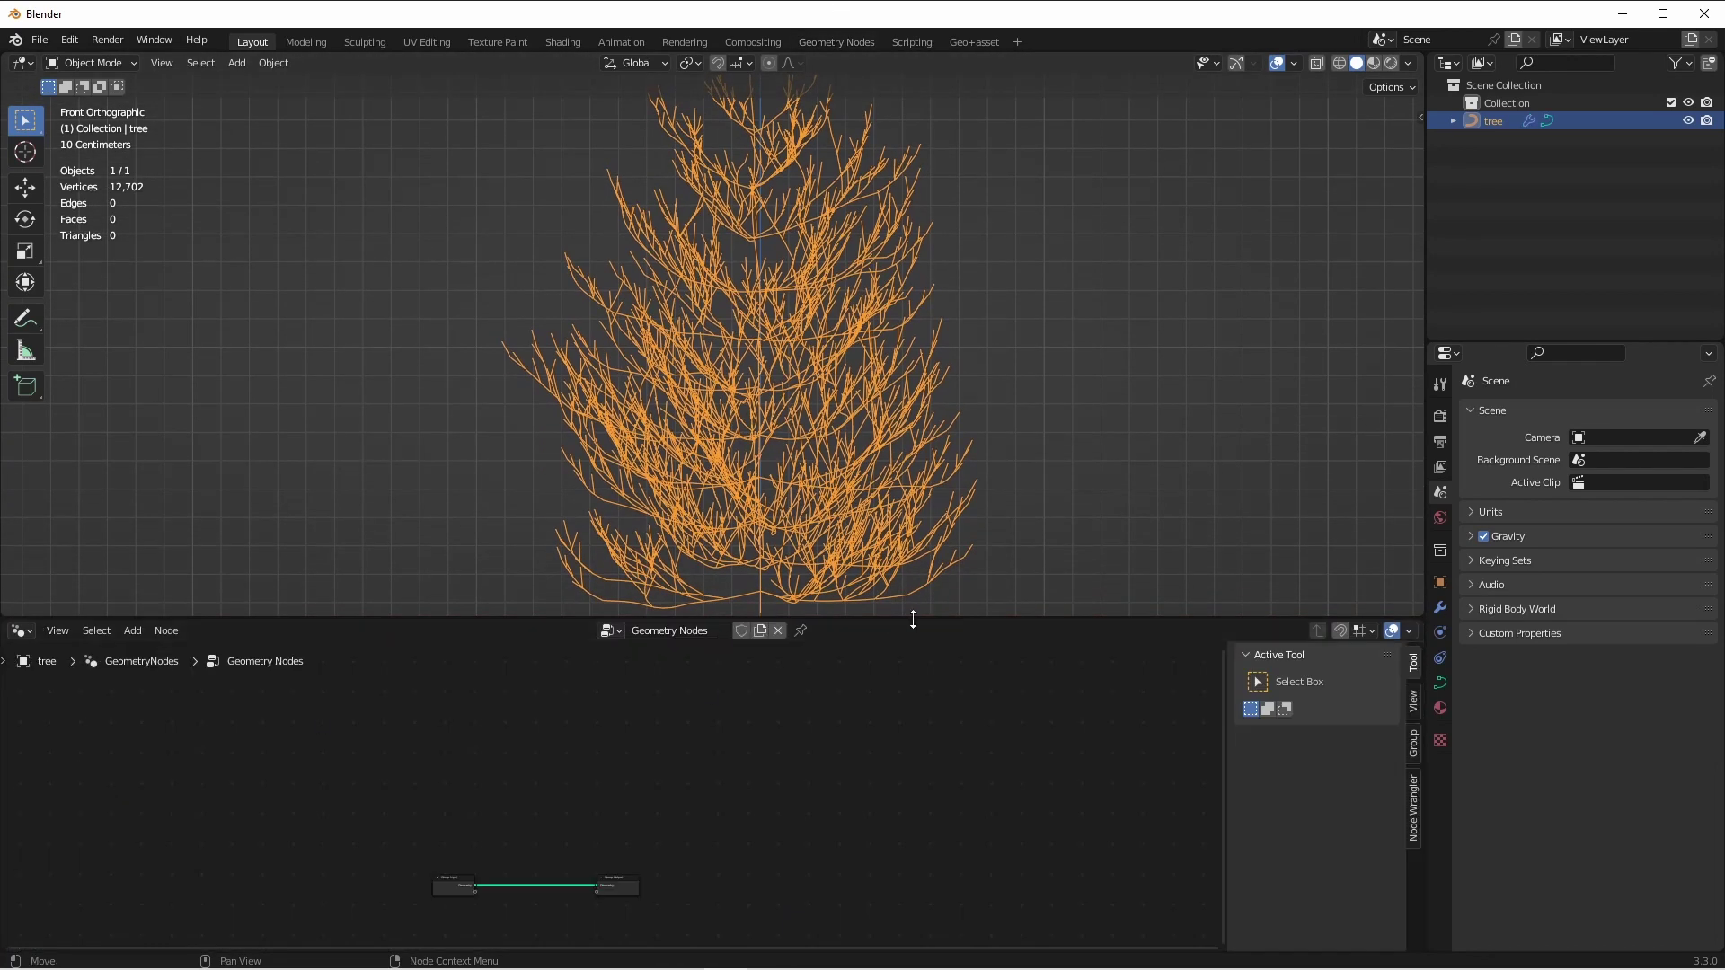
{"action": "left_click_drag", "start_coordinate": [913, 620], "coordinate": [913, 499]}
{"action": "key", "text": "Home"}
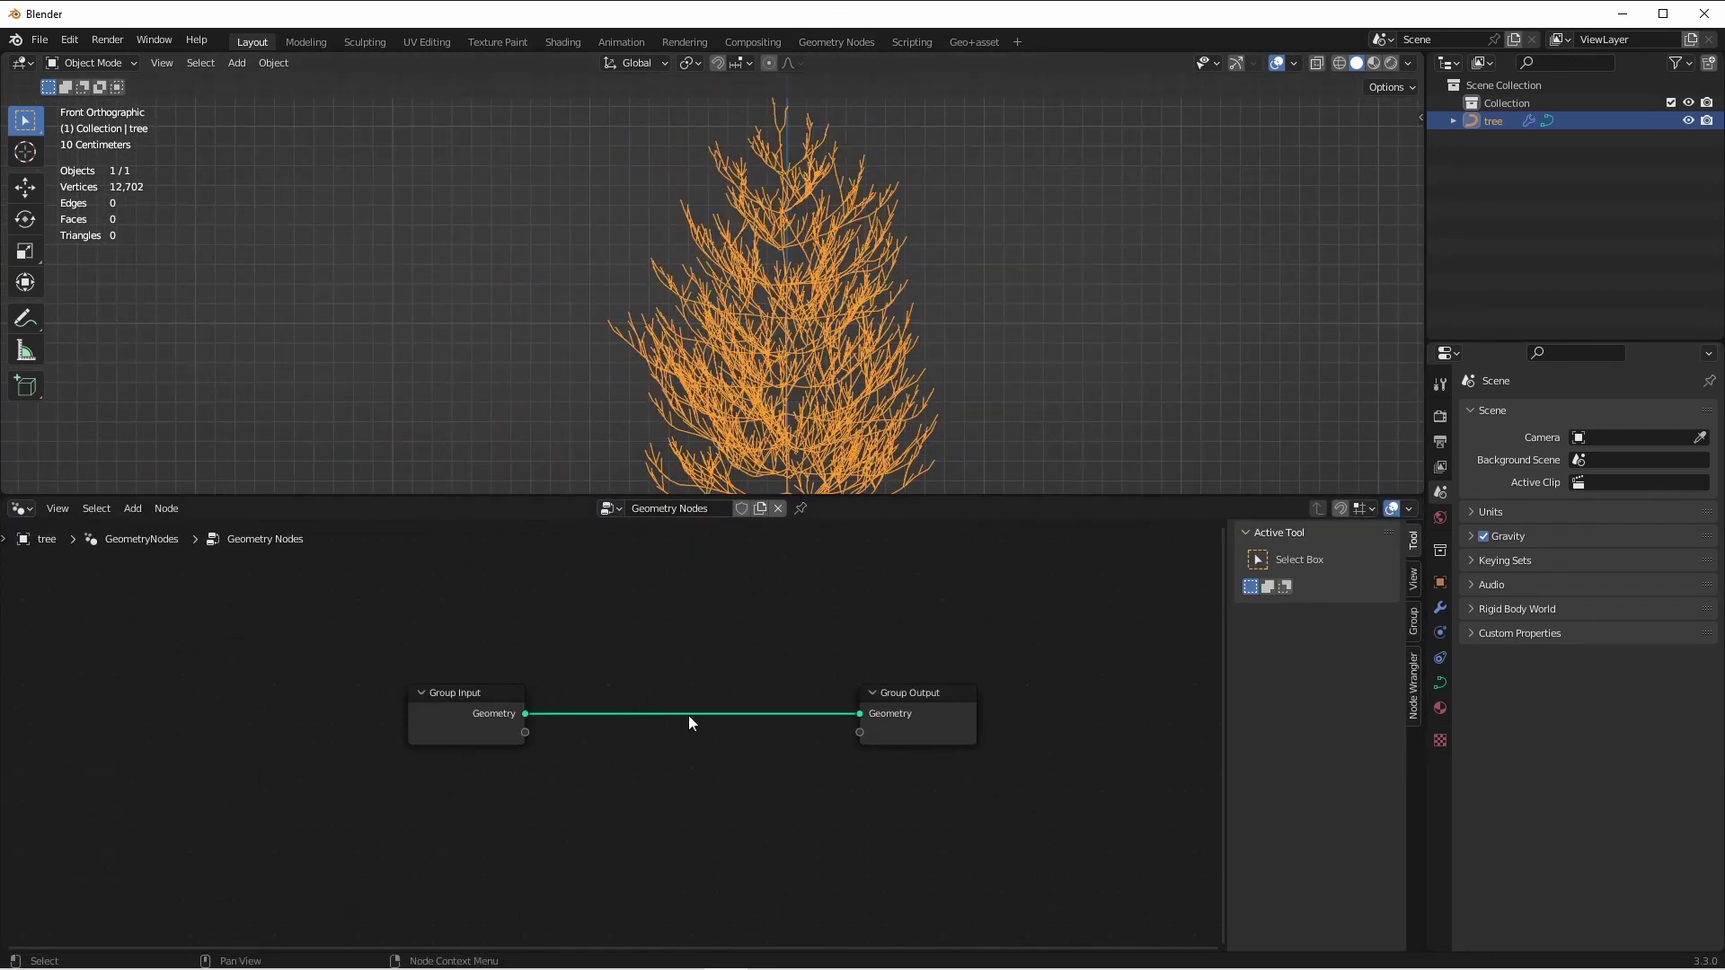
Insert a Curve to Mesh node between Group Input and Group Output
{"action": "key", "text": "shift+a"}
{"action": "mouse_move", "coordinate": [647, 642]}
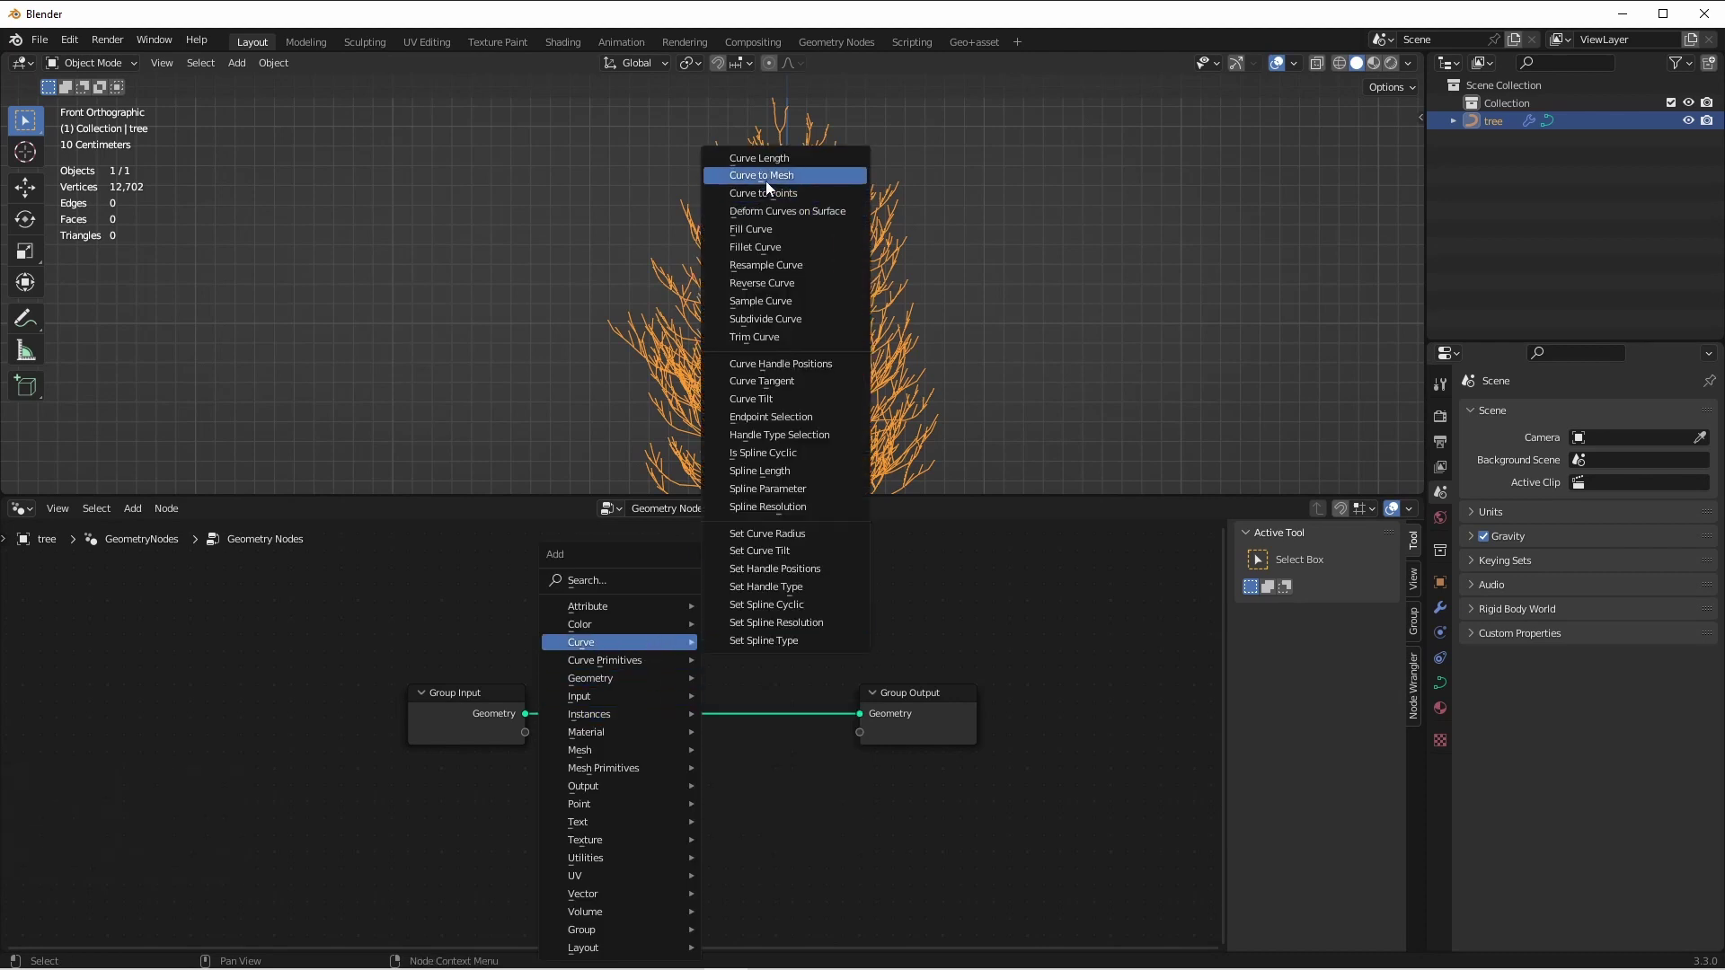
{"action": "left_click", "coordinate": [766, 176]}
{"action": "left_click", "coordinate": [633, 675]}
Add a Curve Circle node, connect it to the Profile Curve of Curve to Mesh, and tidy the node layout
{"action": "key", "text": "shift+a"}
{"action": "mouse_move", "coordinate": [562, 653]}
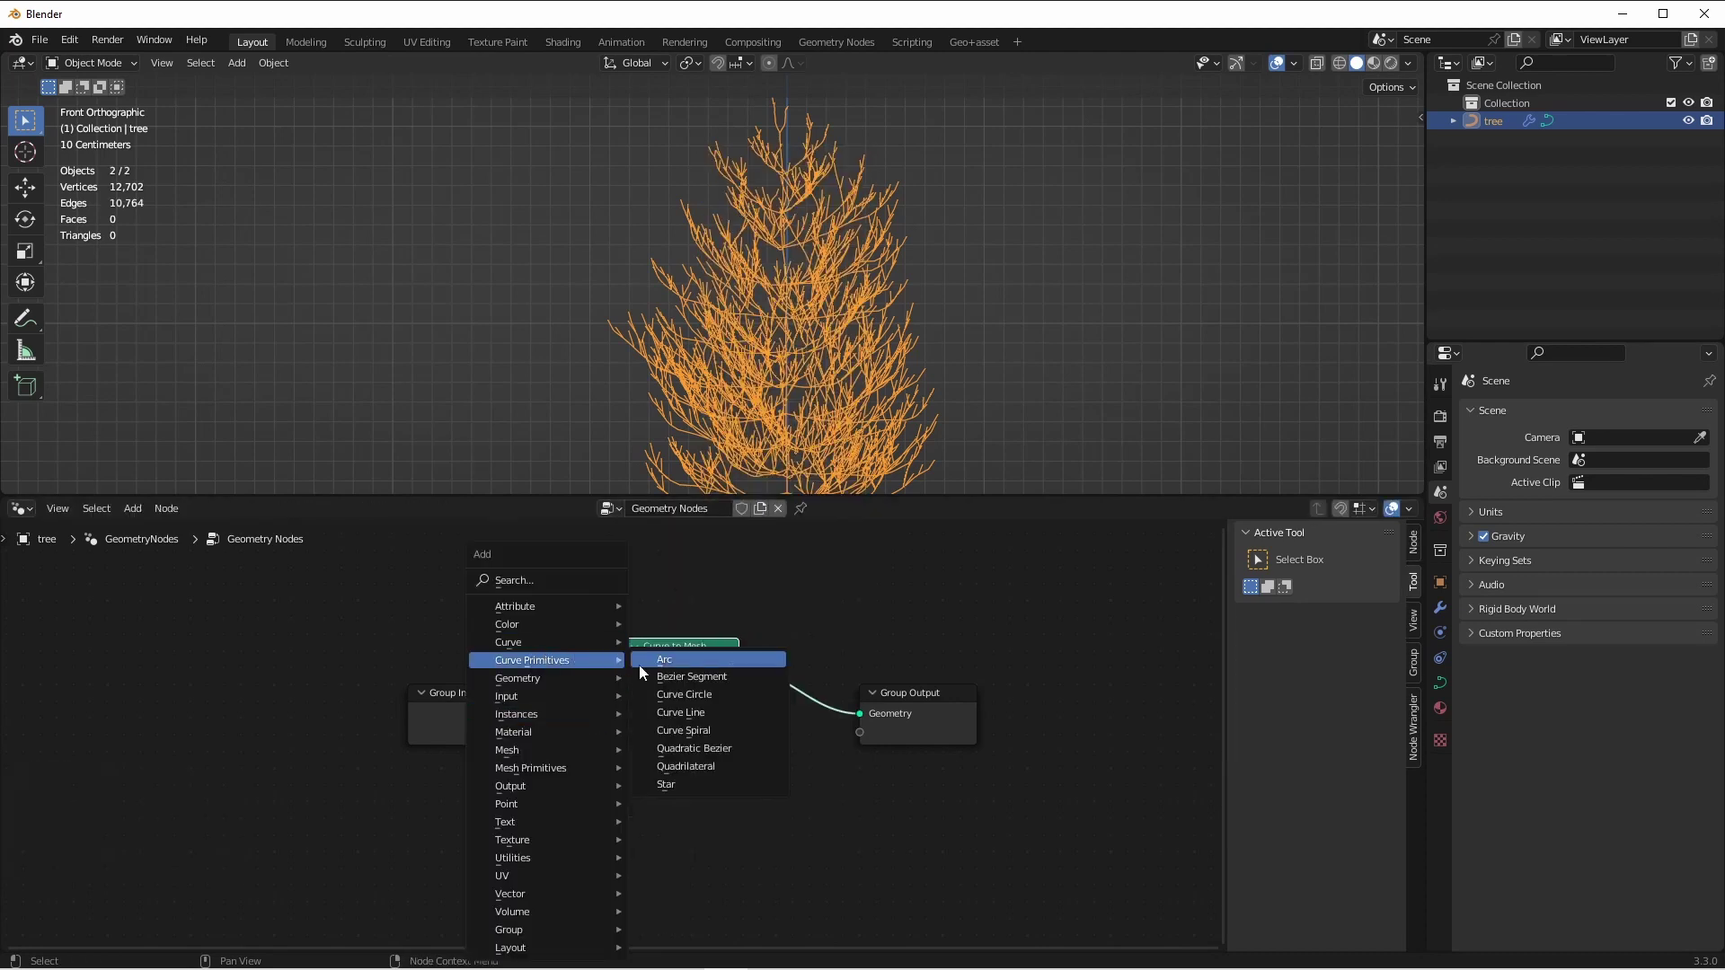
{"action": "left_click", "coordinate": [683, 695]}
{"action": "left_click", "coordinate": [430, 757]}
{"action": "left_click_drag", "start_coordinate": [548, 784], "coordinate": [622, 706]}
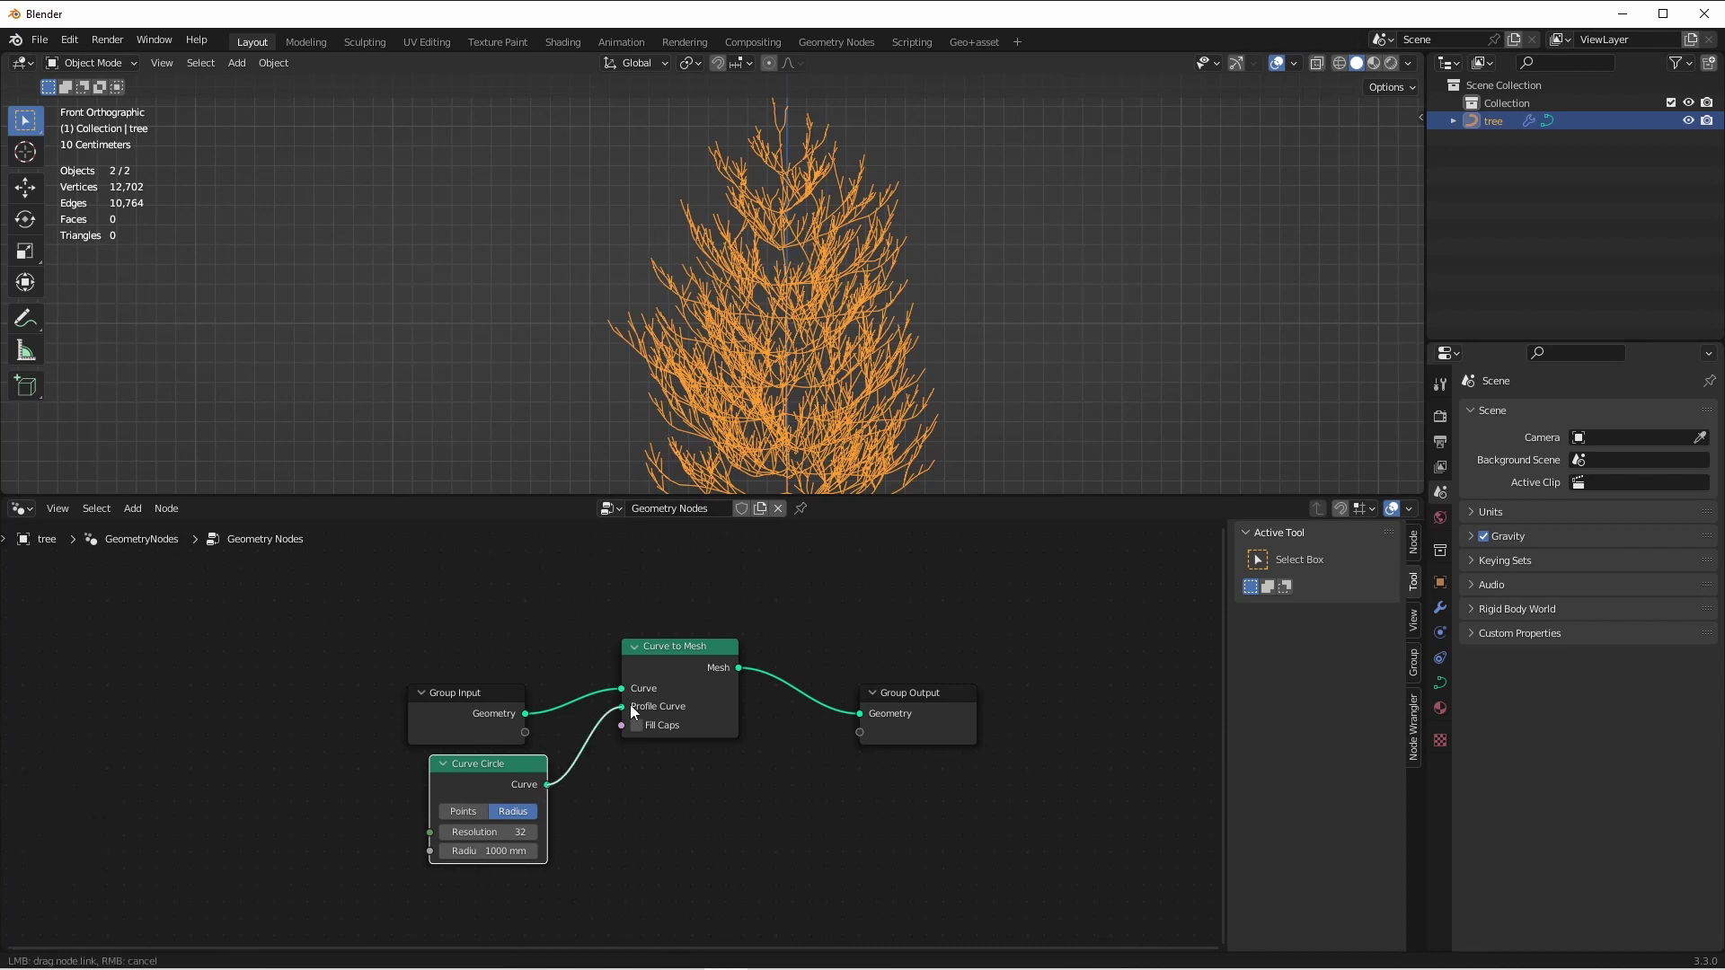
{"action": "left_click", "coordinate": [954, 338]}
{"action": "middle_click_drag", "start_coordinate": [954, 338], "coordinate": [895, 311], "text": "shift"}
{"action": "scroll", "coordinate": [865, 304], "scroll_direction": "up", "scroll_amount": 5}
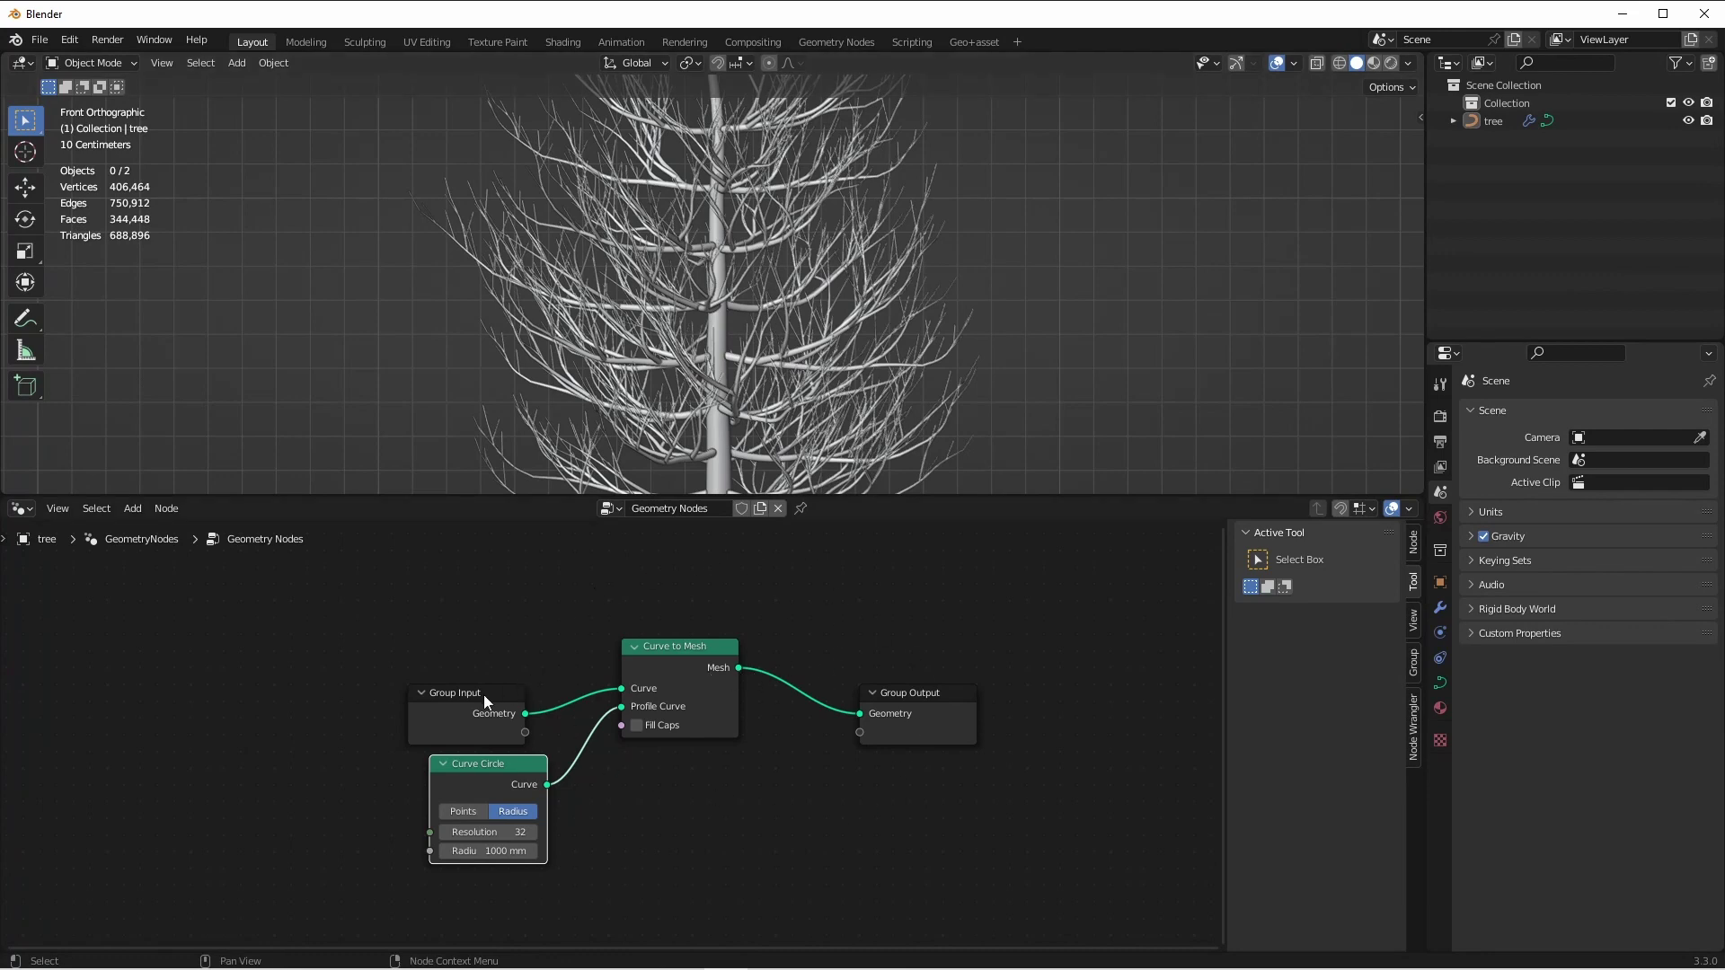
{"action": "left_click_drag", "start_coordinate": [478, 697], "coordinate": [471, 647]}
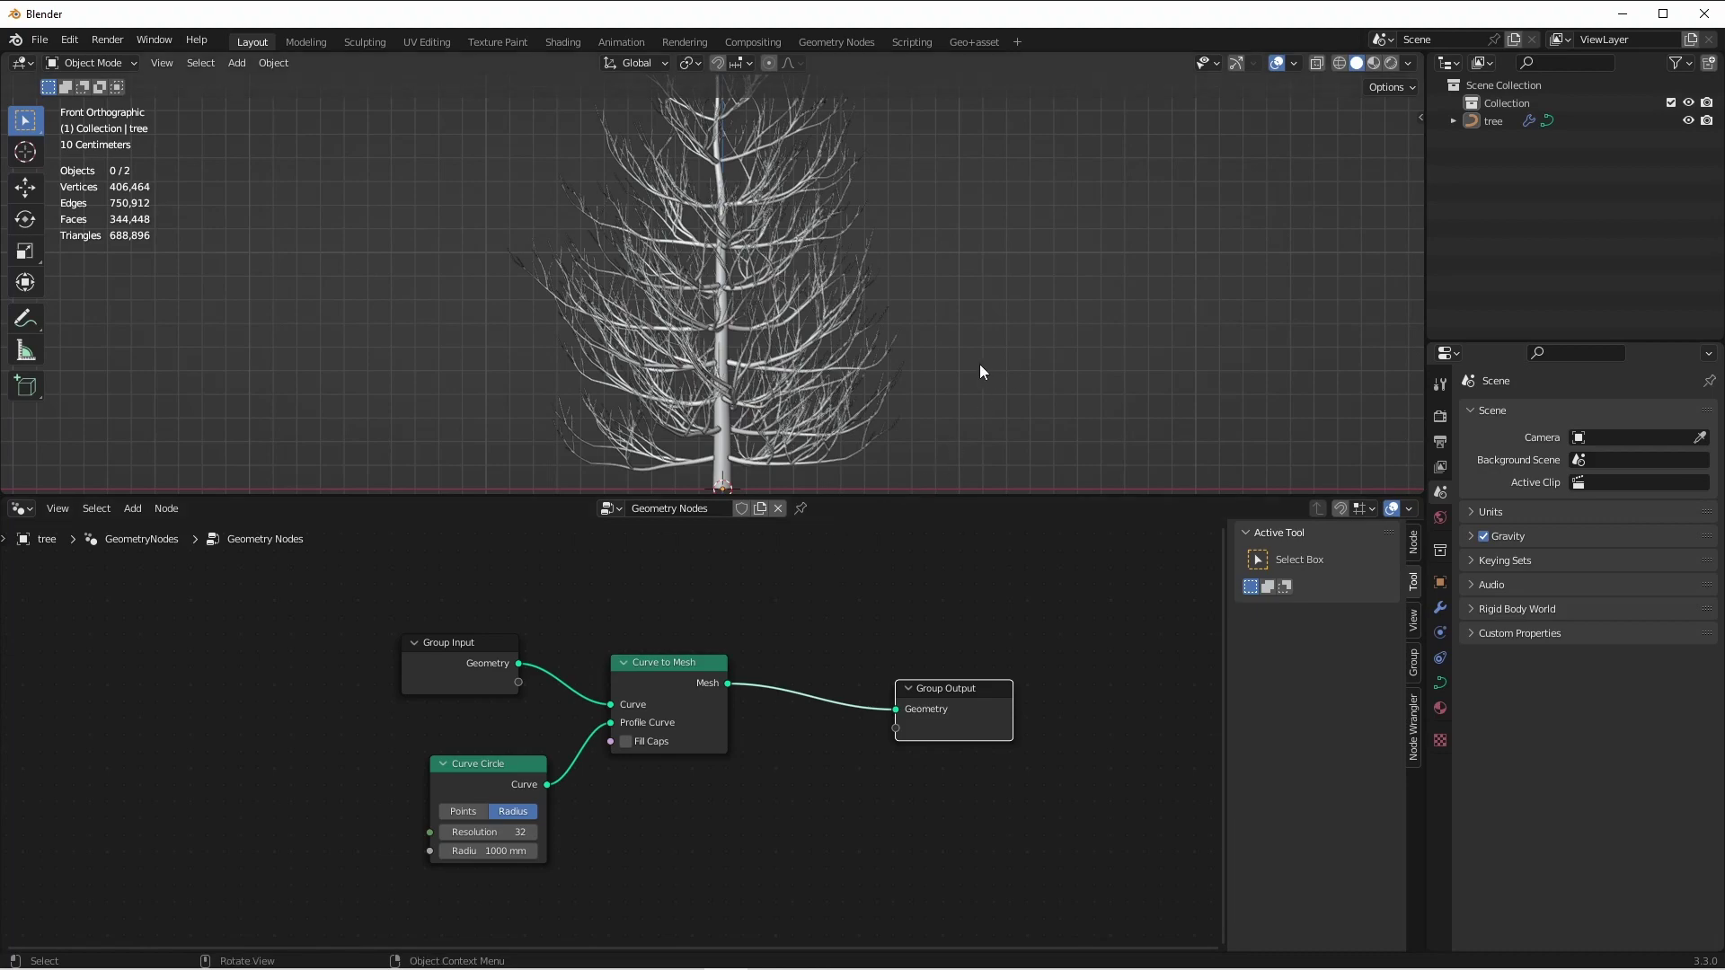
Add a plane beside the tree and rotate it 90°
{"action": "scroll", "coordinate": [980, 364], "scroll_direction": "down", "scroll_amount": 4}
{"action": "key", "text": "shift+a"}
{"action": "left_click", "coordinate": [994, 407]}
{"action": "key", "text": "grave"}
{"action": "left_click", "coordinate": [1053, 275]}
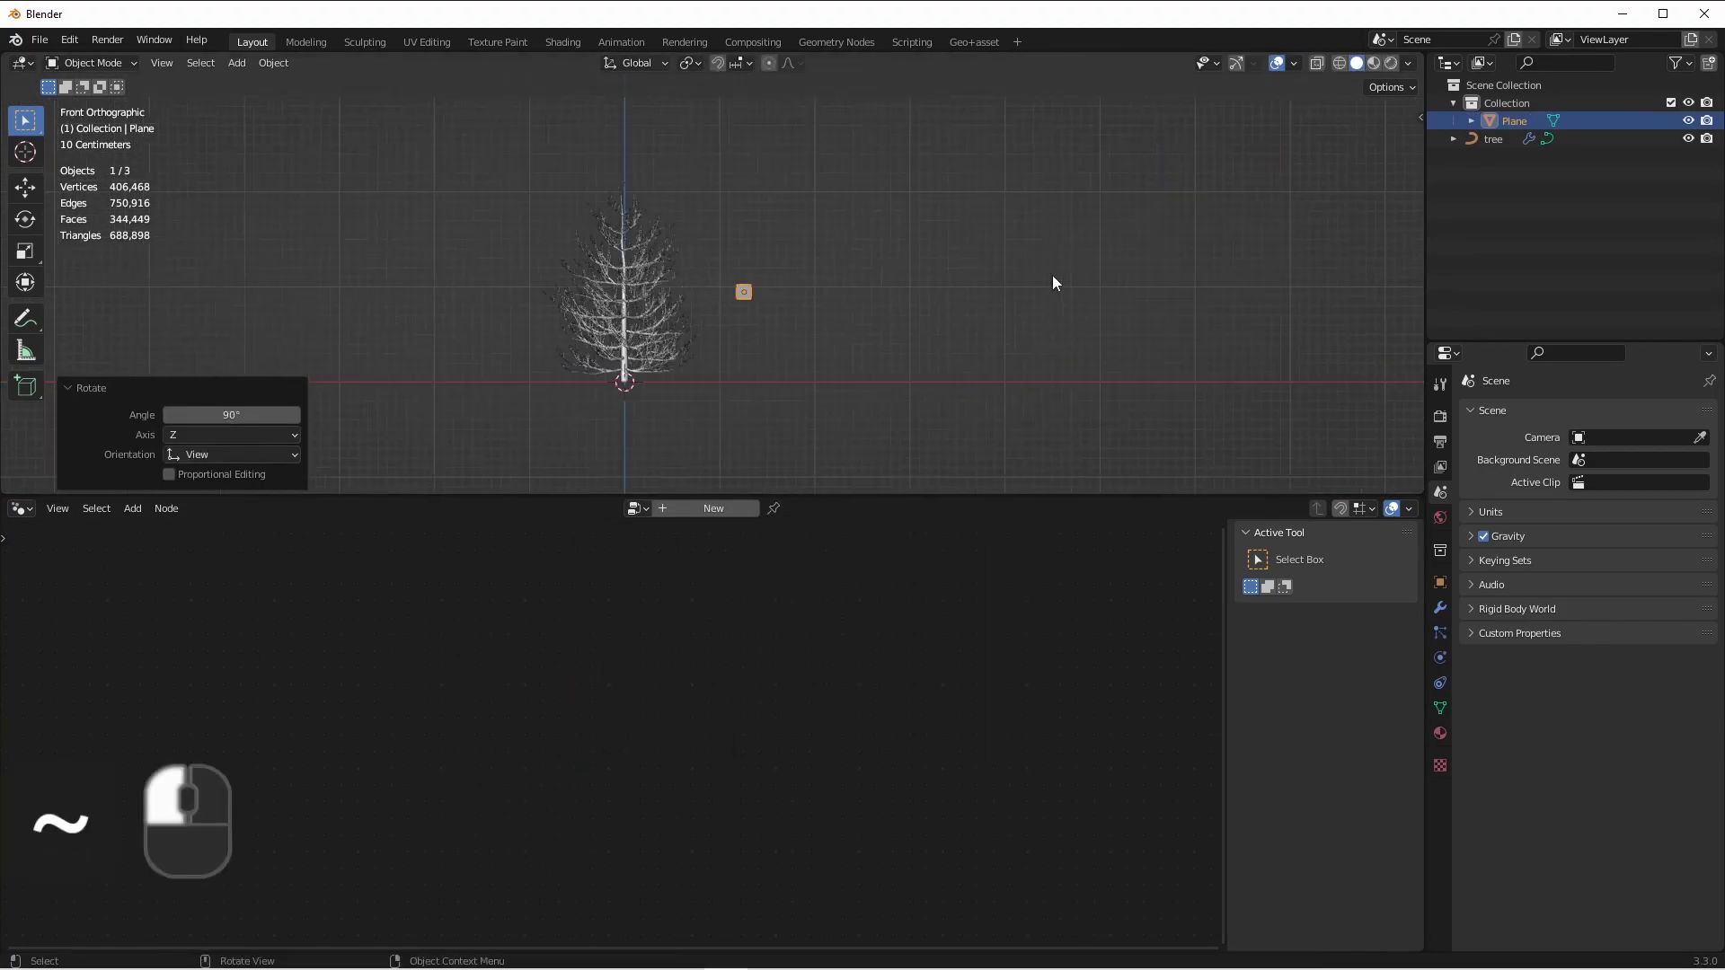
Scale the plane's geometry by 0.390 in Edit Mode and reposition it relative to its origin
{"action": "key", "text": "Tab"}
{"action": "key", "text": "s"}
{"action": "left_click", "coordinate": [905, 312]}
{"action": "scroll", "coordinate": [823, 204], "scroll_direction": "up", "scroll_amount": 5}
{"action": "key", "text": "g"}
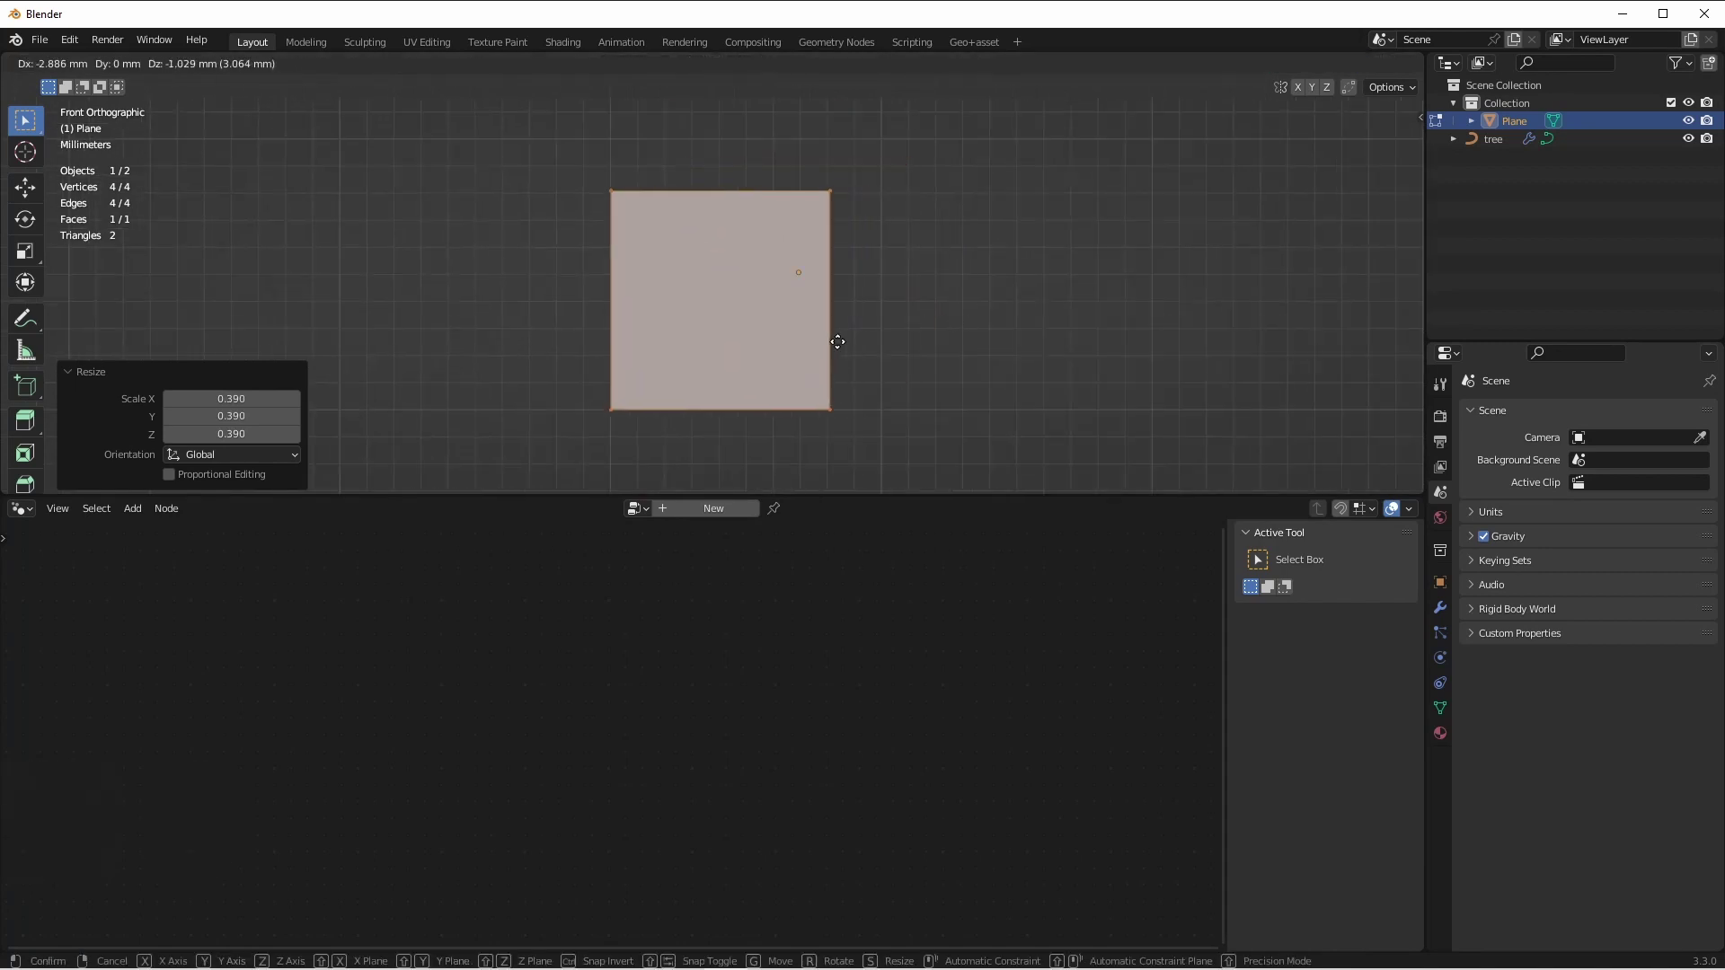
{"action": "left_click", "coordinate": [787, 337]}
Narrow the plane along X into a thin strip and shift it along X and Z relative to its origin
{"action": "key", "text": "s"}
{"action": "key", "text": "x"}
{"action": "left_click", "coordinate": [809, 342]}
{"action": "key", "text": "g"}
{"action": "key", "text": "x"}
{"action": "left_click", "coordinate": [958, 328]}
{"action": "key", "text": "g"}
{"action": "key", "text": "z"}
Add five loop cuts across the strip, then move and scale its points to shape a needle
{"action": "key", "text": "ctrl+r"}
{"action": "scroll", "coordinate": [940, 256], "scroll_direction": "up", "scroll_amount": 4}
{"action": "left_click", "coordinate": [940, 256]}
{"action": "key", "text": "g"}
{"action": "left_click", "coordinate": [1013, 242]}
{"action": "key", "text": "s"}
{"action": "key", "text": "Tab"}
{"action": "middle_click_drag", "start_coordinate": [904, 274], "coordinate": [1009, 354], "text": "shift"}
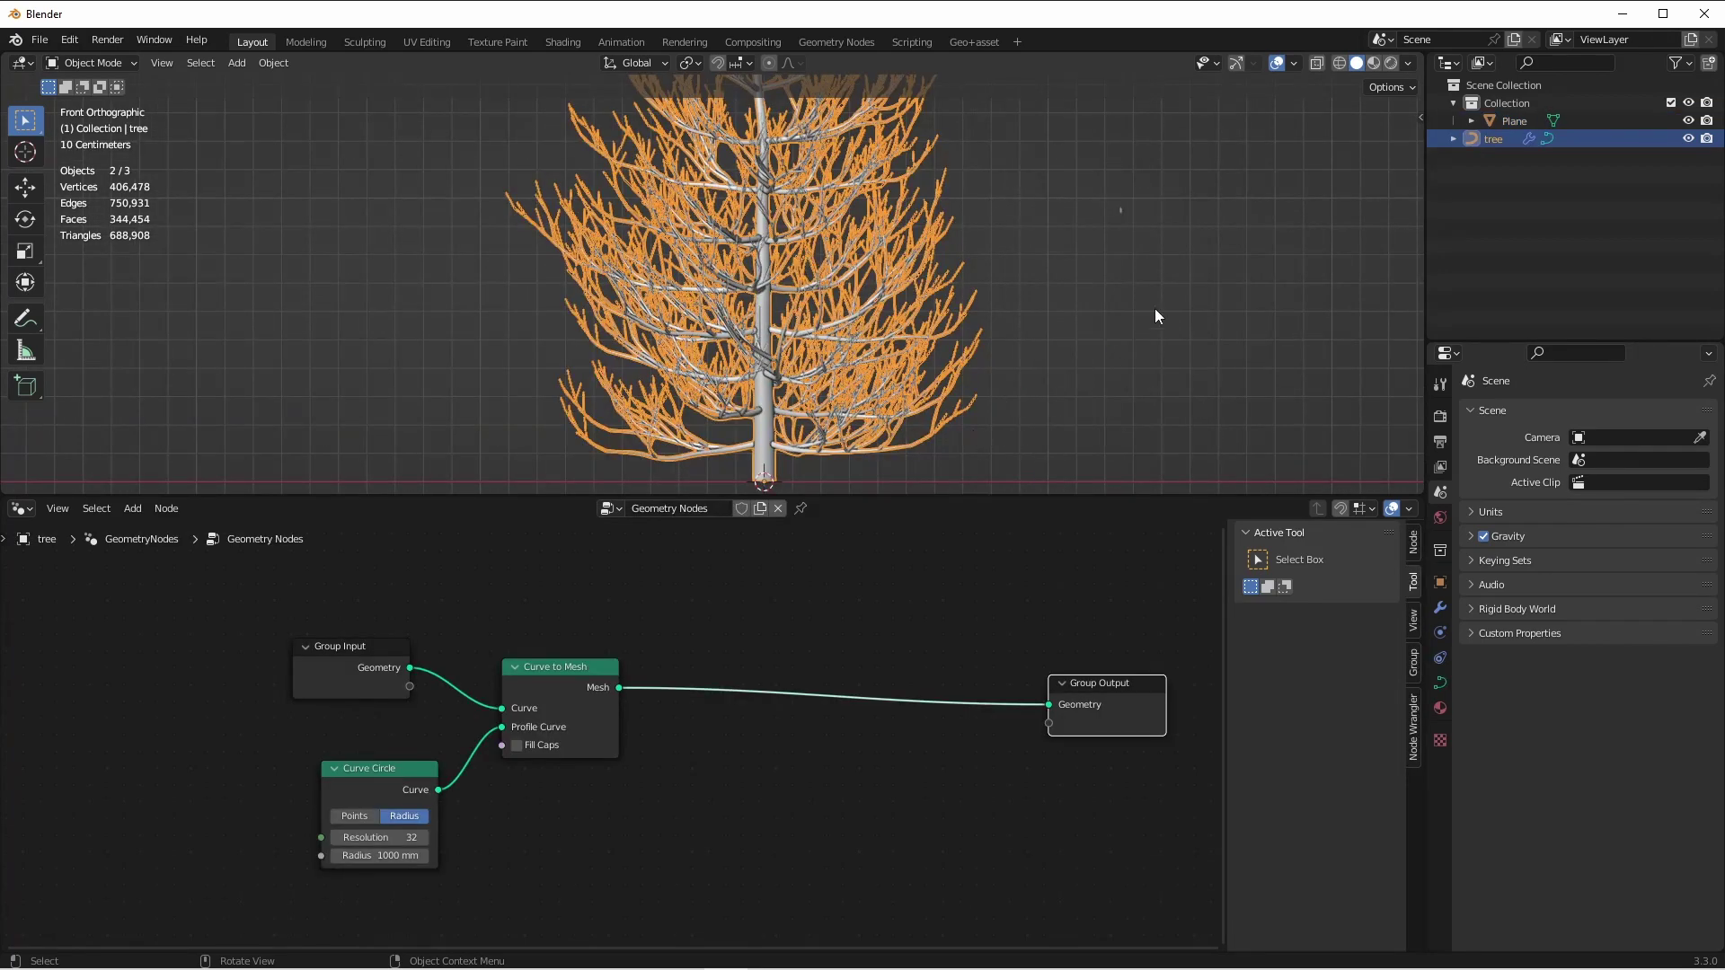
Insert a Distribute Points on Faces node between Curve to Mesh and Group Output in the tree's node setup
{"action": "key", "text": "shift+a"}
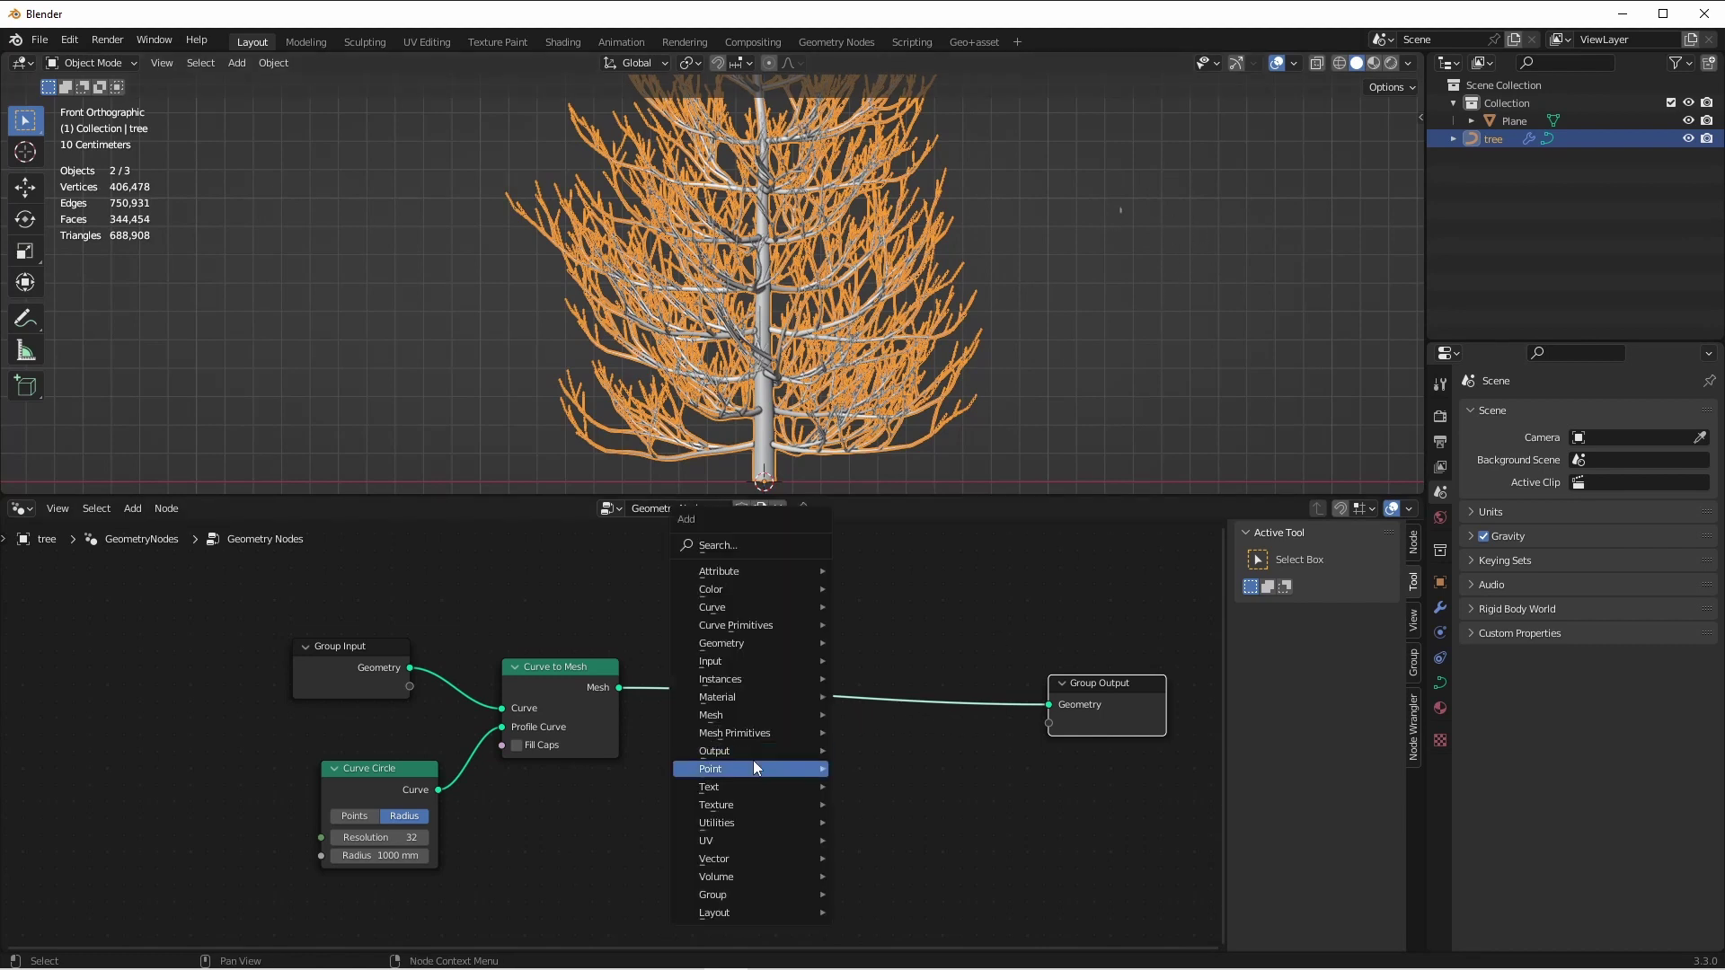
{"action": "mouse_move", "coordinate": [748, 769]}
{"action": "left_click", "coordinate": [886, 768]}
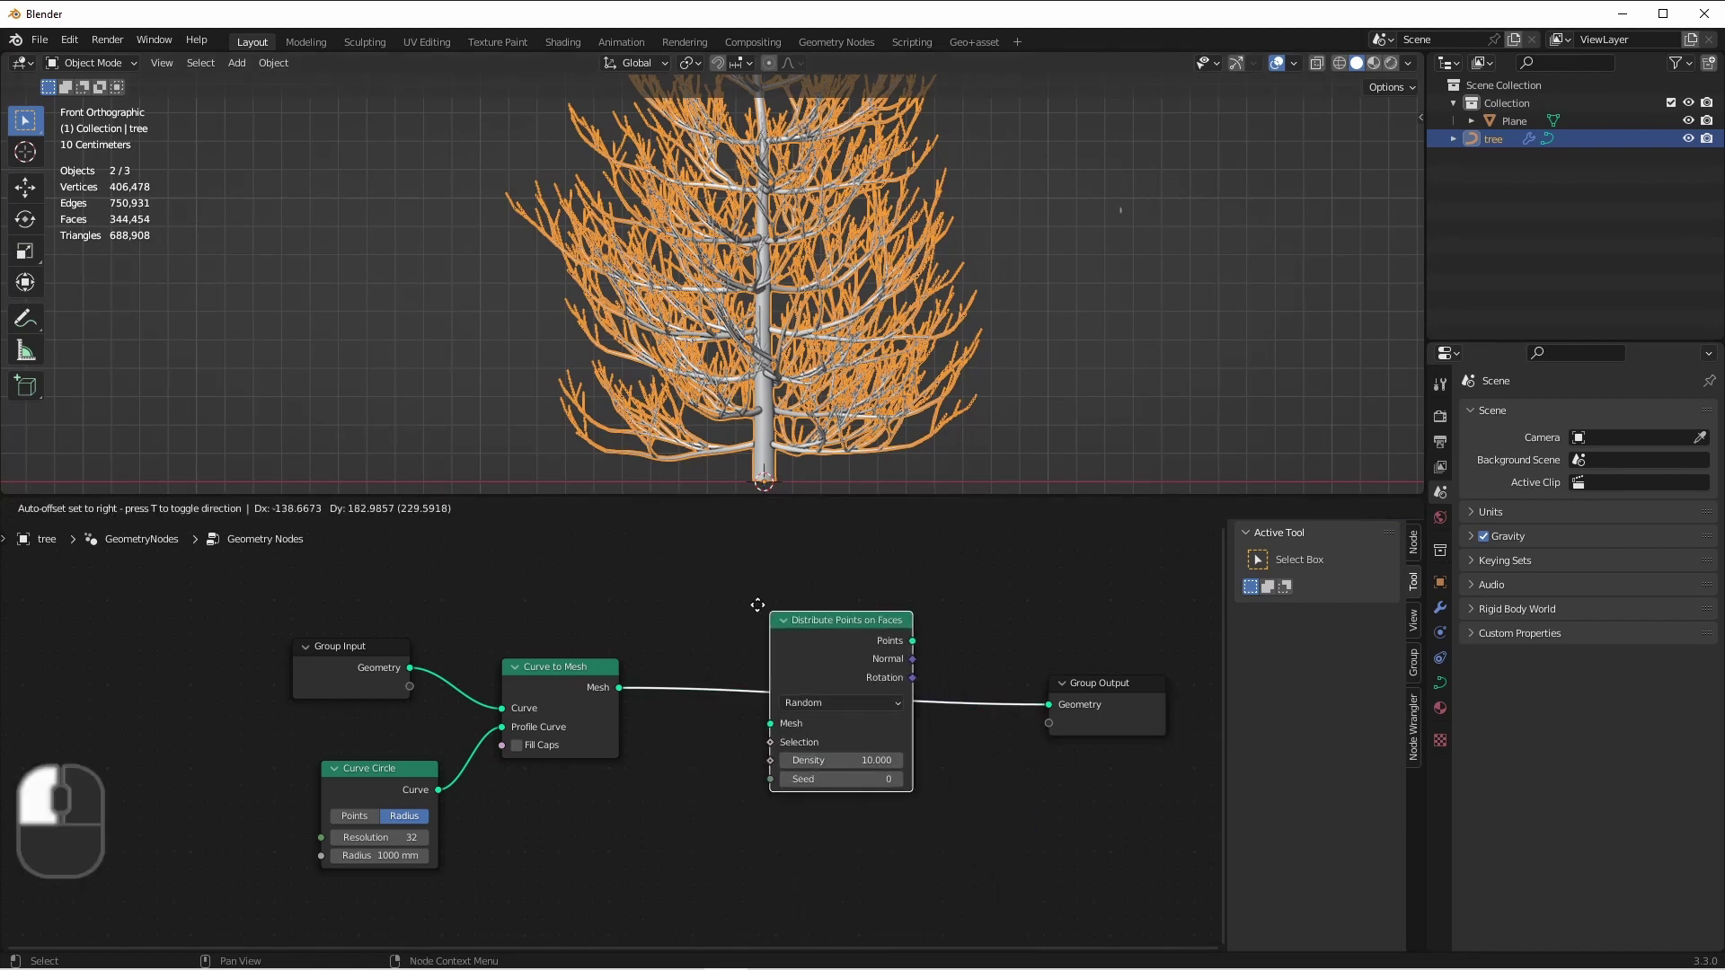
{"action": "left_click", "coordinate": [768, 672]}
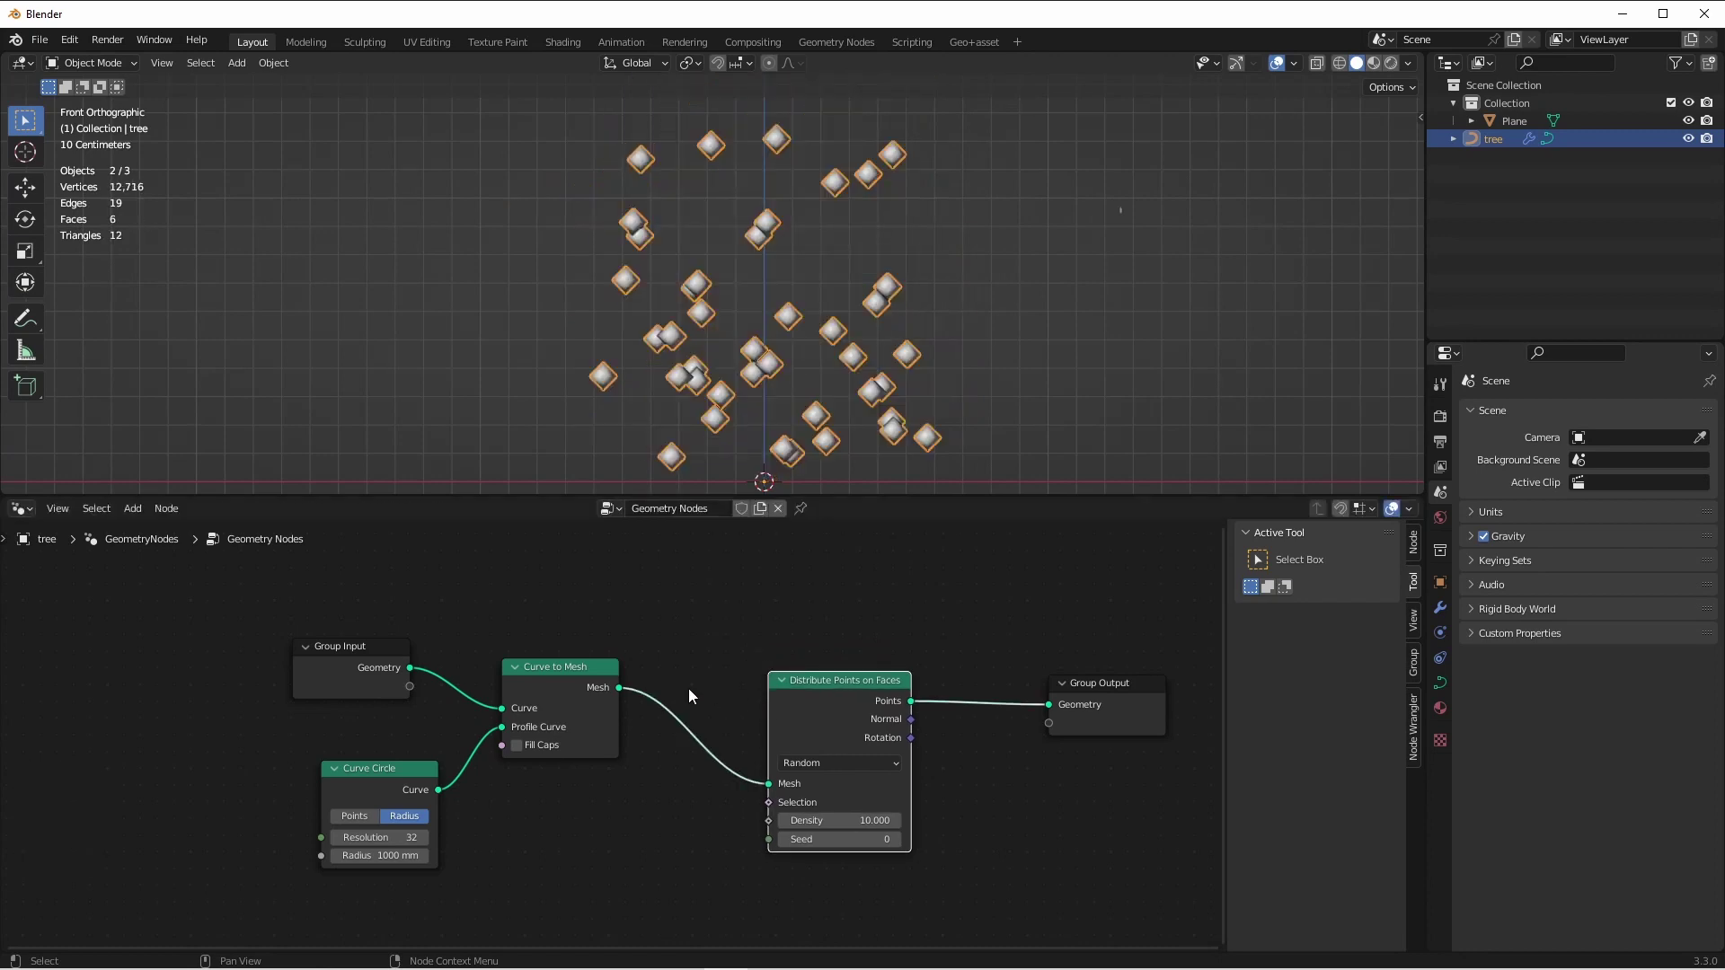
Join the Curve to Mesh output with the distributed points using a Join Geometry node, and set the point density to 110.3
{"action": "key", "text": "shift+a"}
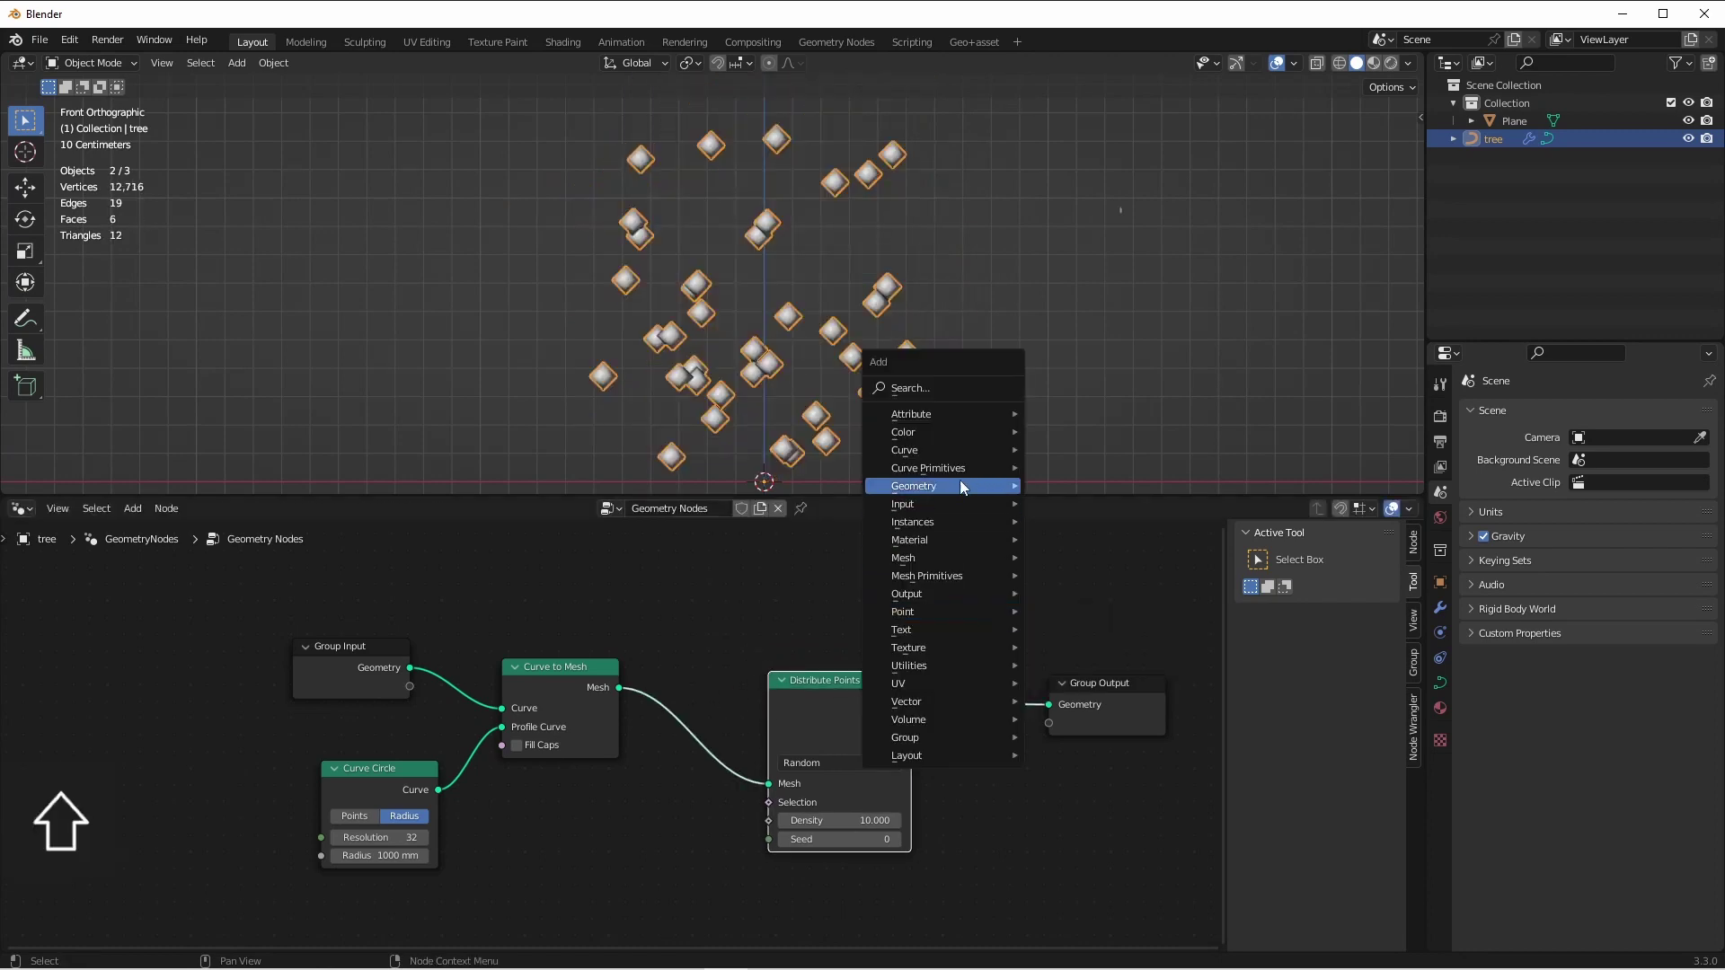
{"action": "mouse_move", "coordinate": [973, 484]}
{"action": "left_click", "coordinate": [1084, 593]}
{"action": "left_click", "coordinate": [949, 645]}
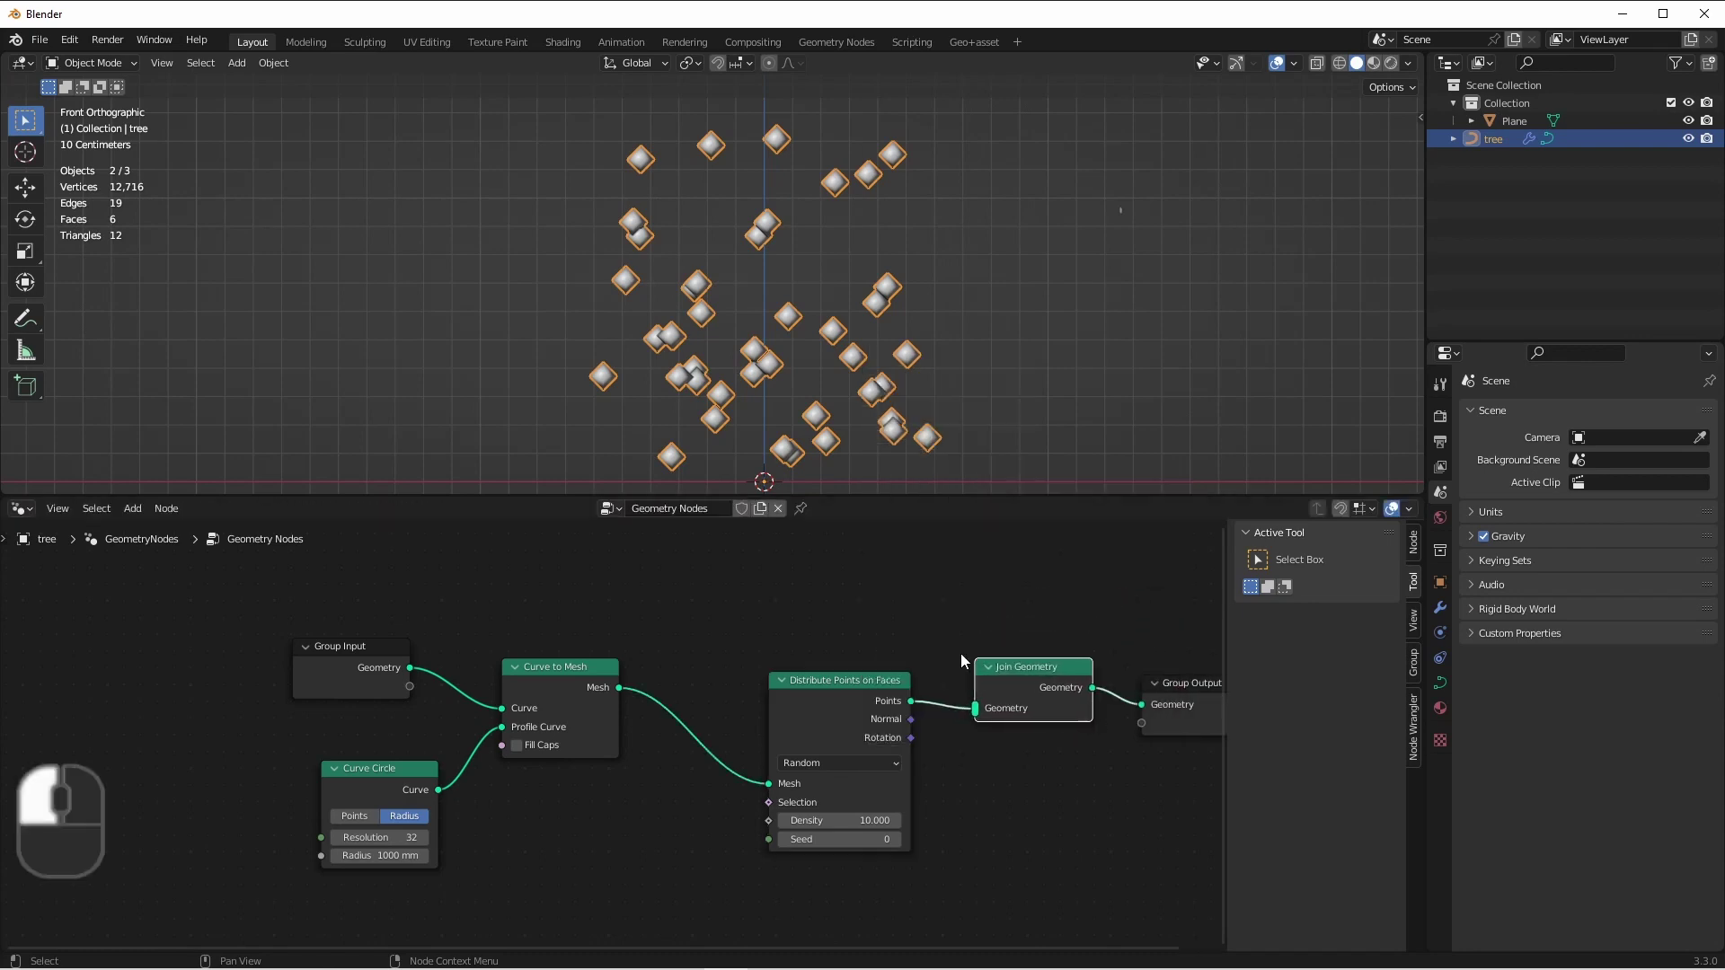
{"action": "left_click_drag", "start_coordinate": [619, 687], "coordinate": [976, 707]}
{"action": "left_click_drag", "start_coordinate": [828, 678], "coordinate": [801, 728]}
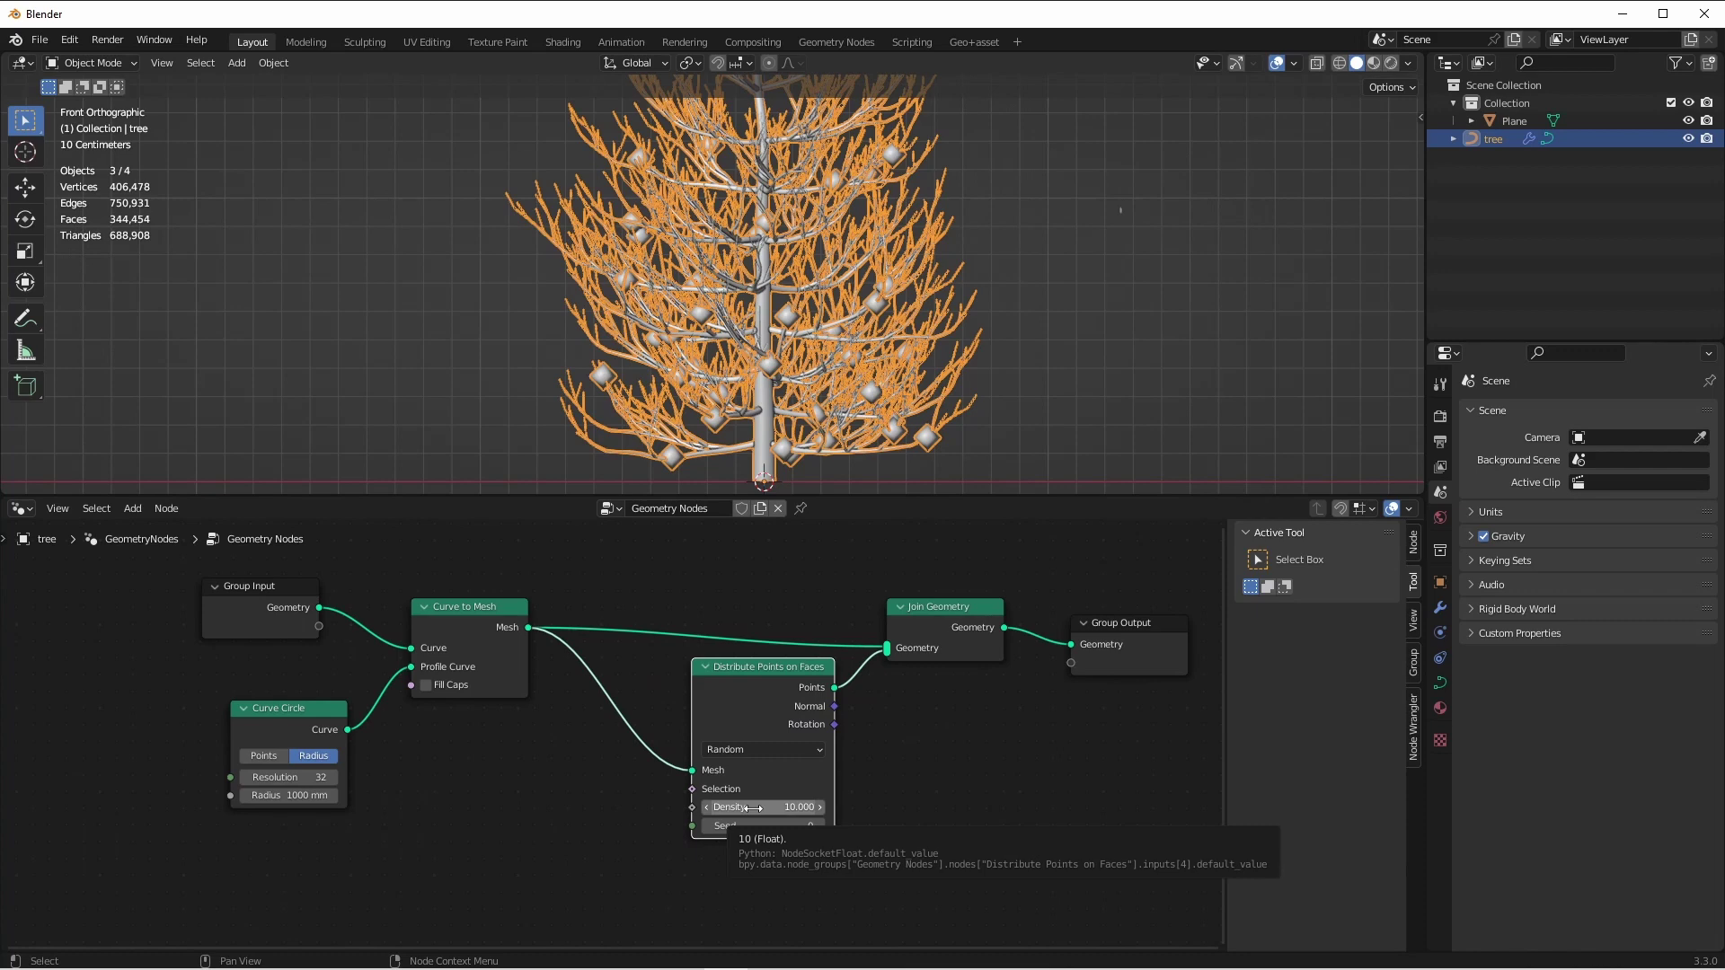
{"action": "mouse_move", "coordinate": [753, 808]}
{"action": "left_mouse_down"}
{"action": "mouse_move", "coordinate": [809, 807]}
{"action": "mouse_move", "coordinate": [751, 814]}
{"action": "left_mouse_up"}
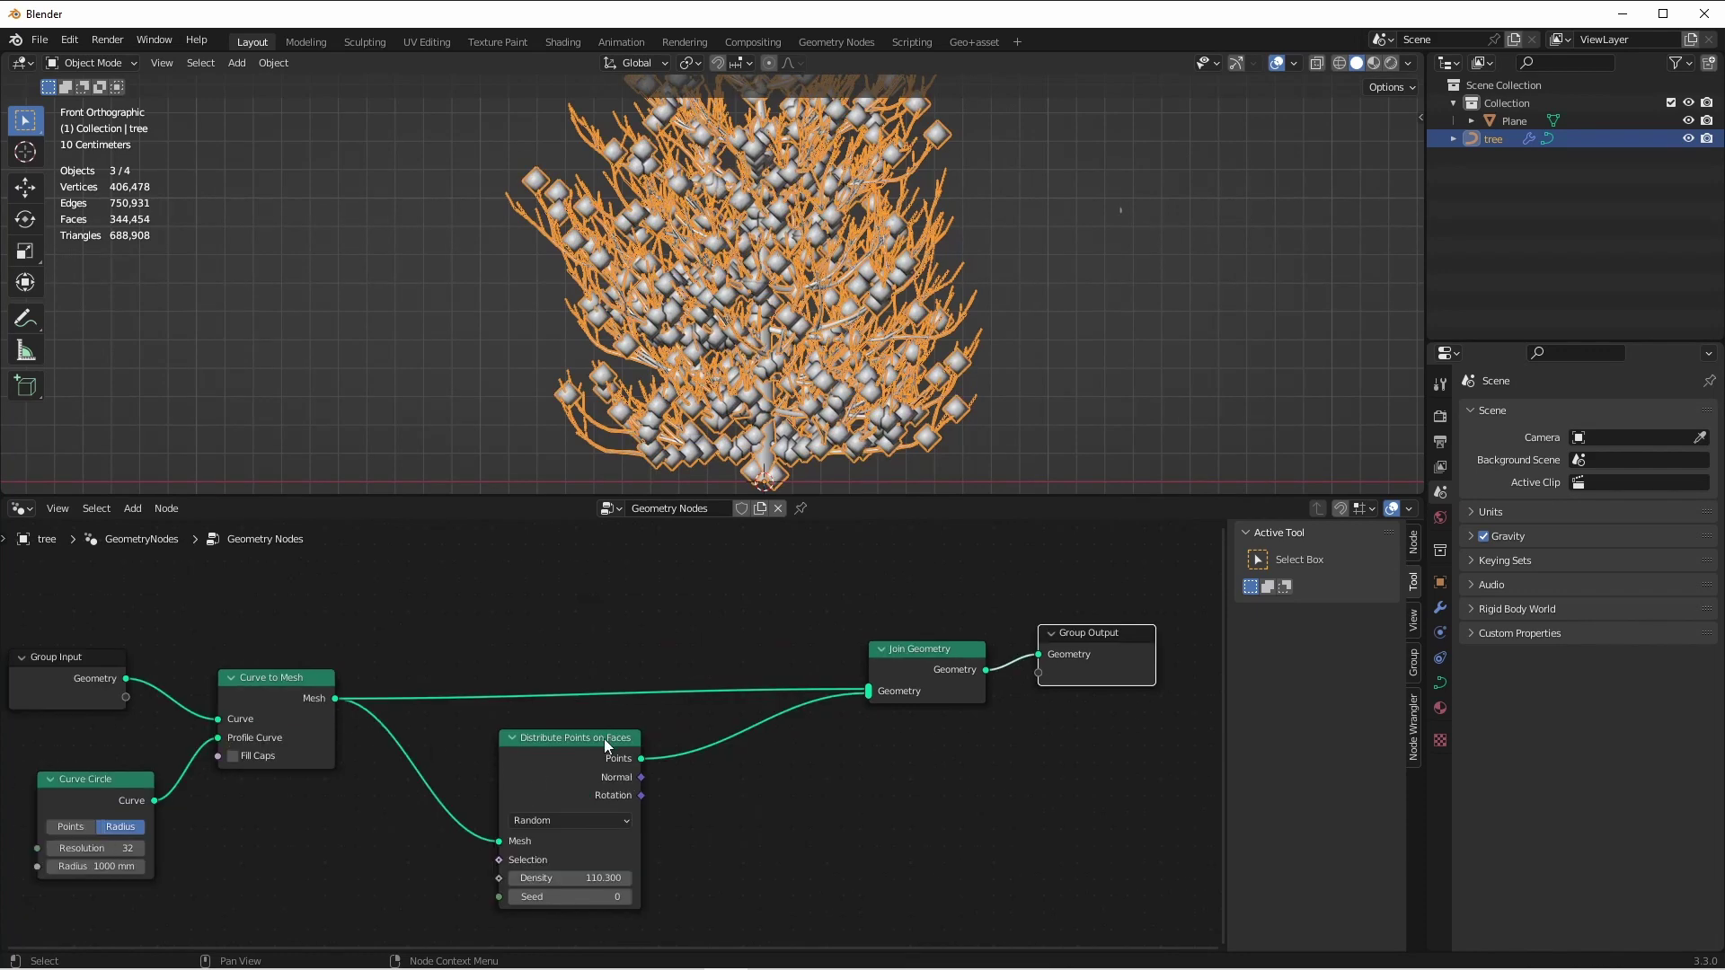
Insert an Instance on Points node between Distribute Points on Faces and Join Geometry
{"action": "key", "text": "shift+a"}
{"action": "mouse_move", "coordinate": [741, 715]}
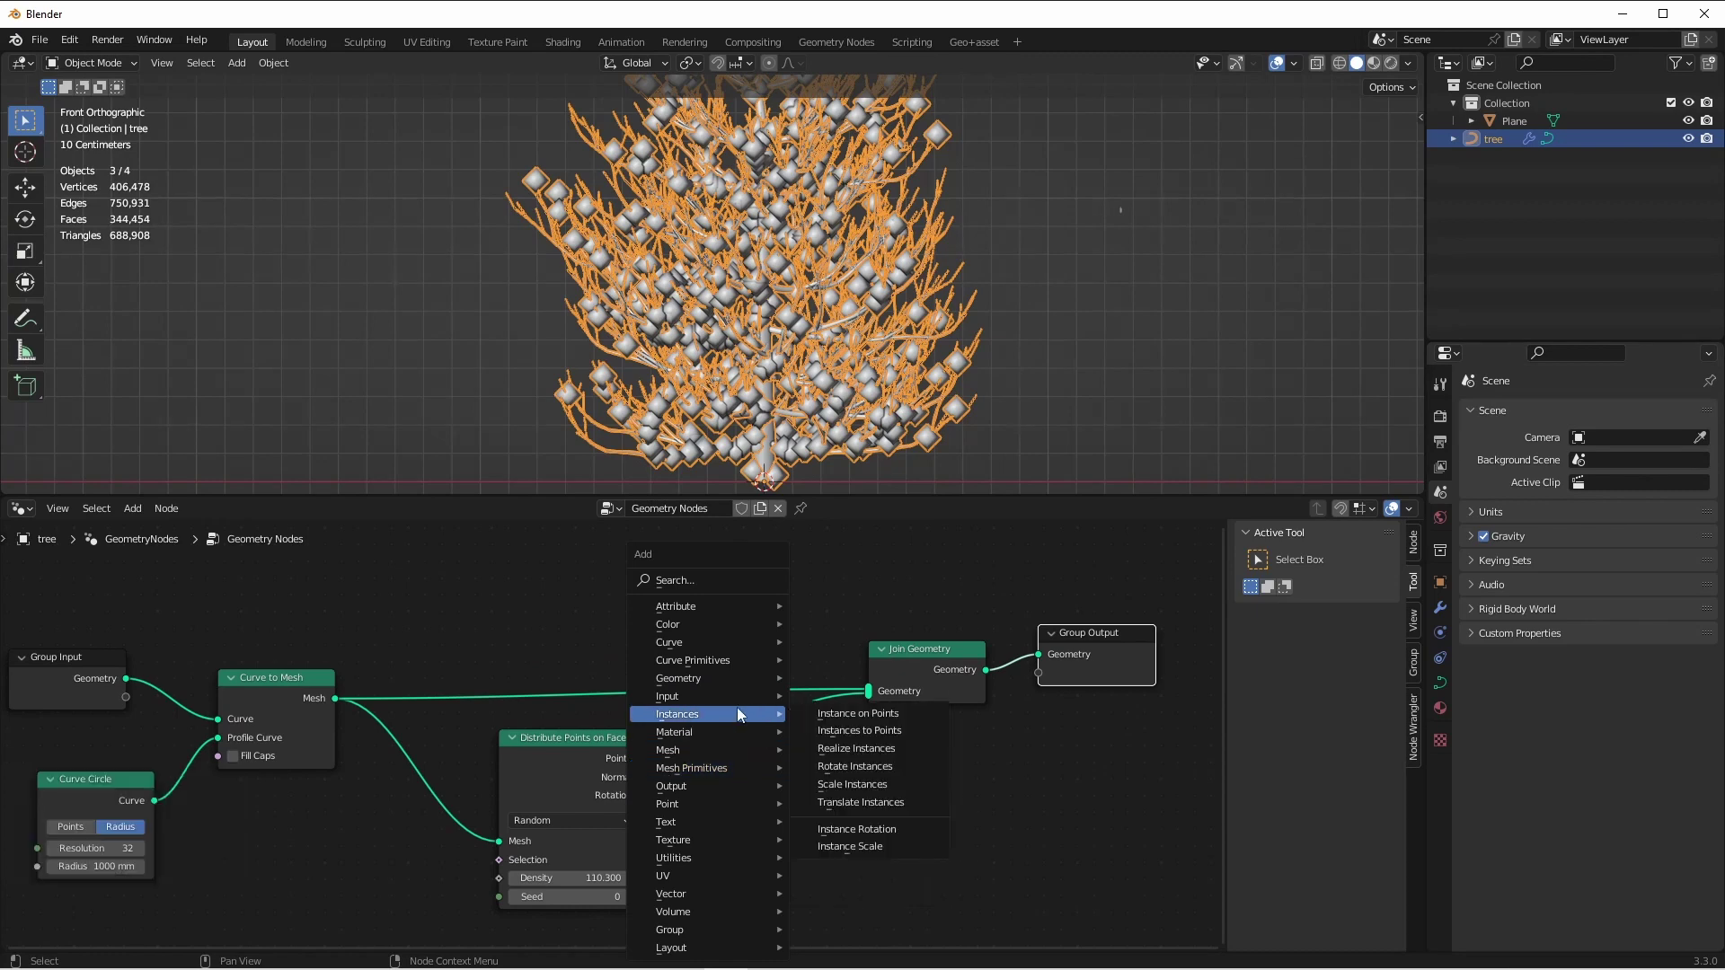
{"action": "left_click", "coordinate": [873, 714]}
{"action": "left_click", "coordinate": [770, 813]}
{"action": "middle_click_drag", "start_coordinate": [770, 817], "coordinate": [834, 710], "text": "shift"}
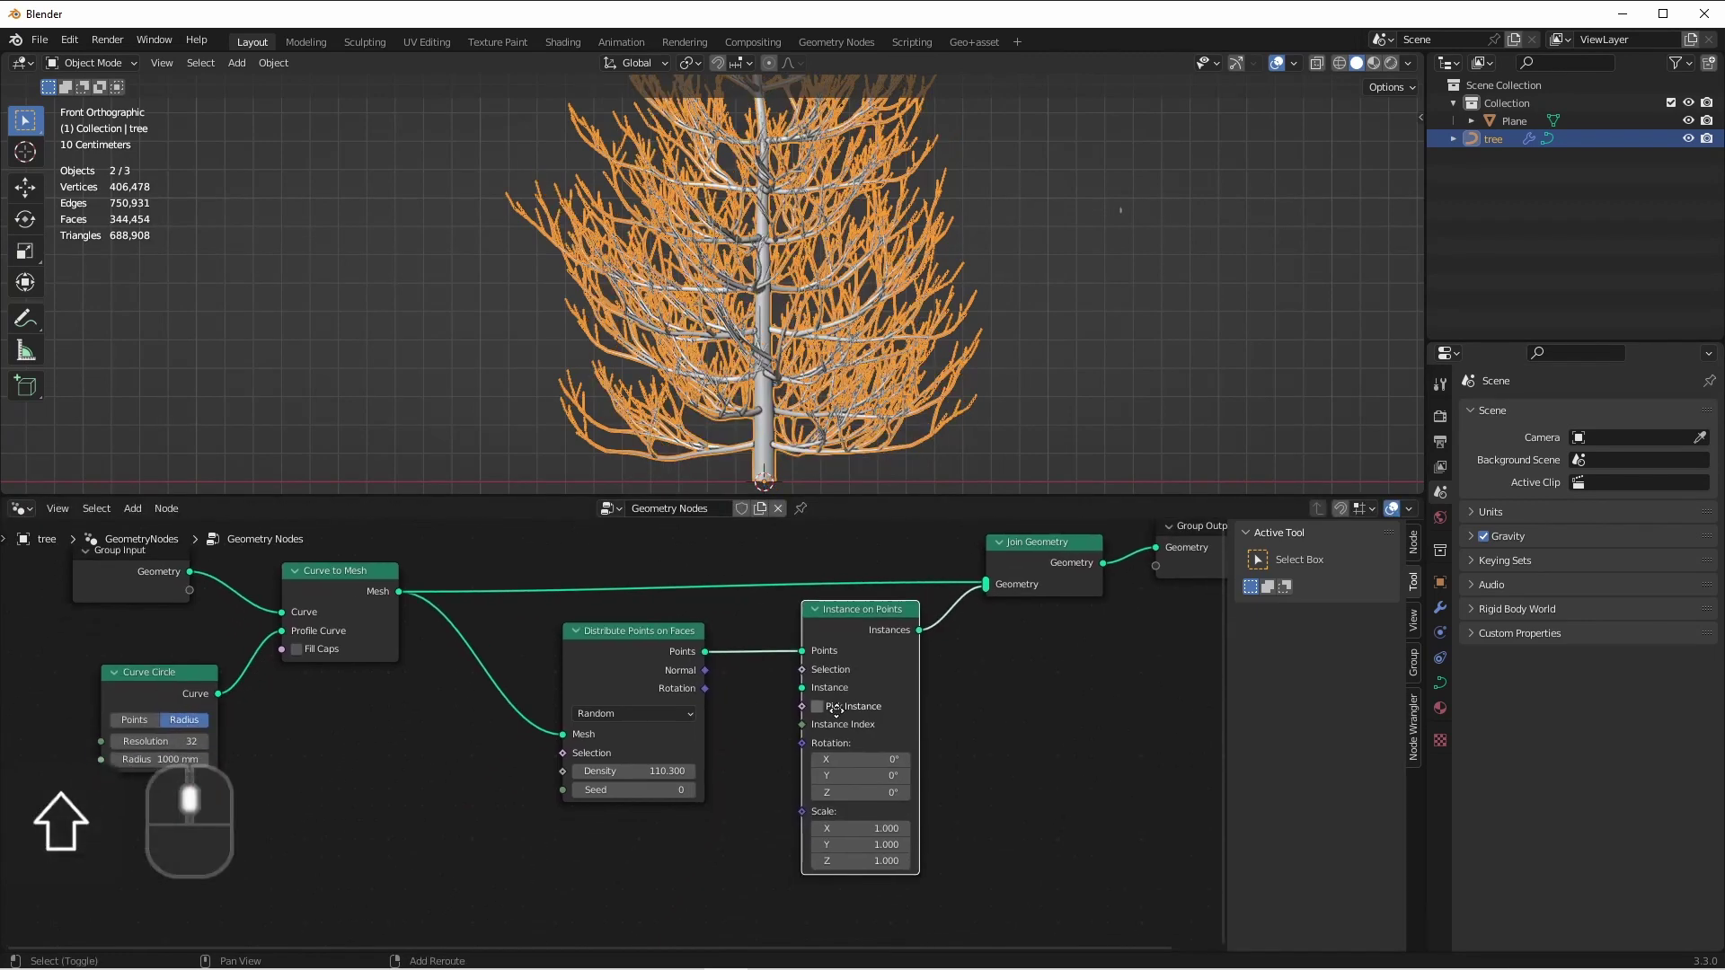
Bring the needle Plane into the node setup as an Object Info node and connect its Geometry to the Instance input of Instance on Points
{"action": "left_click_drag", "start_coordinate": [1514, 120], "coordinate": [589, 850]}
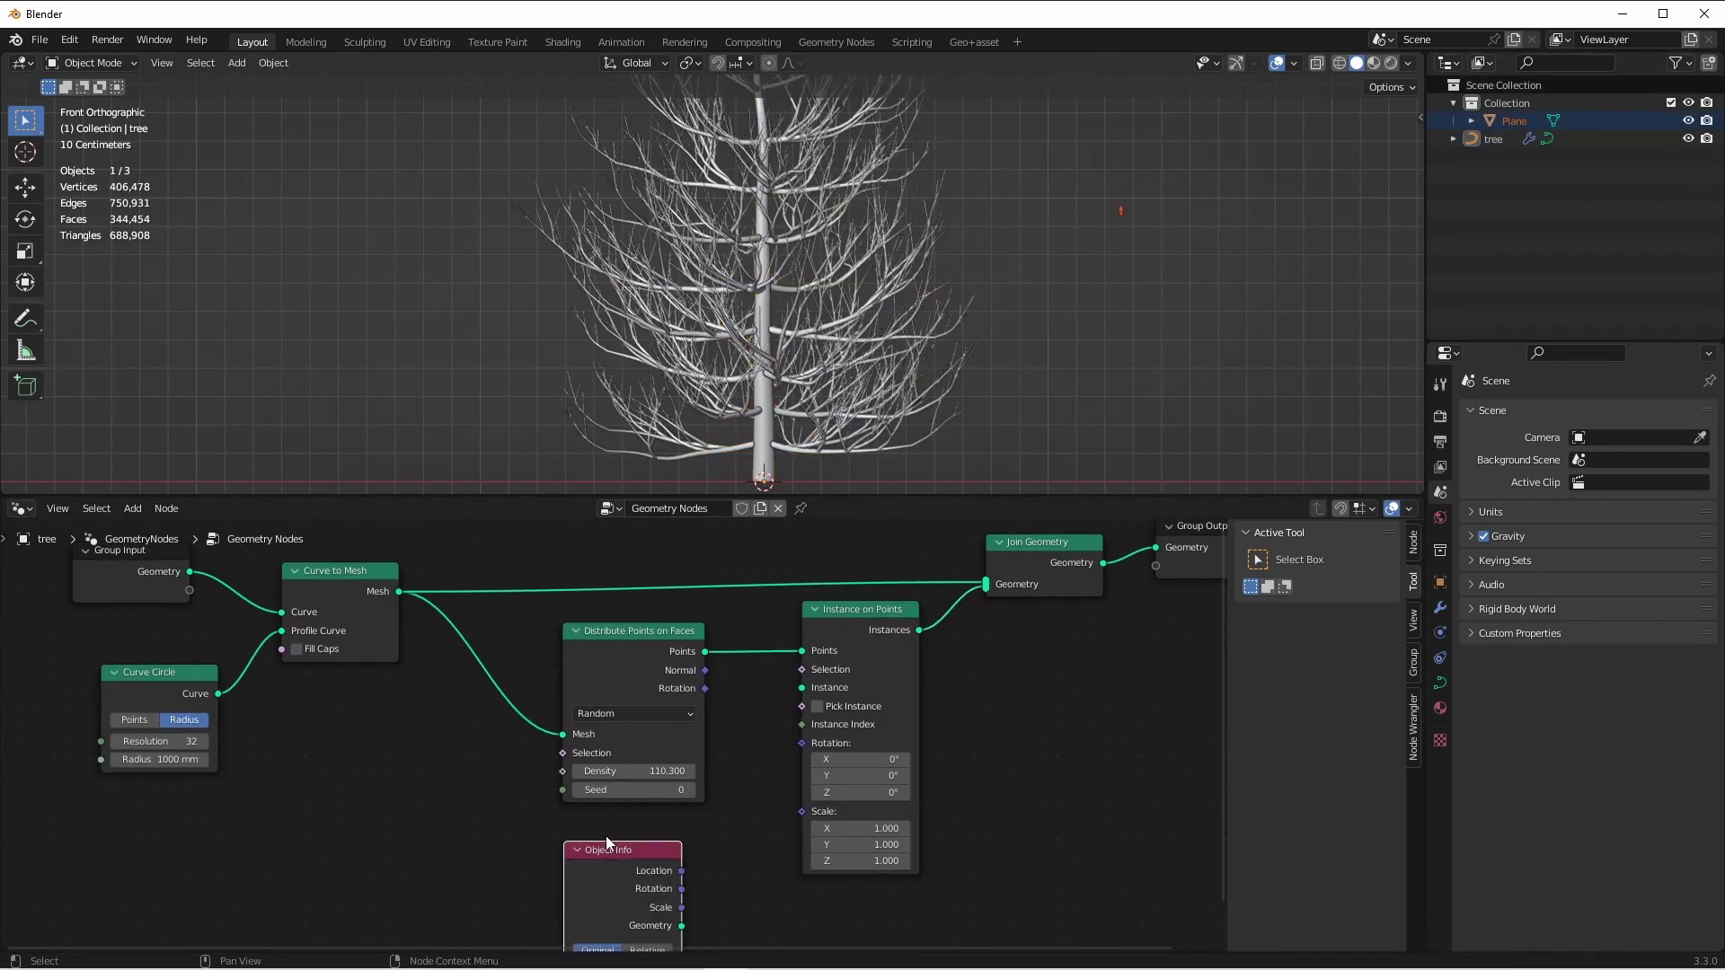
{"action": "left_click_drag", "start_coordinate": [682, 925], "coordinate": [810, 685]}
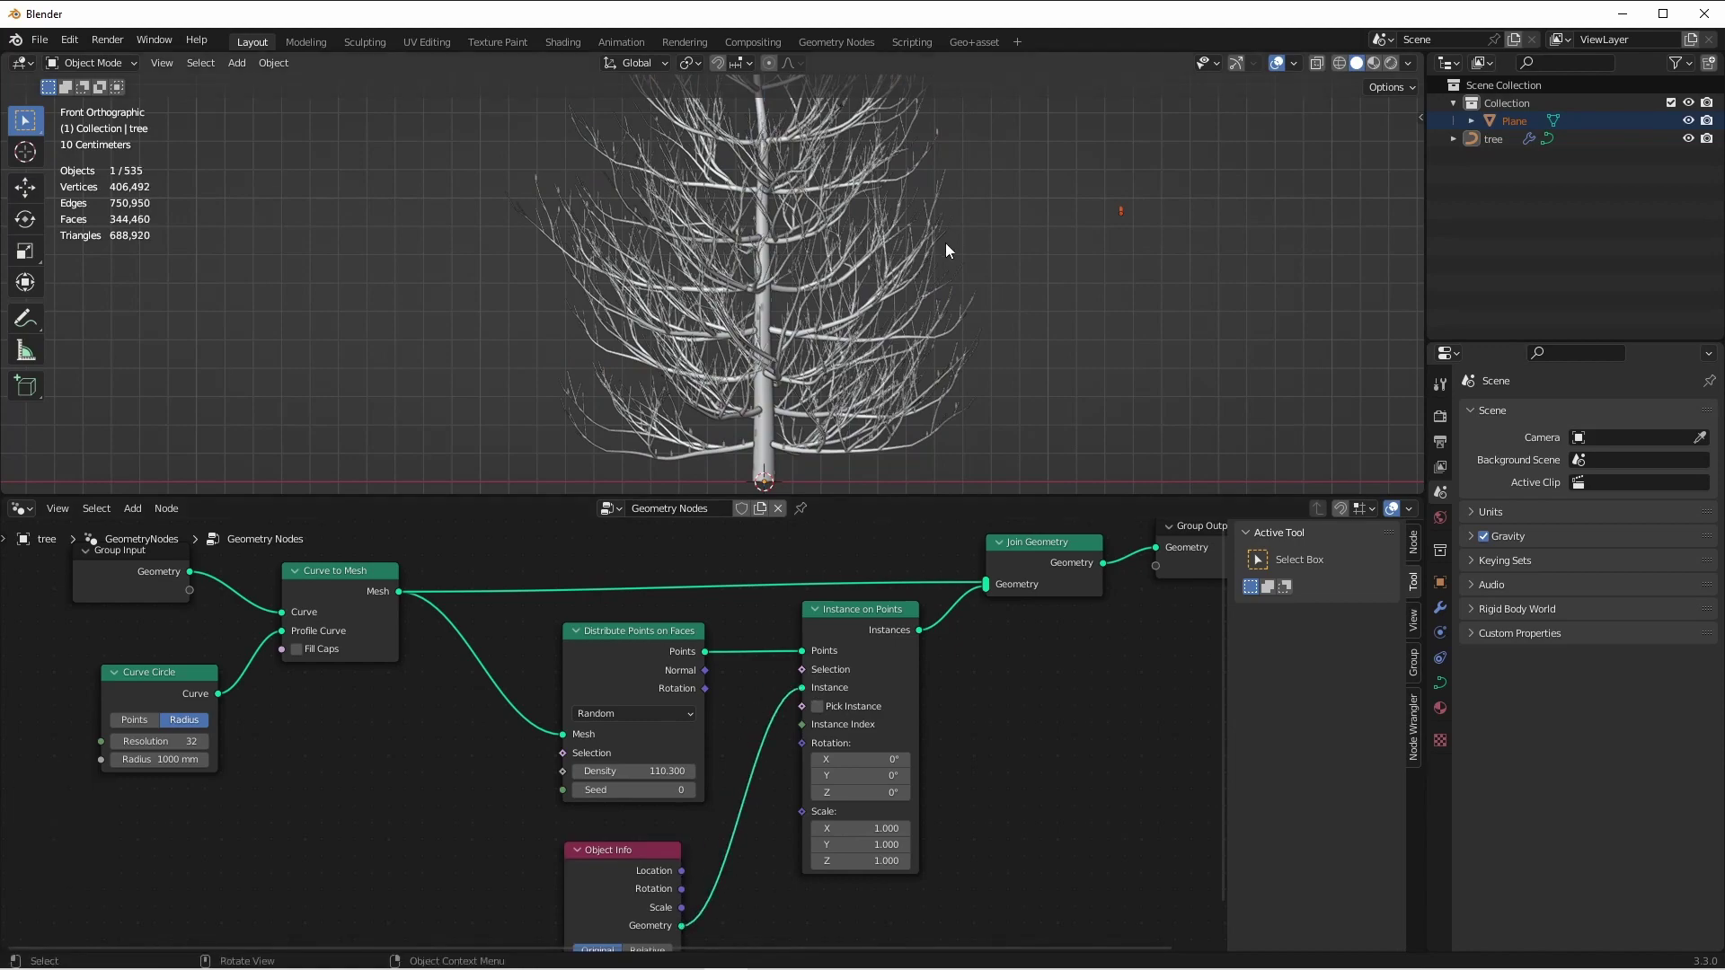
{"action": "scroll", "coordinate": [943, 243], "scroll_direction": "up", "scroll_amount": 14}
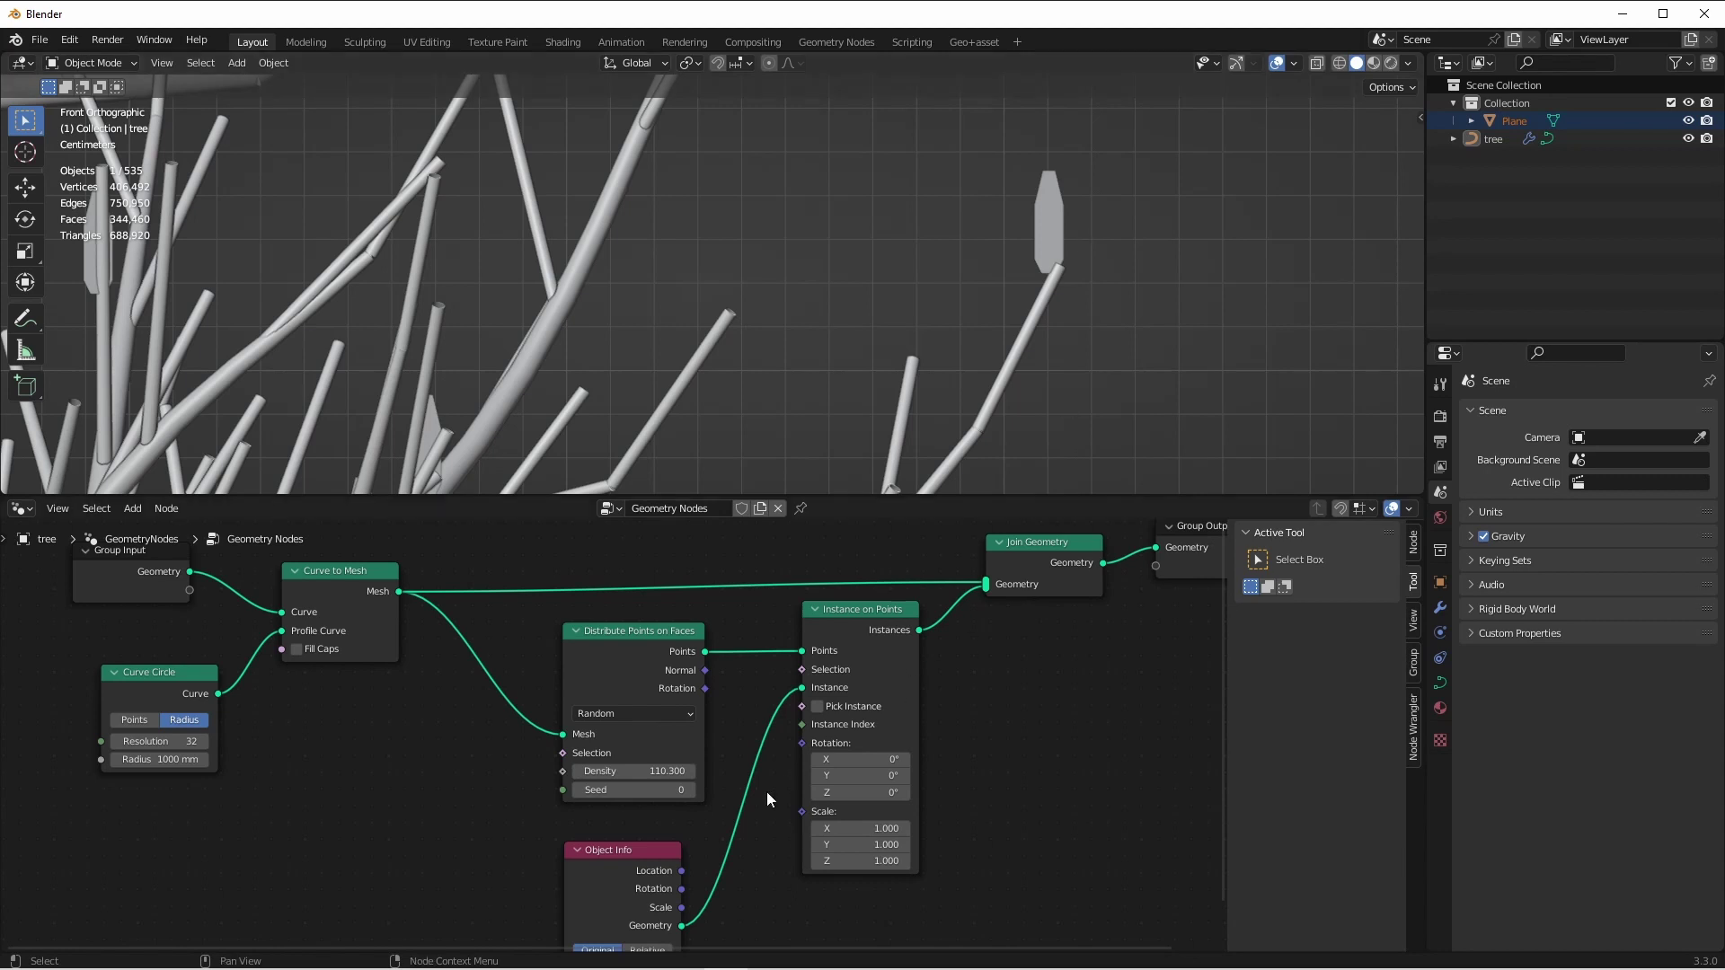
Set the Distribute Points on Faces density to 10000 for denser needles
{"action": "left_click", "coordinate": [612, 770]}
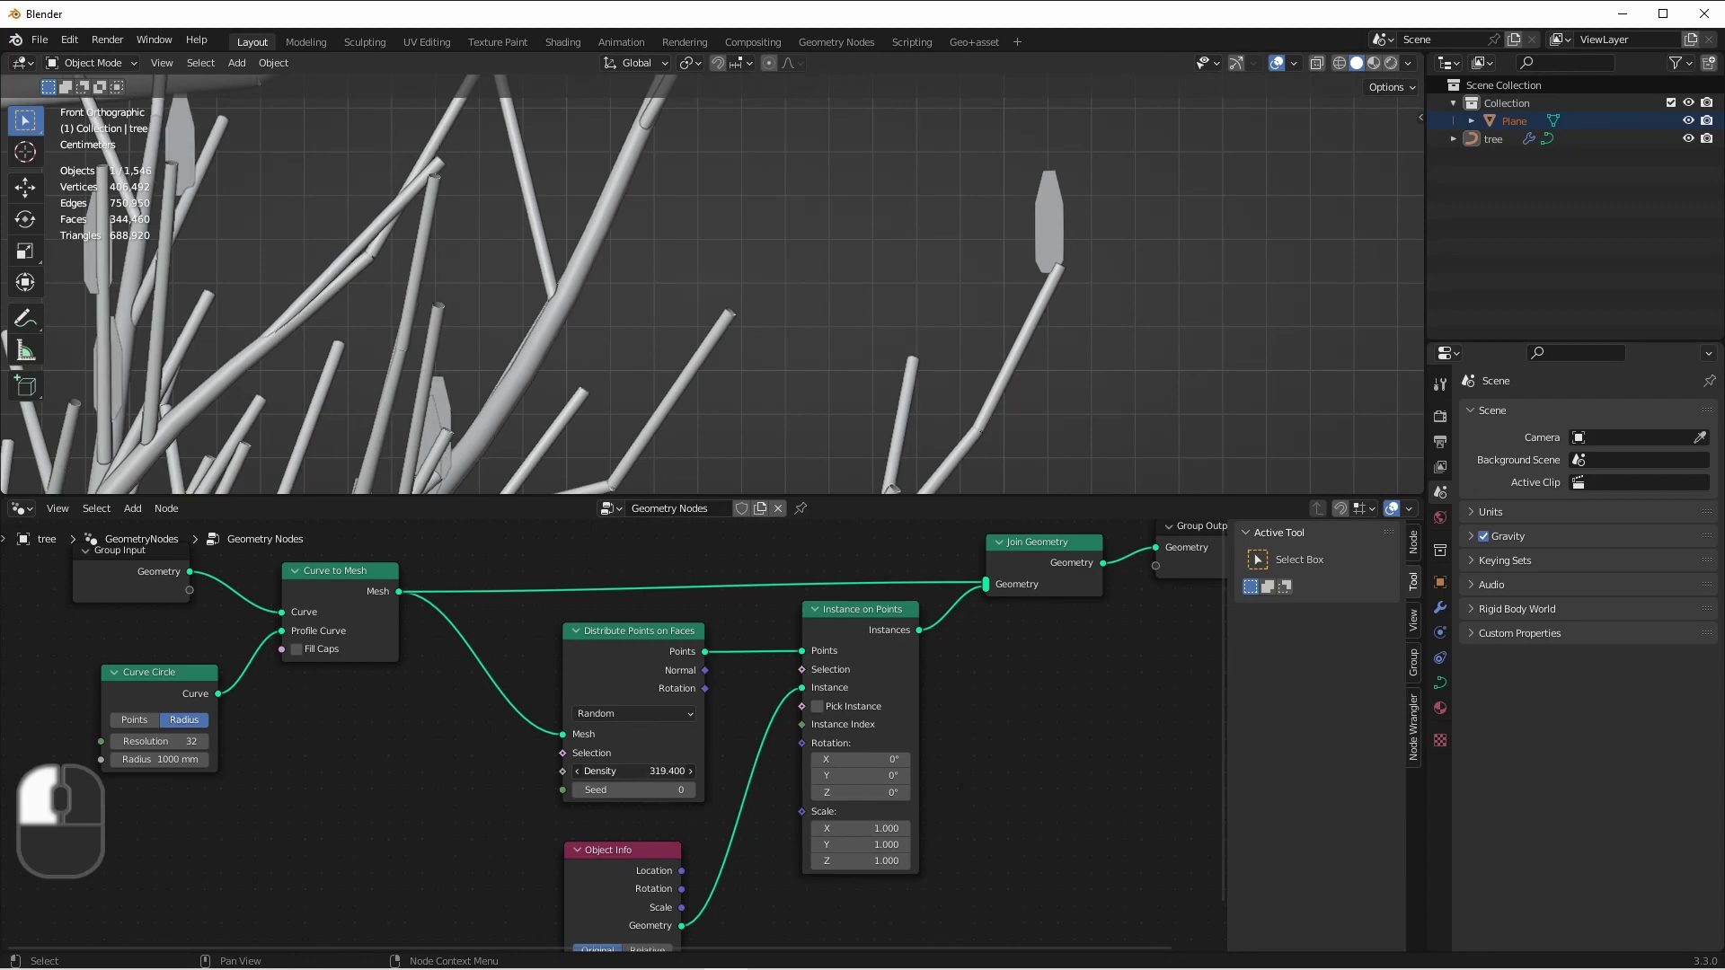
{"action": "type", "text": "10000"}
{"action": "key", "text": "Return"}
{"action": "scroll", "coordinate": [697, 302], "scroll_direction": "down", "scroll_amount": 15}
{"action": "middle_click_drag", "start_coordinate": [766, 434], "coordinate": [895, 331], "text": "shift"}
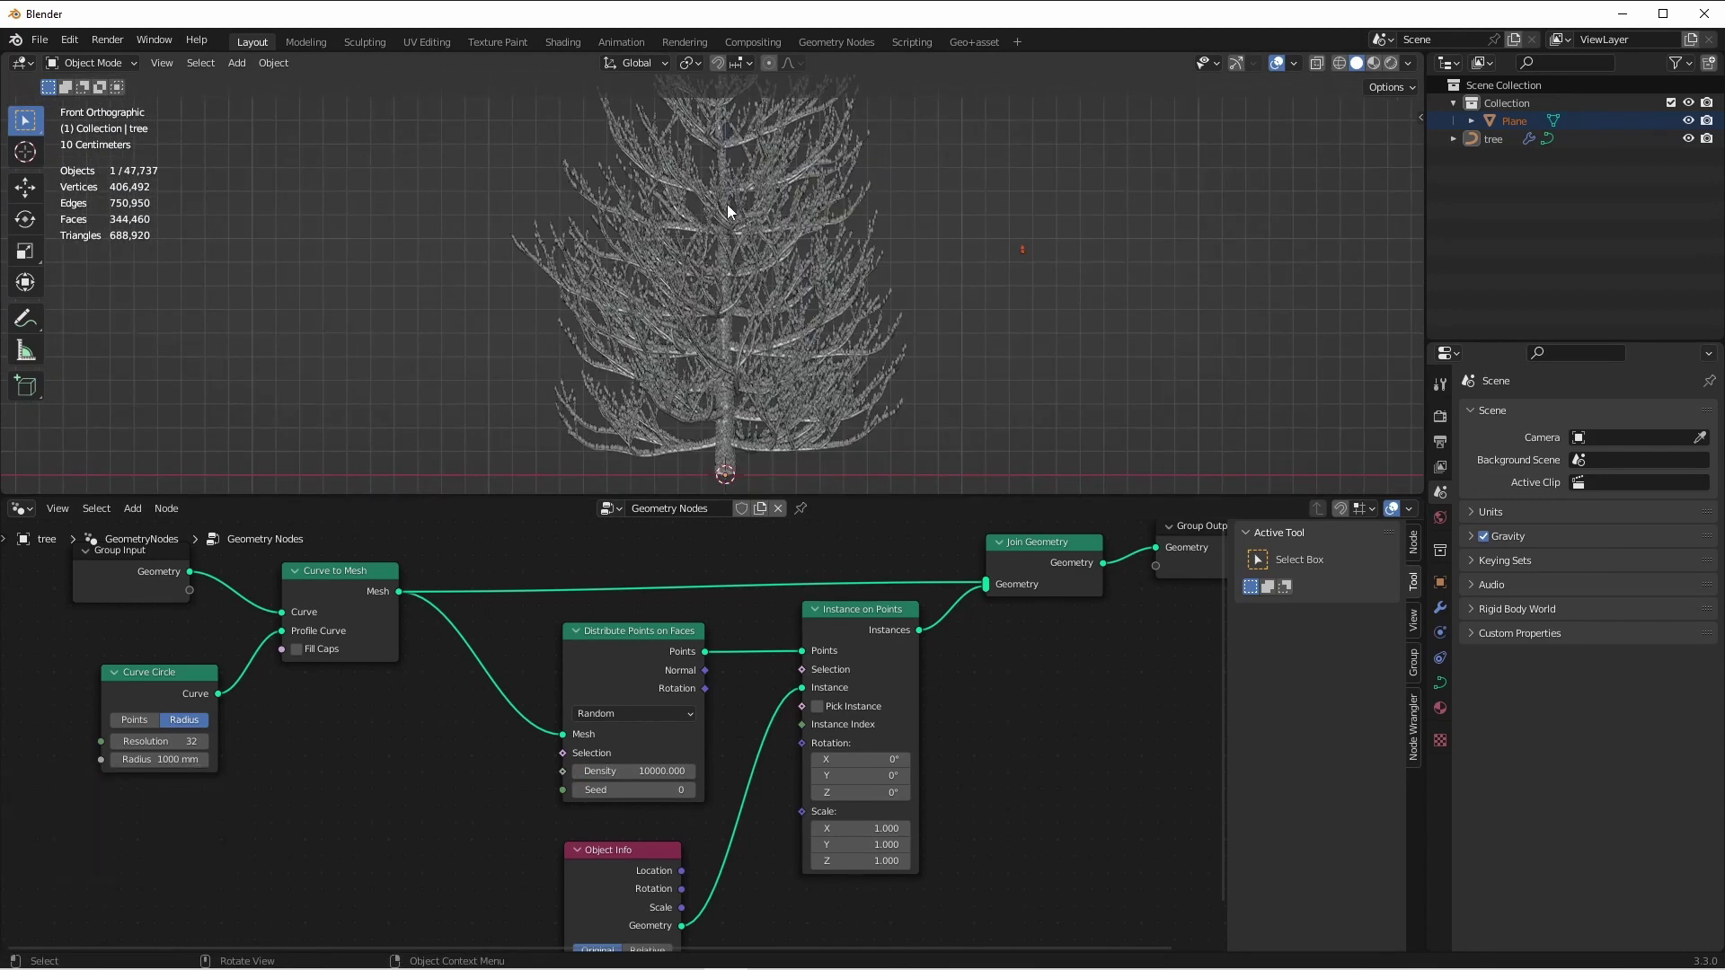
{"action": "scroll", "coordinate": [869, 259], "scroll_direction": "up", "scroll_amount": 8}
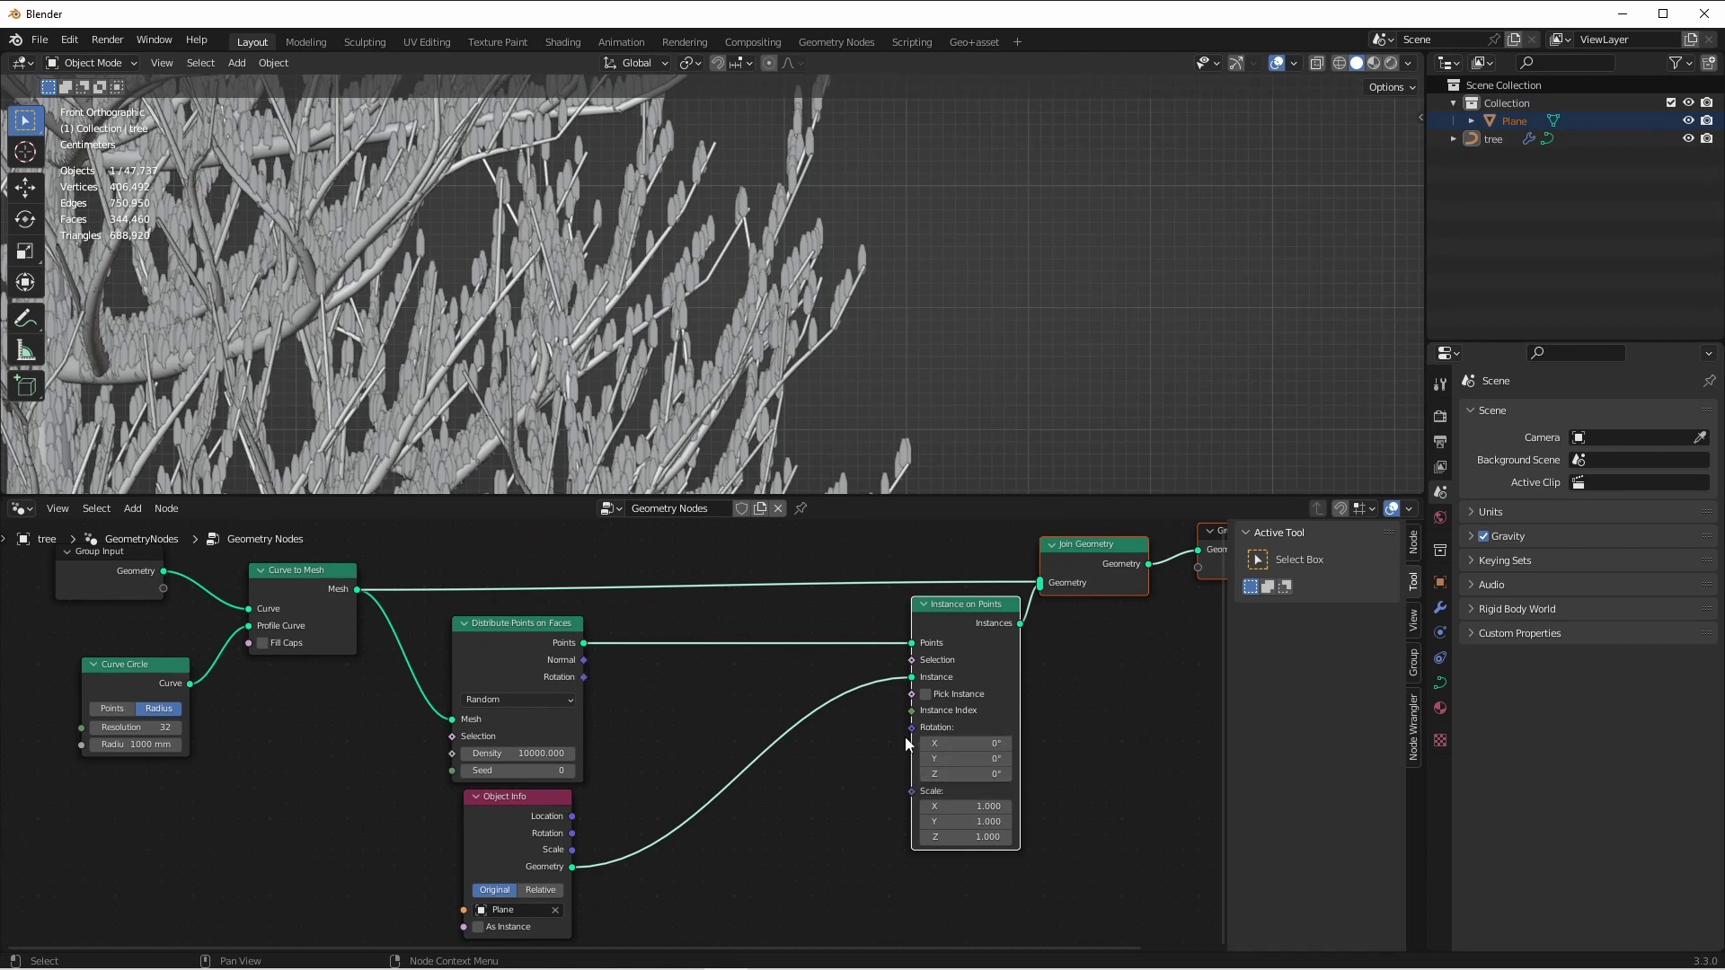
Add an Align Euler to Vector node, feeding the points' Normal into its Vector and its Rotation into Instance on Points
{"action": "key", "text": "shift+a"}
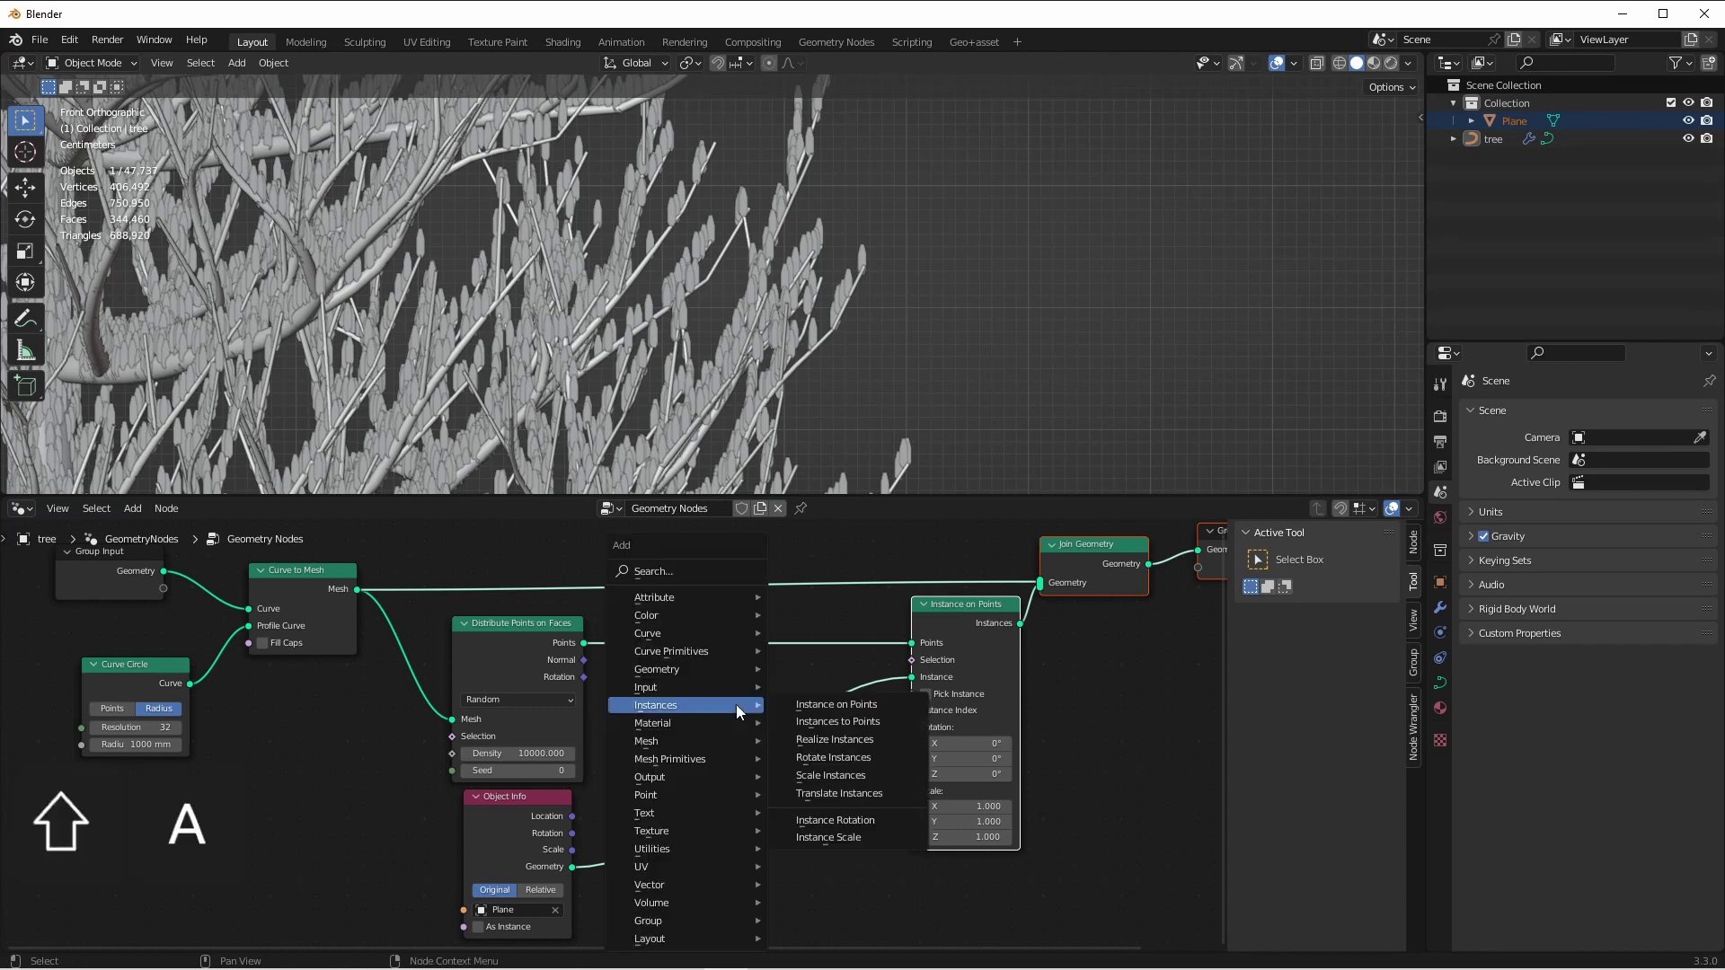
{"action": "mouse_move", "coordinate": [659, 852]}
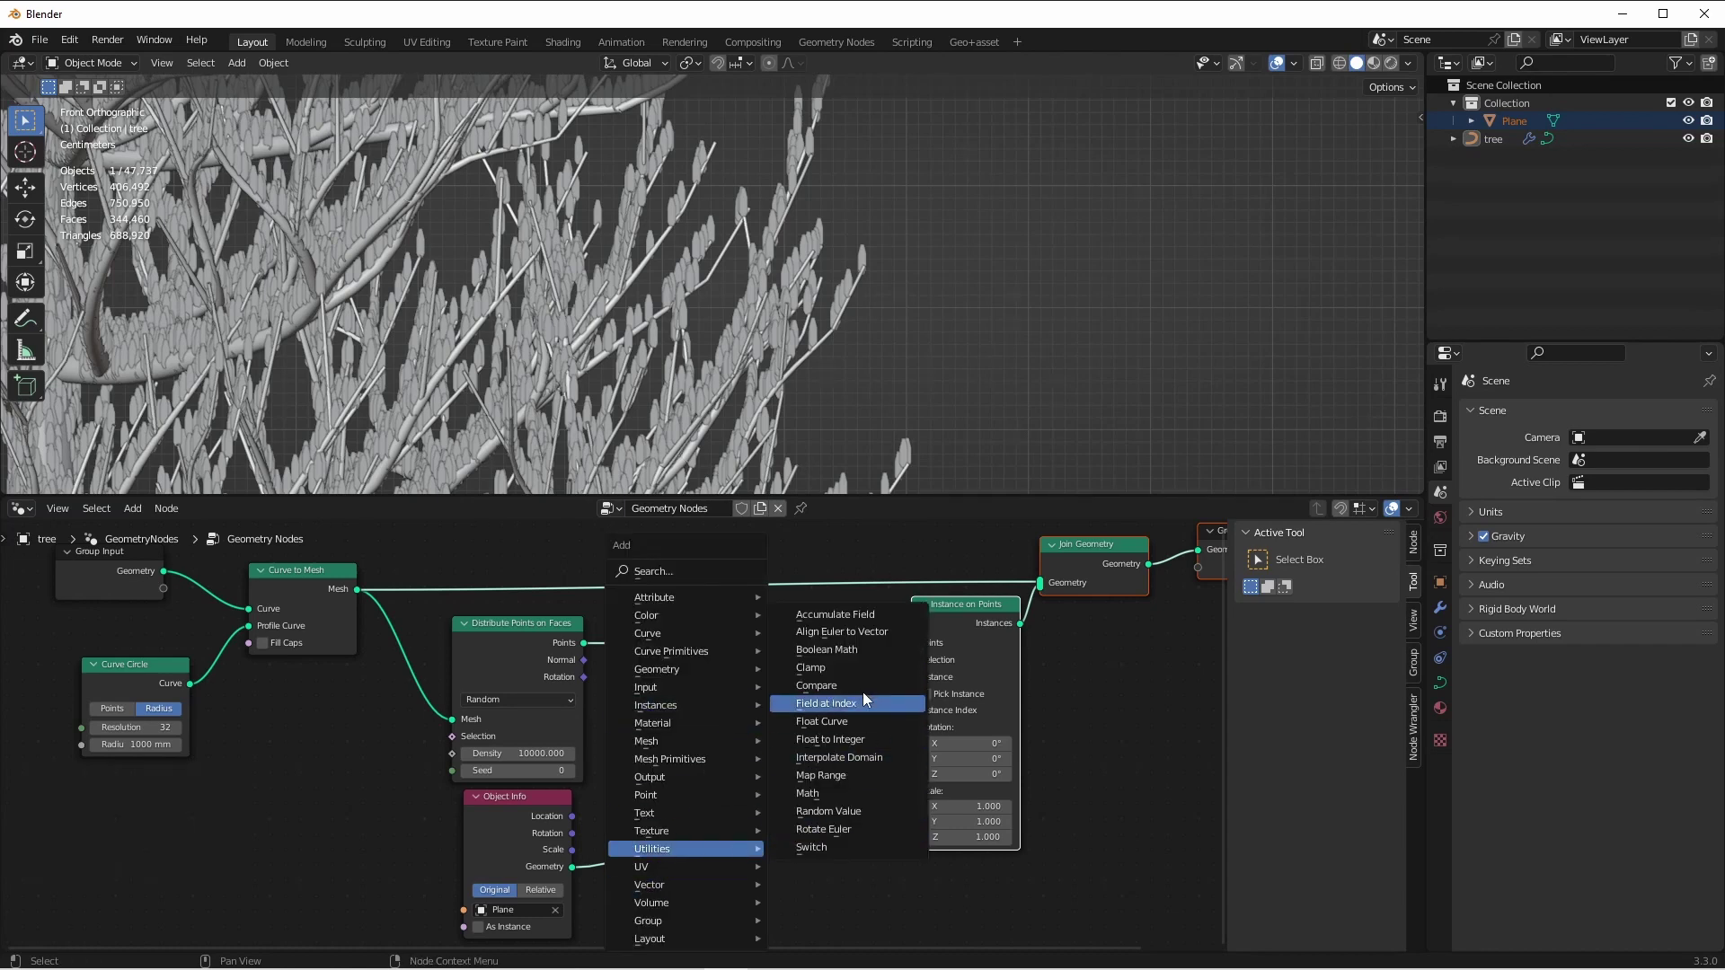
{"action": "left_click", "coordinate": [846, 633]}
{"action": "left_click", "coordinate": [768, 788]}
{"action": "left_click_drag", "start_coordinate": [584, 660], "coordinate": [776, 877]}
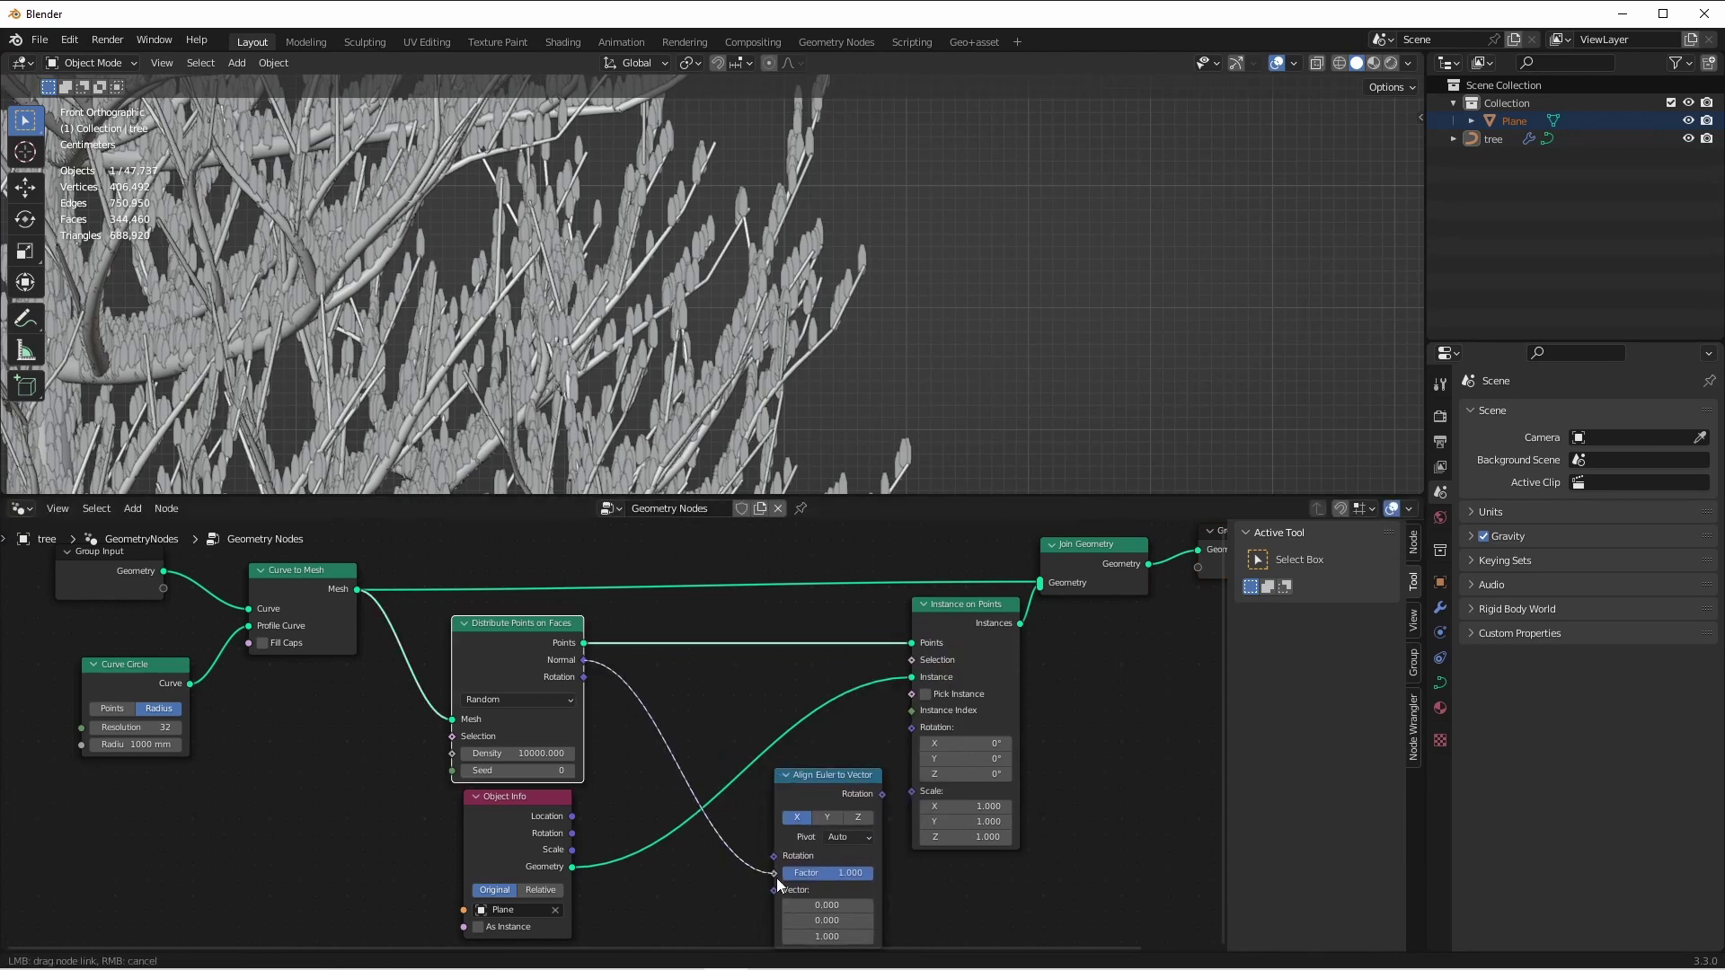
{"action": "left_click_drag", "start_coordinate": [776, 877], "coordinate": [777, 884]}
{"action": "left_click_drag", "start_coordinate": [883, 794], "coordinate": [911, 734]}
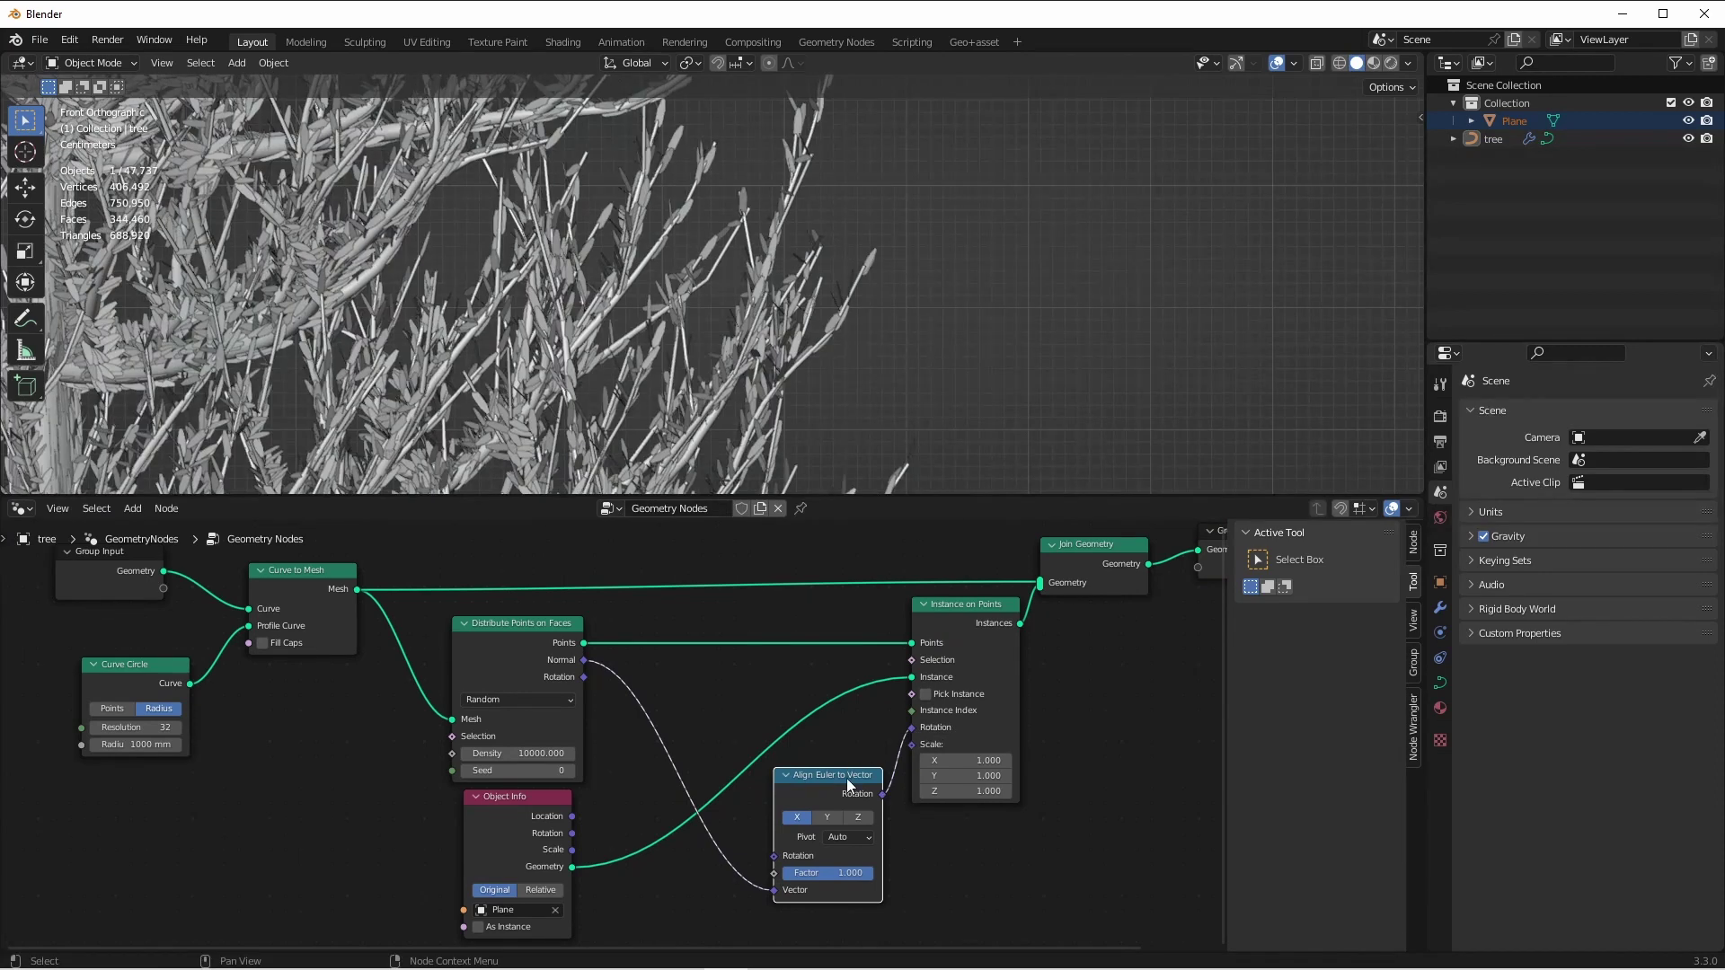
Reposition the Align Euler to Vector node and set its alignment axis to Z
{"action": "left_click_drag", "start_coordinate": [845, 779], "coordinate": [765, 699]}
{"action": "scroll", "coordinate": [1346, 182], "scroll_direction": "down", "scroll_amount": 3}
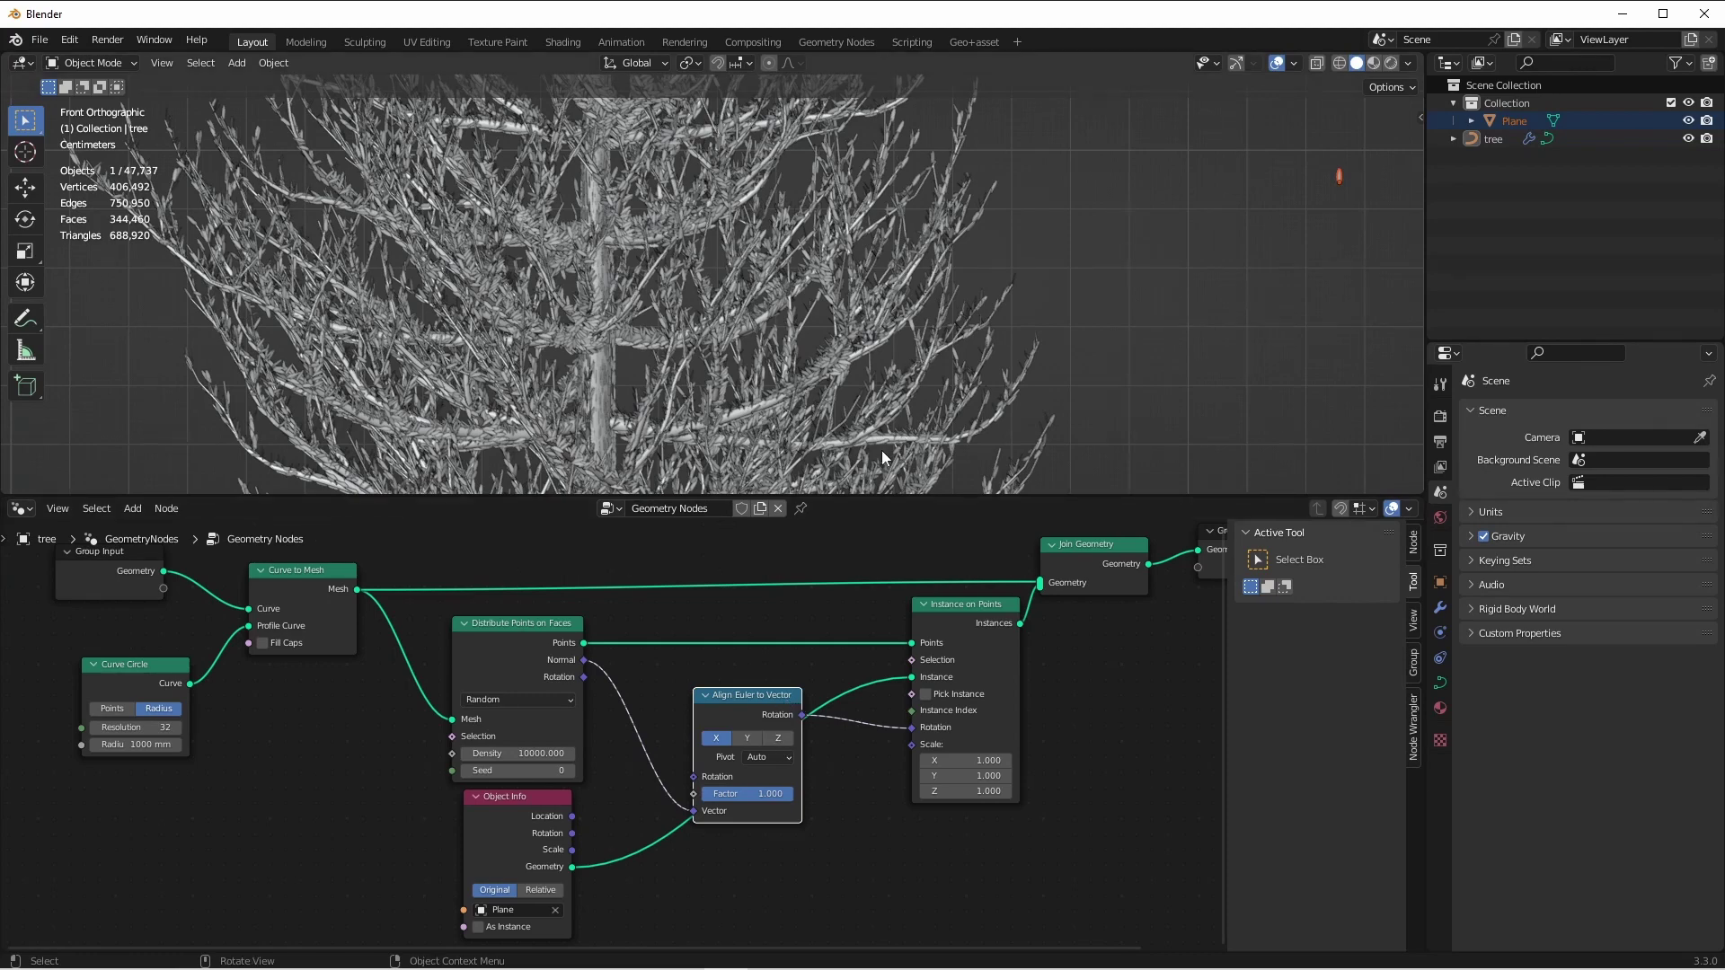
{"action": "left_click", "coordinate": [778, 738]}
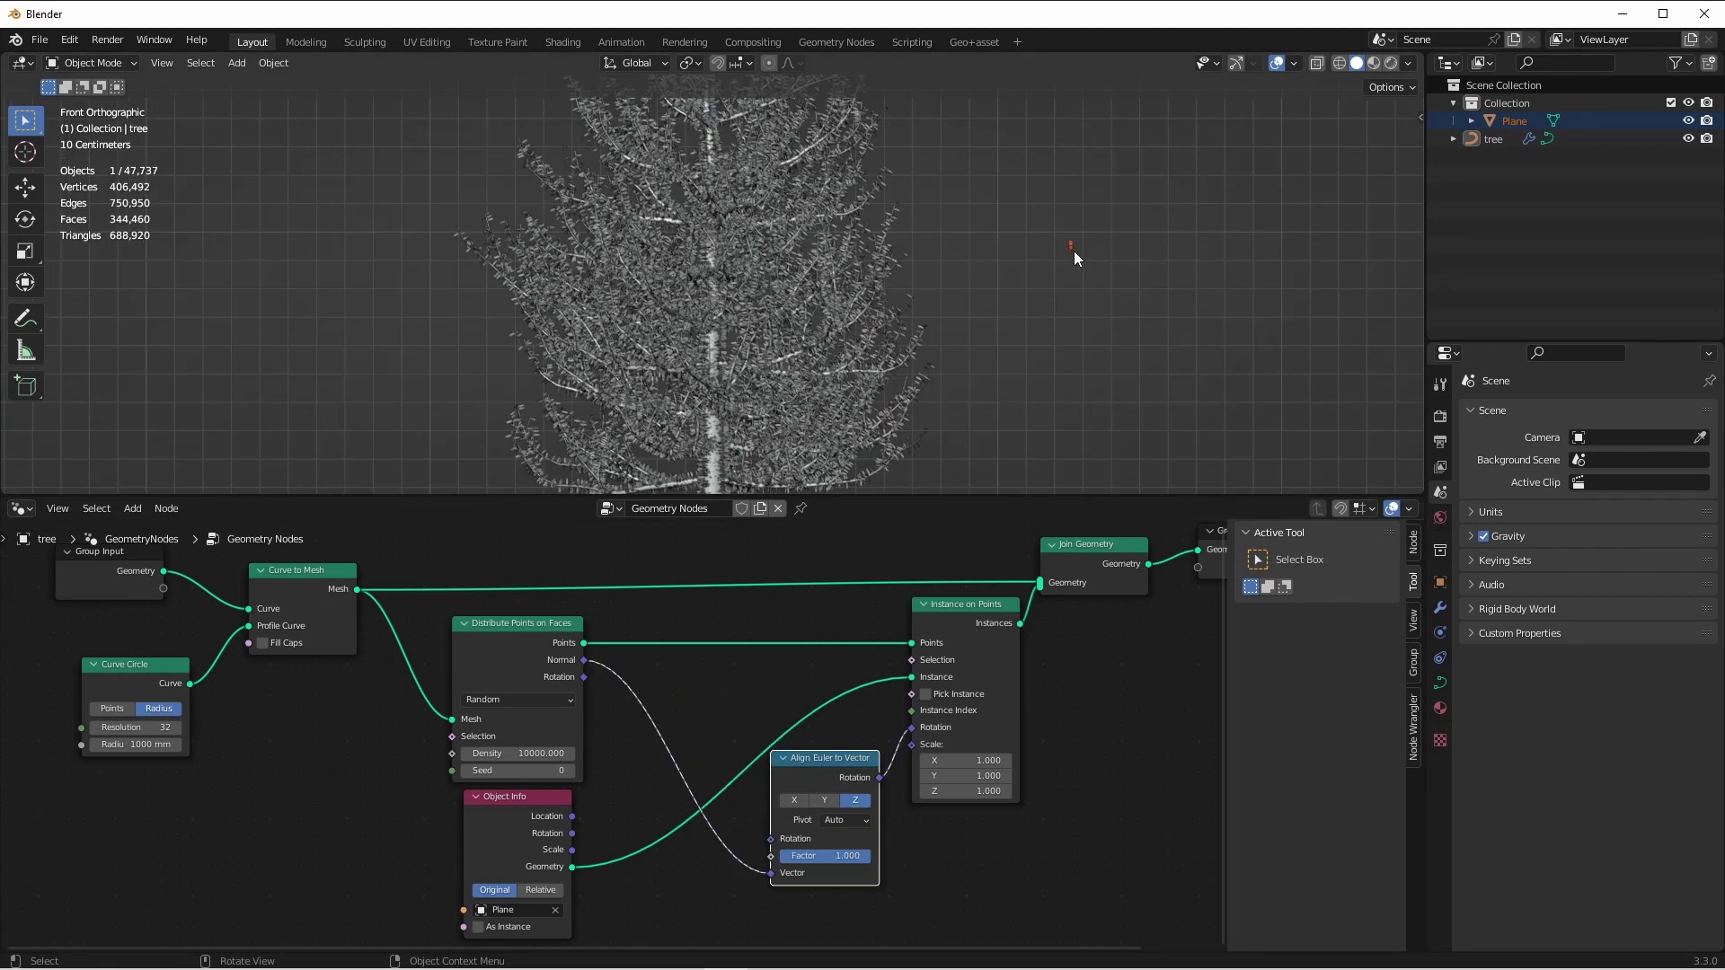
Create a new material on the active tree object and give it a dark green base color
{"action": "scroll", "coordinate": [1075, 258], "scroll_direction": "up", "scroll_amount": 8}
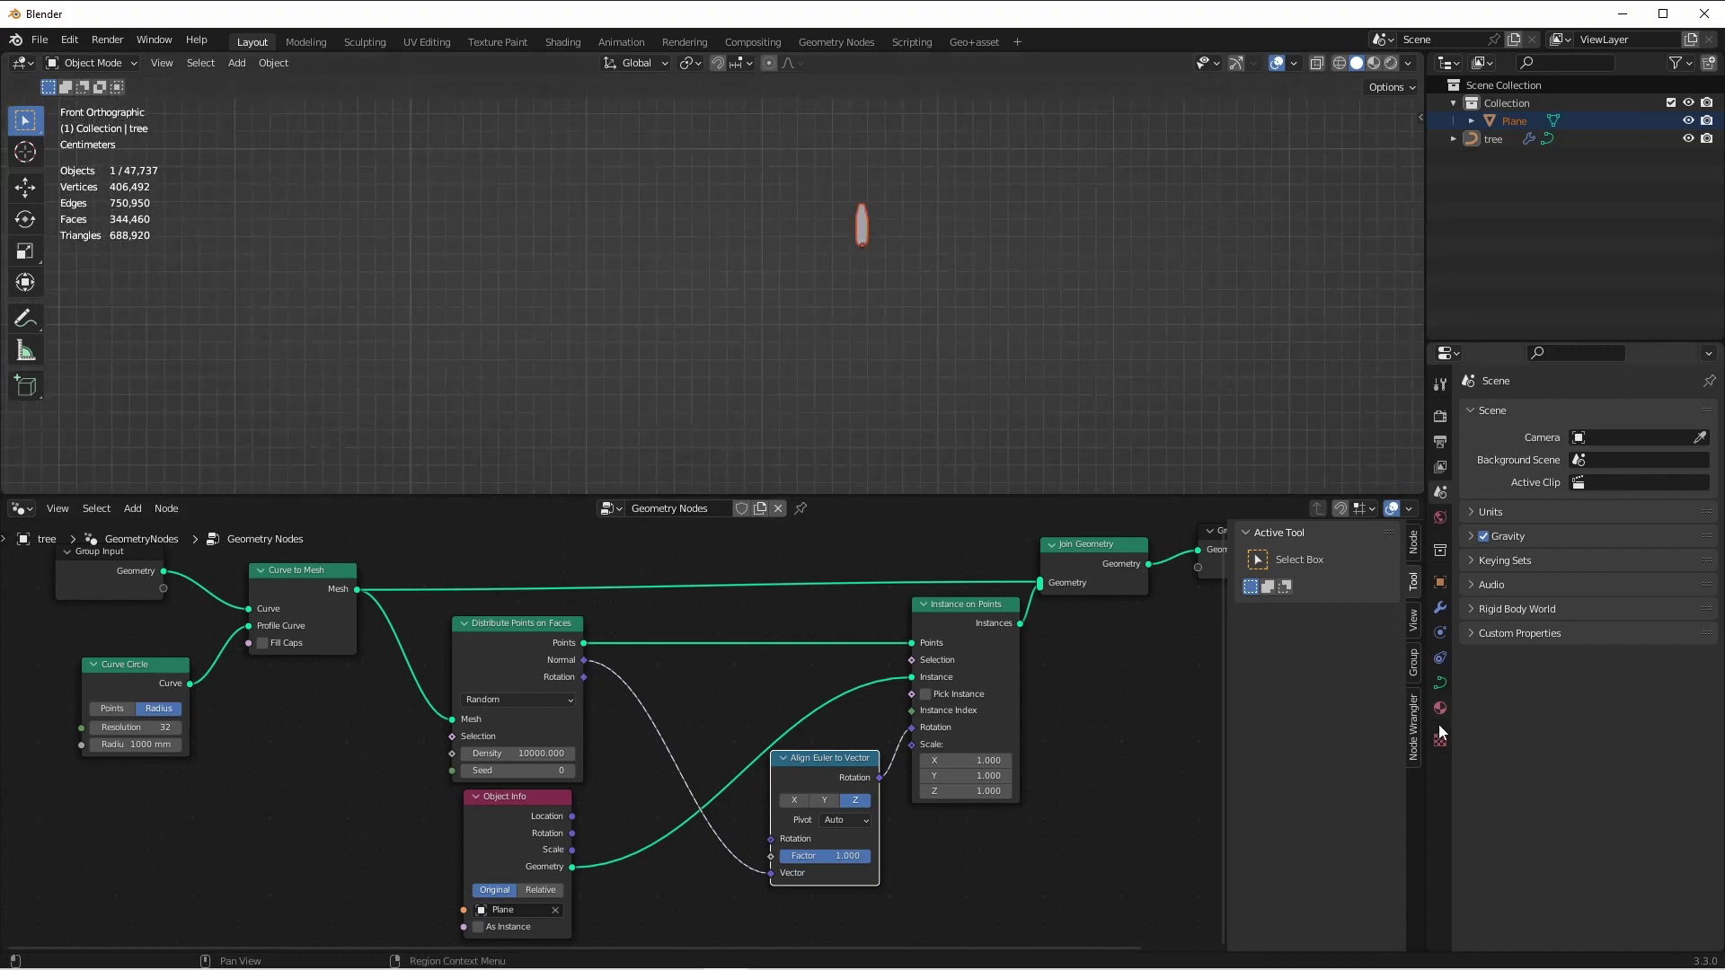
{"action": "left_click", "coordinate": [1440, 708]}
{"action": "left_click", "coordinate": [1609, 492]}
{"action": "left_click", "coordinate": [1635, 648]}
{"action": "left_click", "coordinate": [1538, 431]}
{"action": "left_click", "coordinate": [1673, 464]}
{"action": "scroll", "coordinate": [1608, 915], "scroll_direction": "down", "scroll_amount": 5}
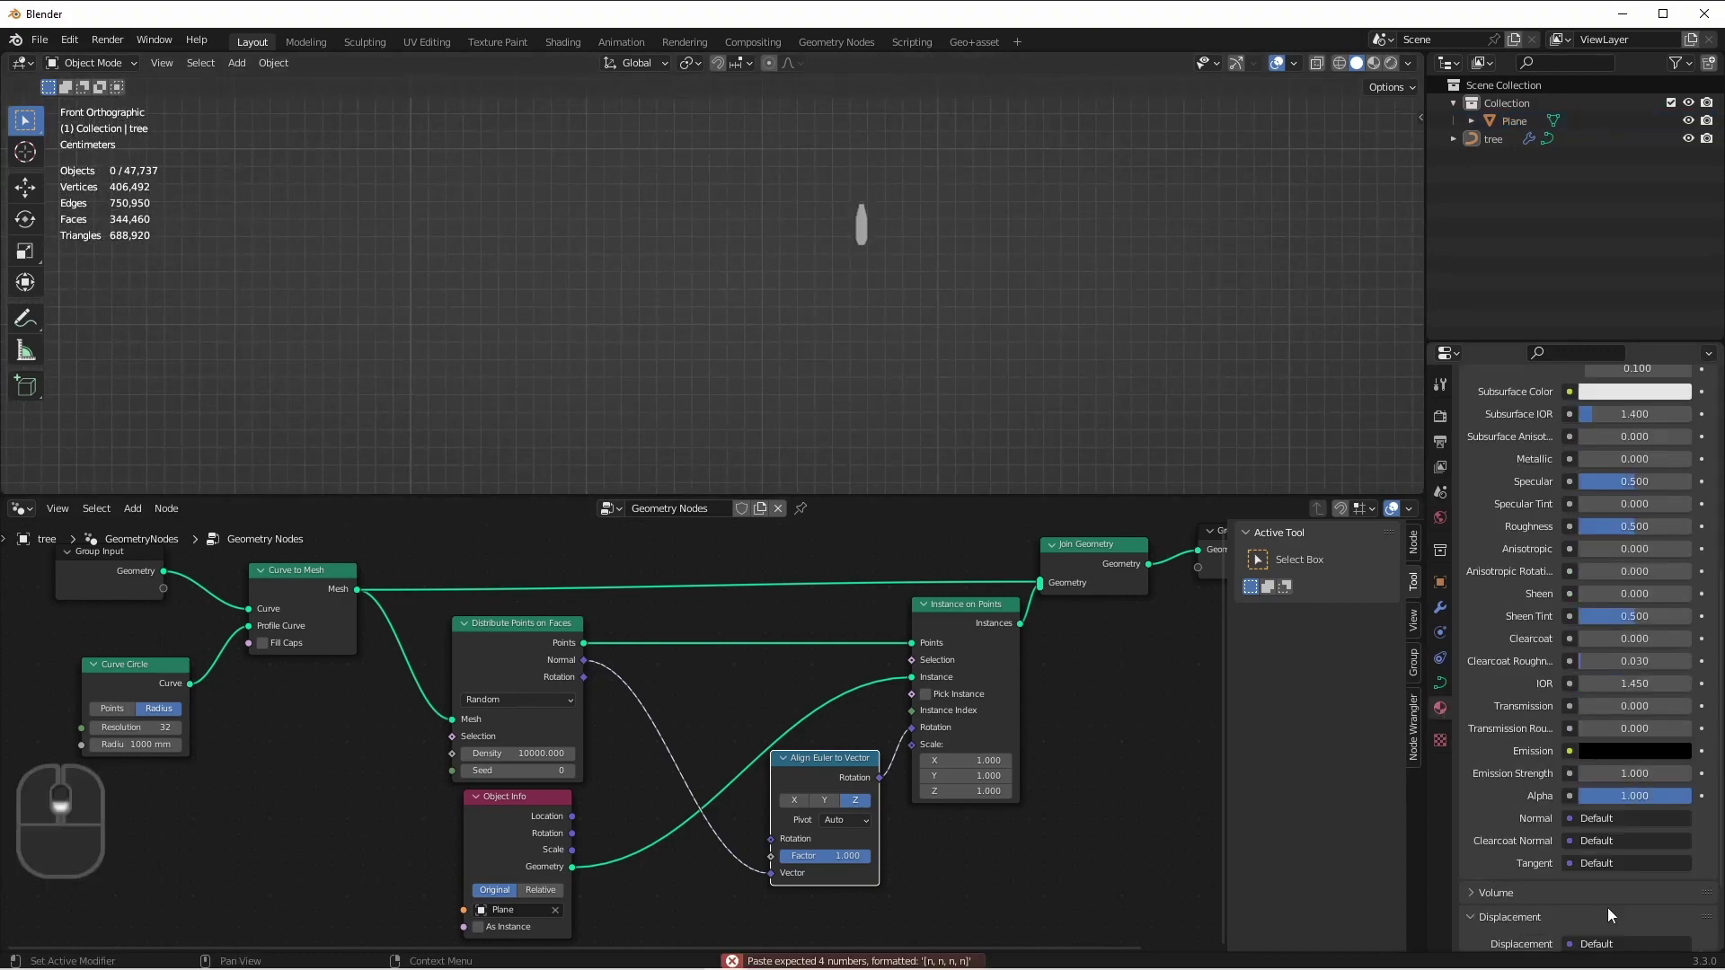
{"action": "scroll", "coordinate": [1610, 880], "scroll_direction": "down", "scroll_amount": 5}
{"action": "key", "text": "ctrl+v"}
Assign the existing green Material to the needle plane
{"action": "left_click", "coordinate": [860, 225]}
{"action": "left_click", "coordinate": [1471, 491]}
{"action": "left_click", "coordinate": [1519, 515]}
{"action": "scroll", "coordinate": [1096, 256], "scroll_direction": "down", "scroll_amount": 10}
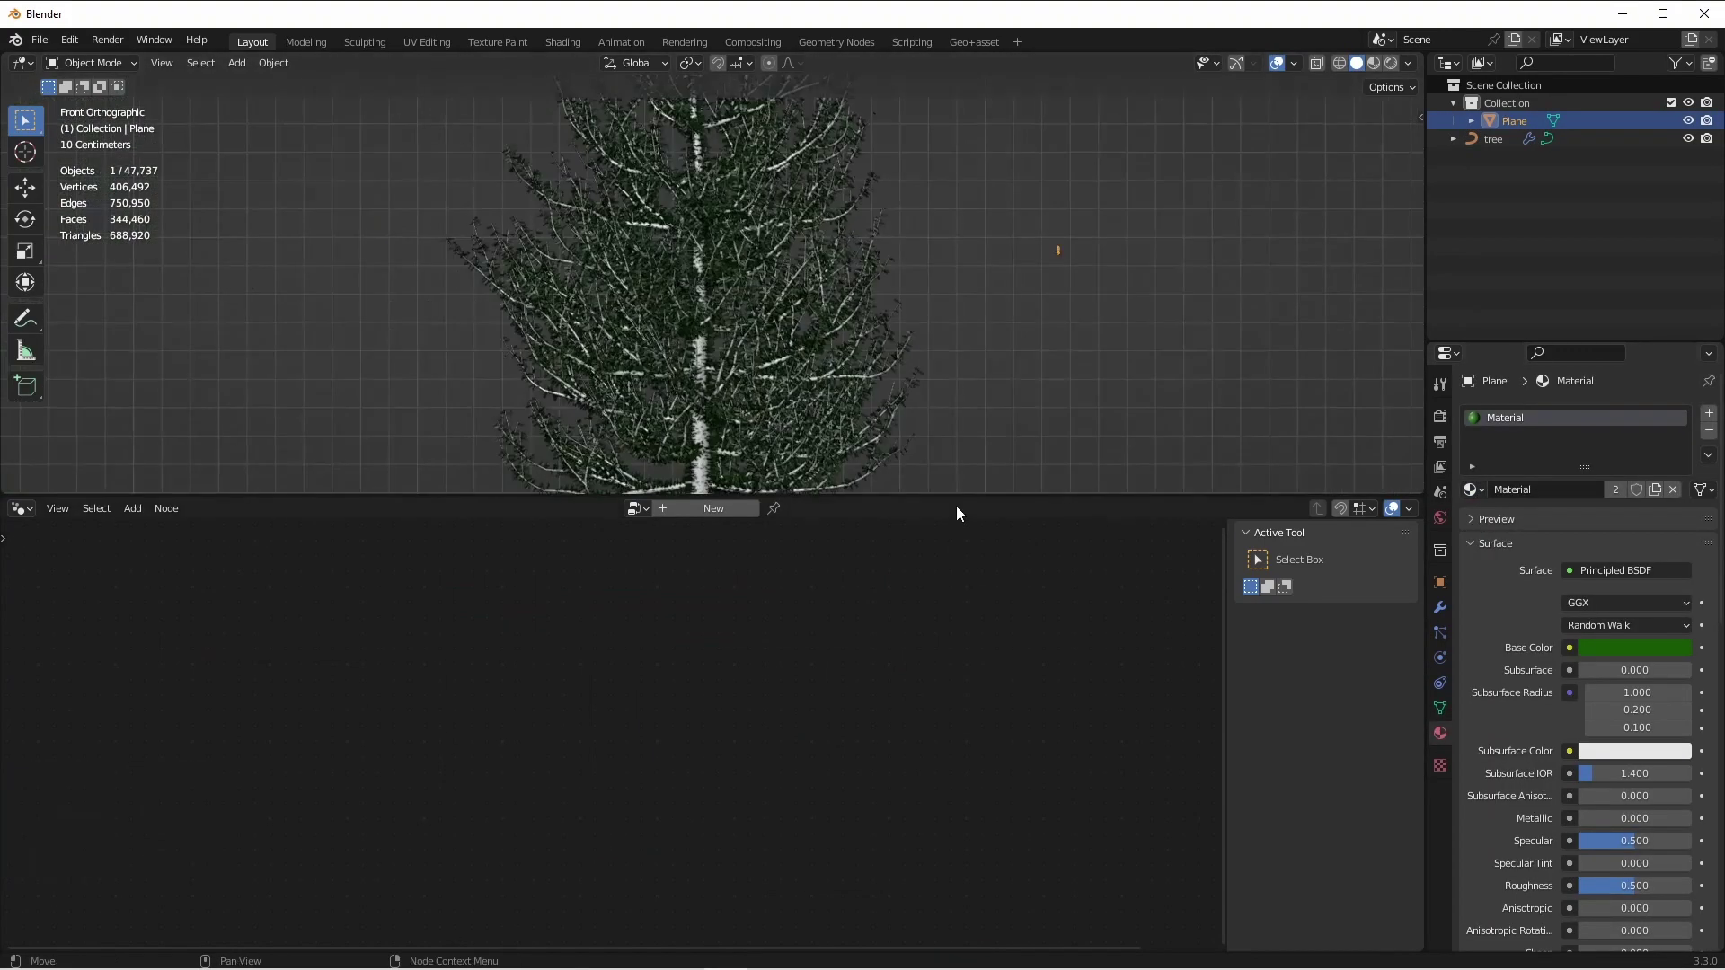
Enlarge the 3D viewport and examine the needle coverage on the branches and the base of the trunk
{"action": "left_click_drag", "start_coordinate": [958, 495], "coordinate": [957, 690]}
{"action": "scroll", "coordinate": [1028, 381], "scroll_direction": "up", "scroll_amount": 4}
{"action": "scroll", "coordinate": [1006, 422], "scroll_direction": "down", "scroll_amount": 3}
{"action": "scroll", "coordinate": [812, 489], "scroll_direction": "up", "scroll_amount": 3}
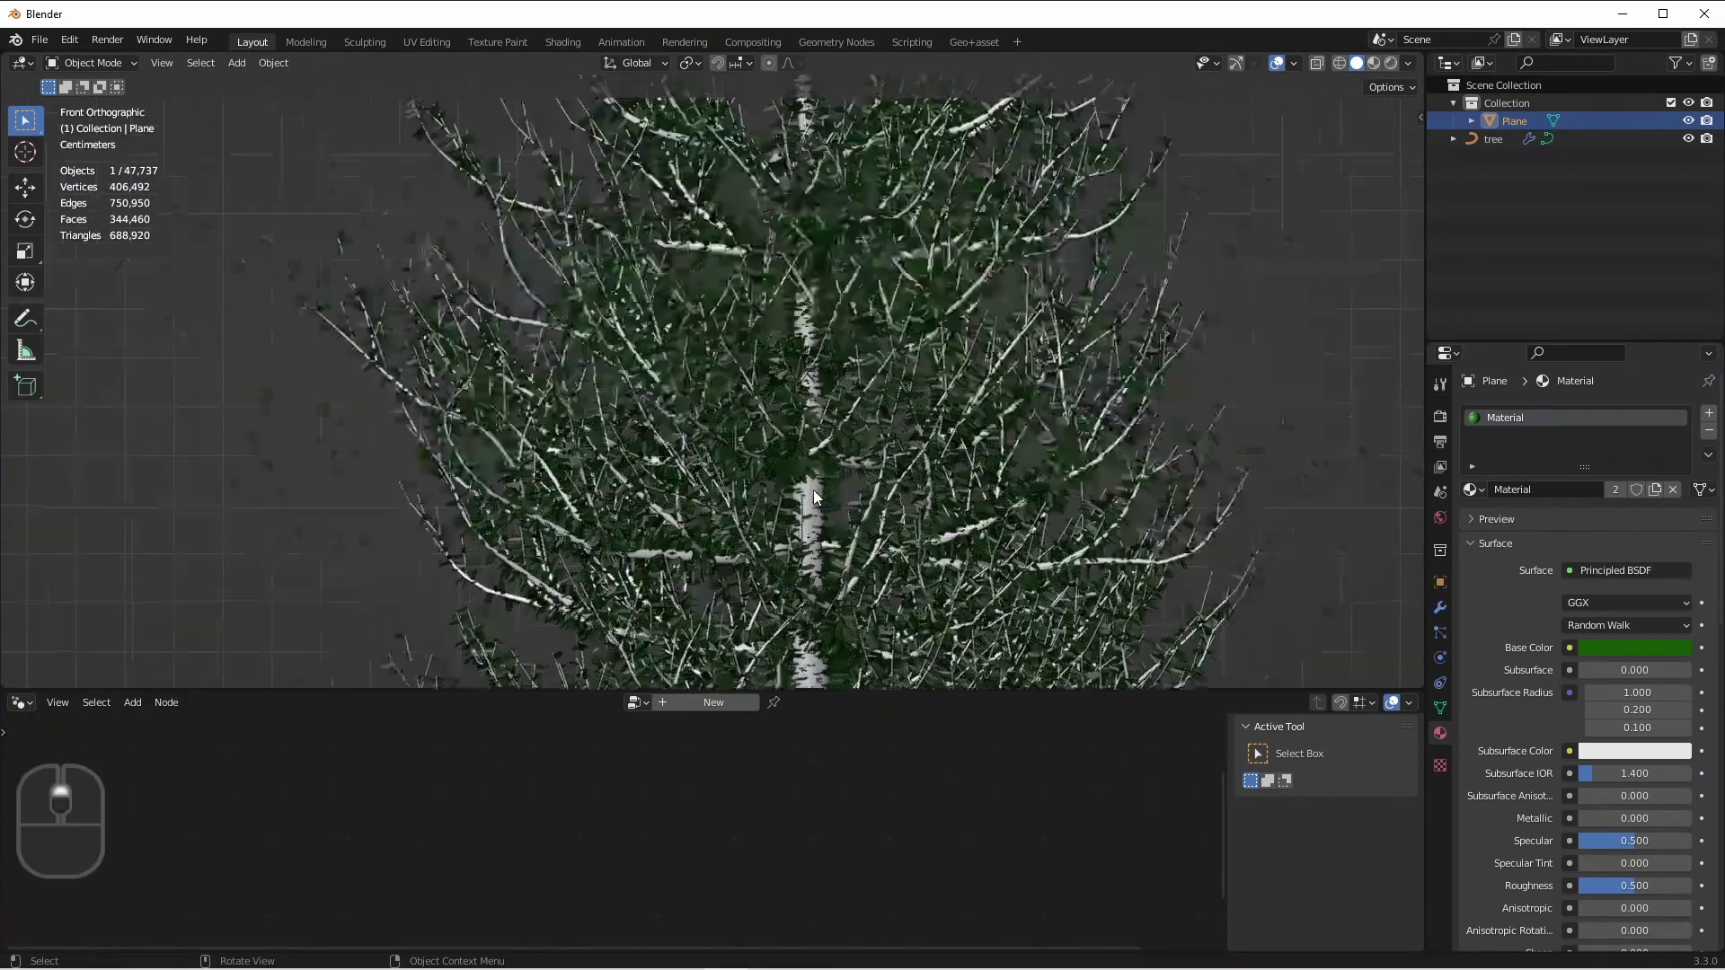
{"action": "scroll", "coordinate": [813, 488], "scroll_direction": "down", "scroll_amount": 4}
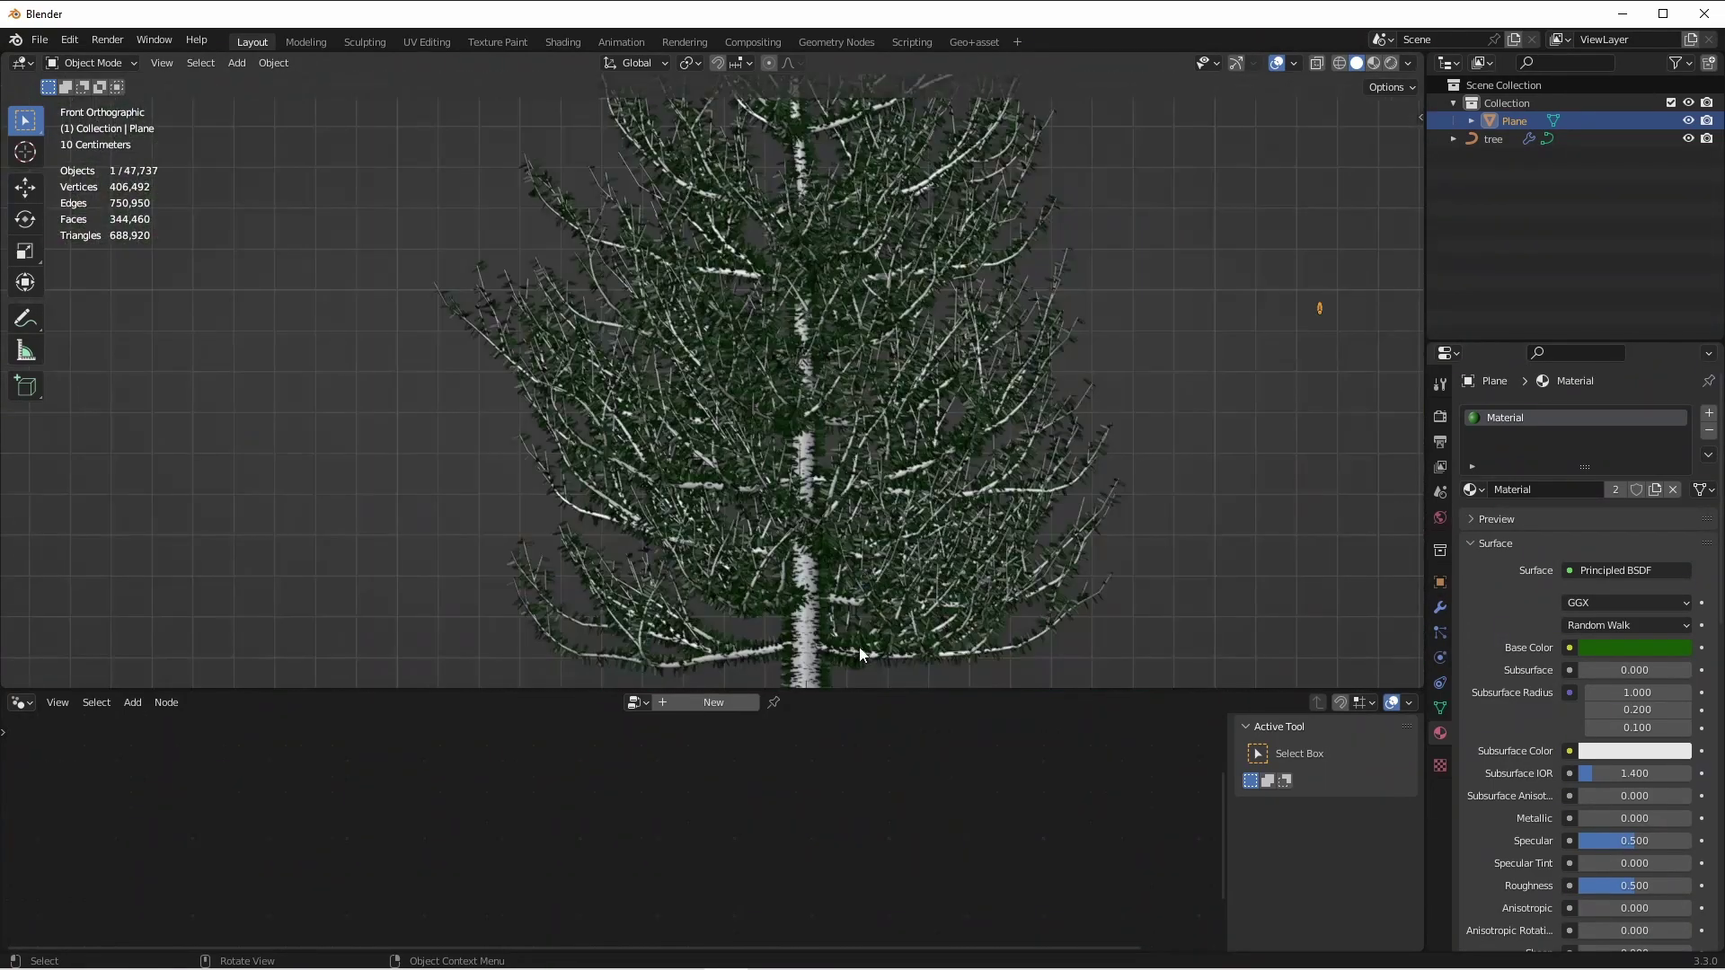
{"action": "middle_click_drag", "start_coordinate": [859, 647], "coordinate": [847, 431], "text": "shift"}
{"action": "scroll", "coordinate": [844, 578], "scroll_direction": "up", "scroll_amount": 6}
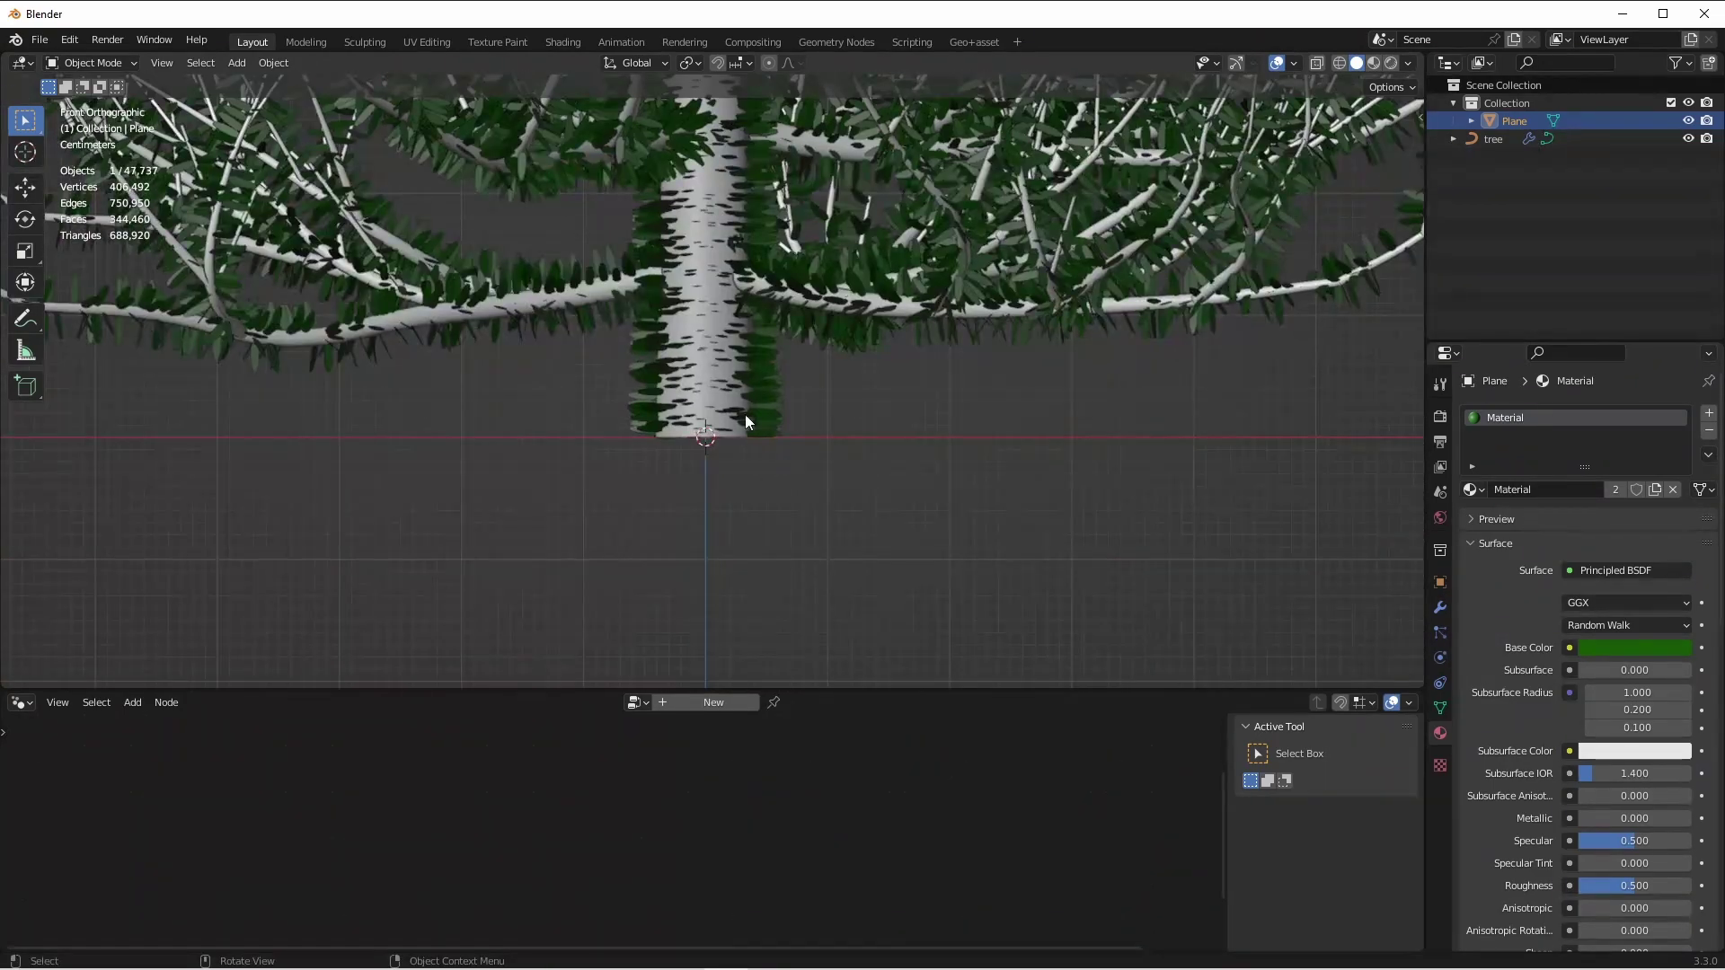
{"action": "scroll", "coordinate": [755, 374], "scroll_direction": "down", "scroll_amount": 5}
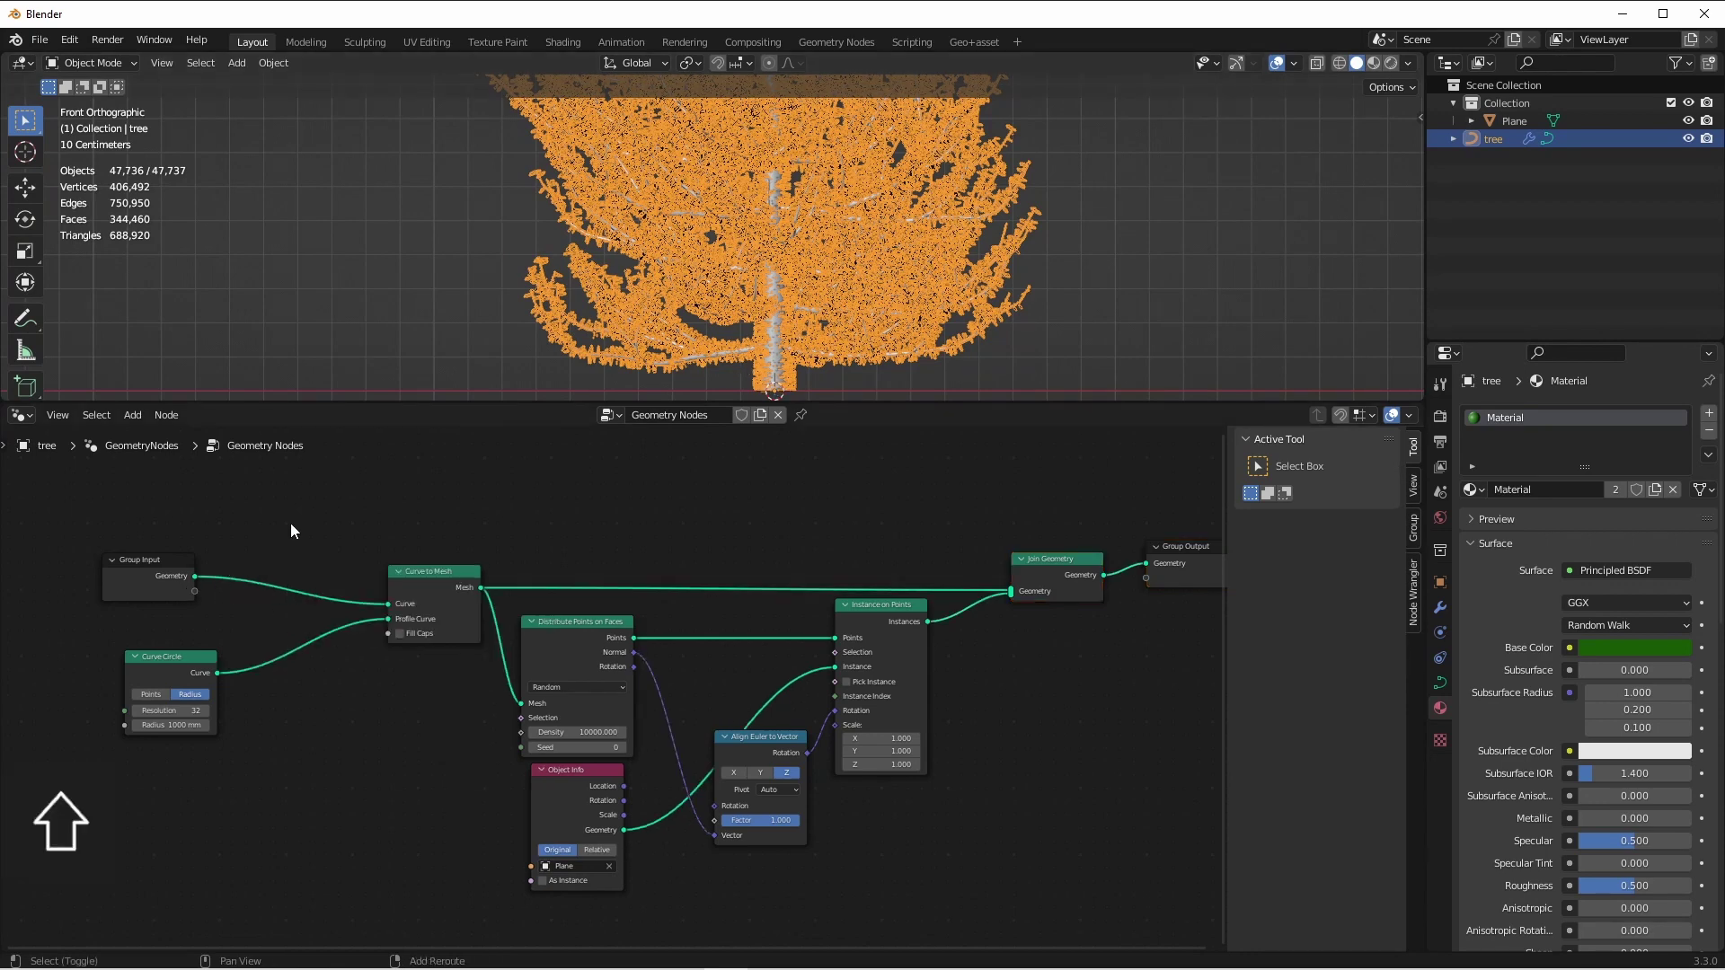
Insert a Capture Attribute node between Group Input and Curve to Mesh, and set its domain to Spline
{"action": "key", "text": "shift+a"}
{"action": "mouse_move", "coordinate": [289, 523]}
{"action": "left_click", "coordinate": [377, 539]}
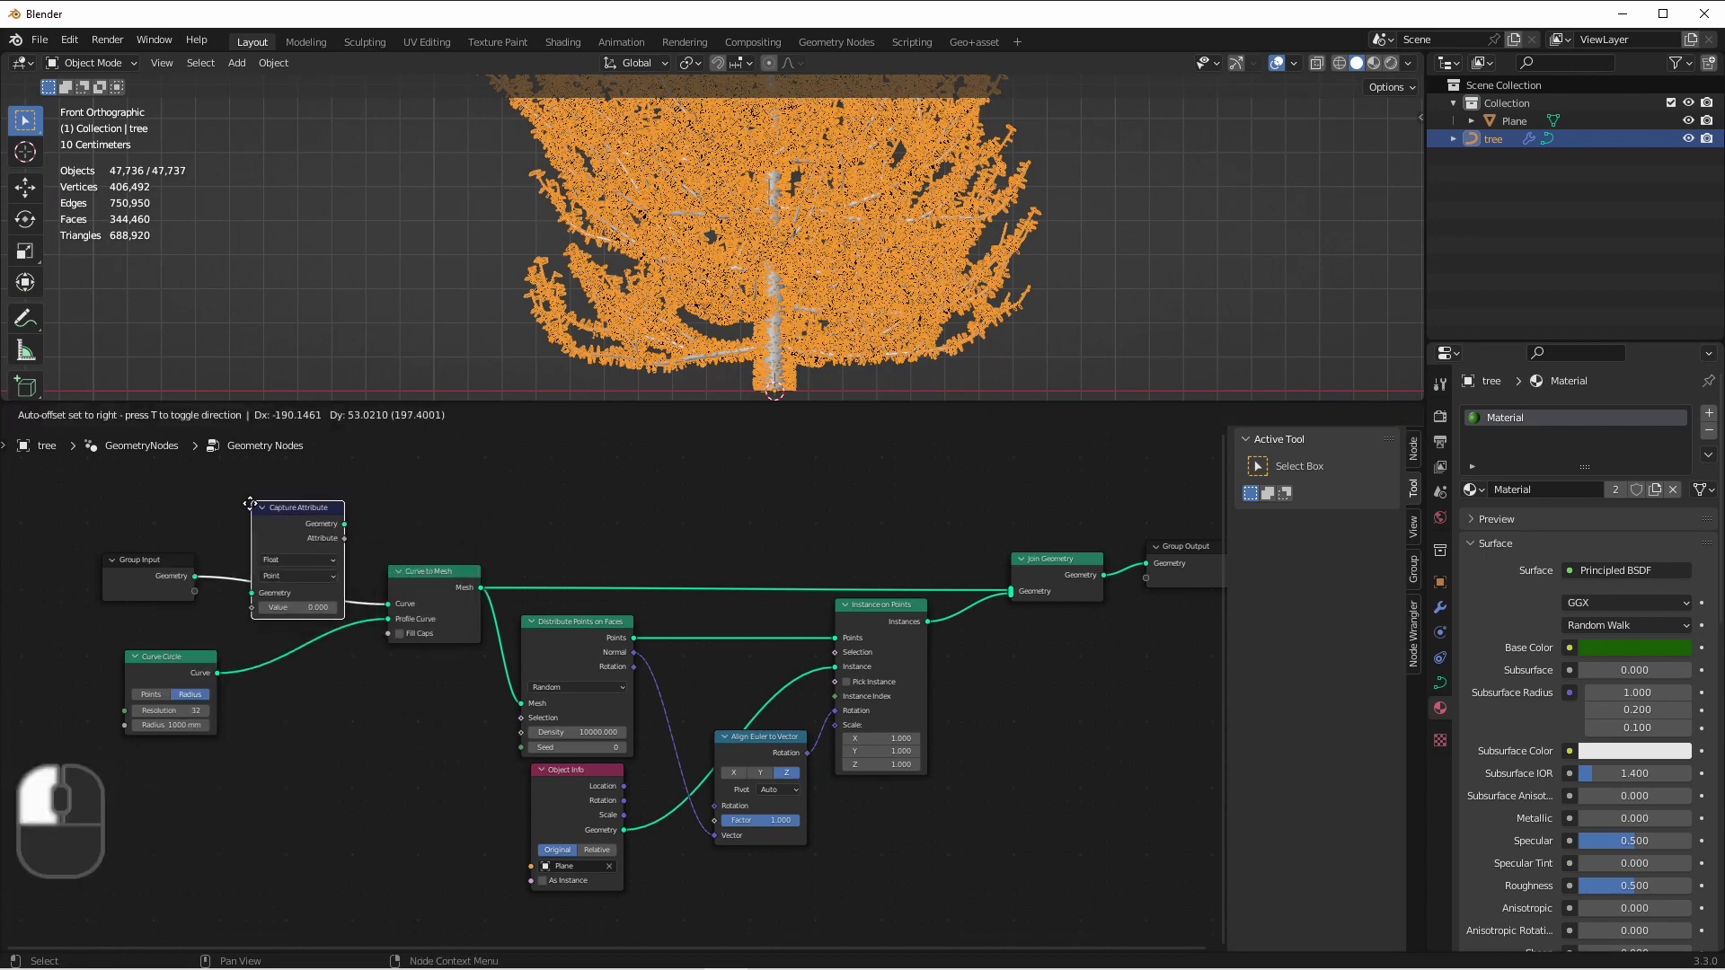
{"action": "left_click", "coordinate": [248, 593]}
{"action": "left_click", "coordinate": [315, 580]}
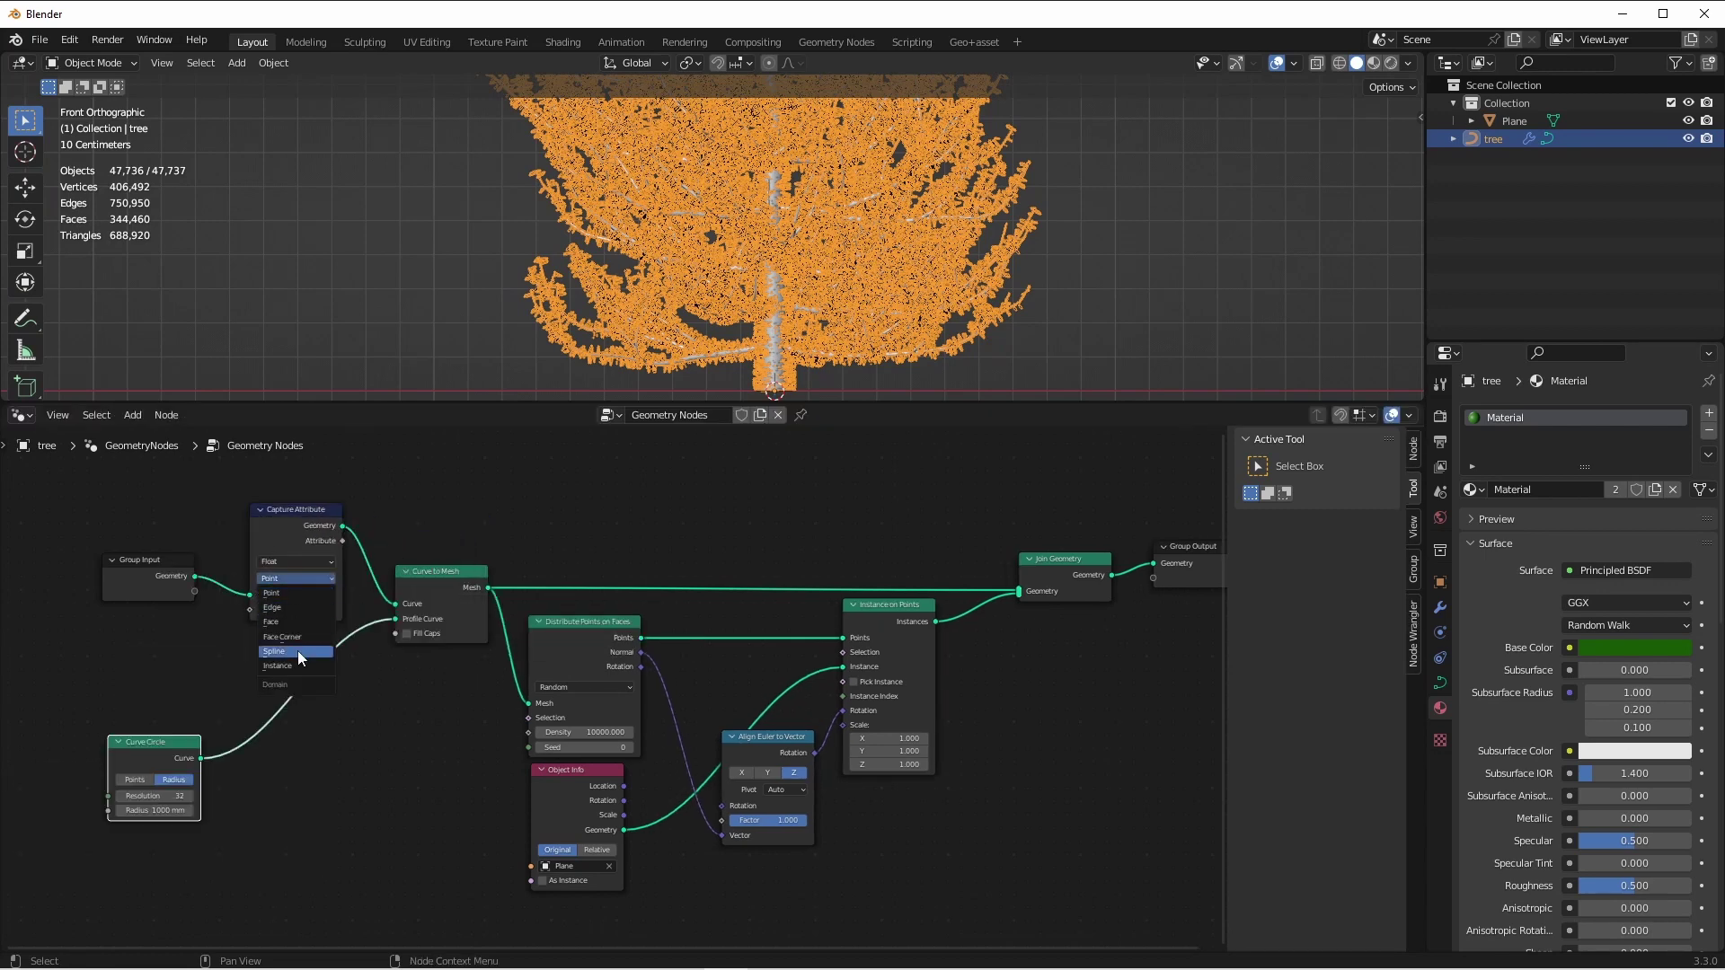
{"action": "left_click", "coordinate": [298, 650]}
Add an Index node, set Capture Attribute to Integer, and connect Index to its Value
{"action": "key", "text": "shift+a"}
{"action": "mouse_move", "coordinate": [153, 643]}
{"action": "mouse_move", "coordinate": [121, 692]}
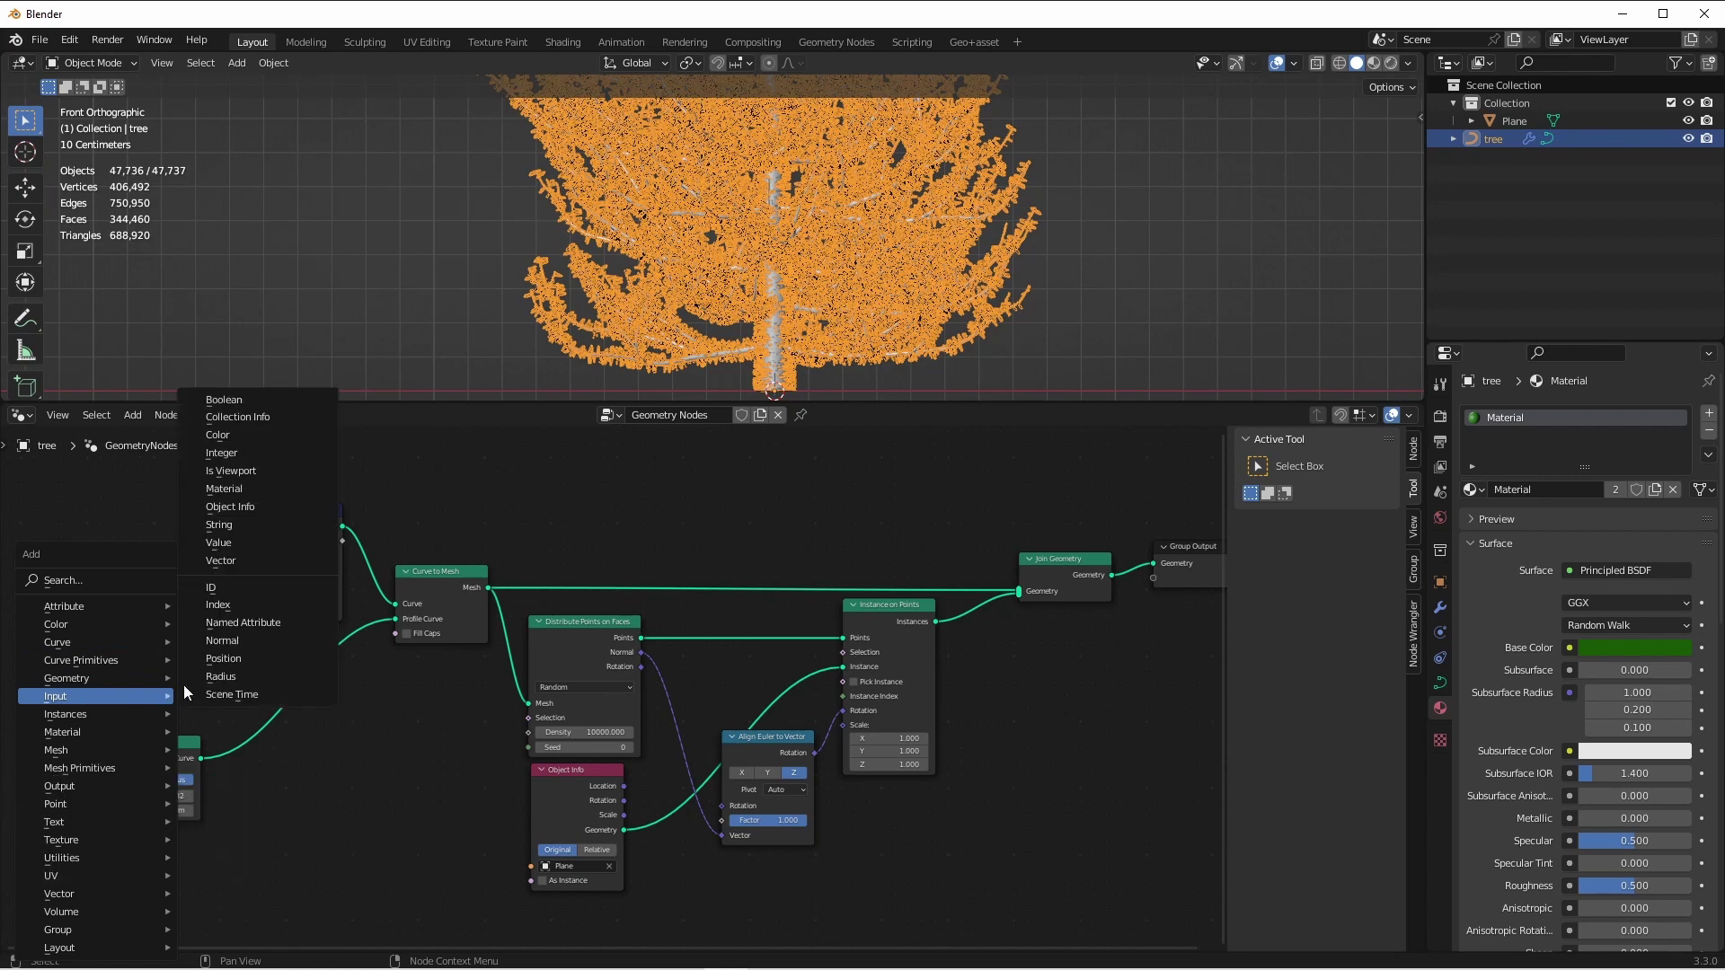
{"action": "left_click", "coordinate": [248, 611]}
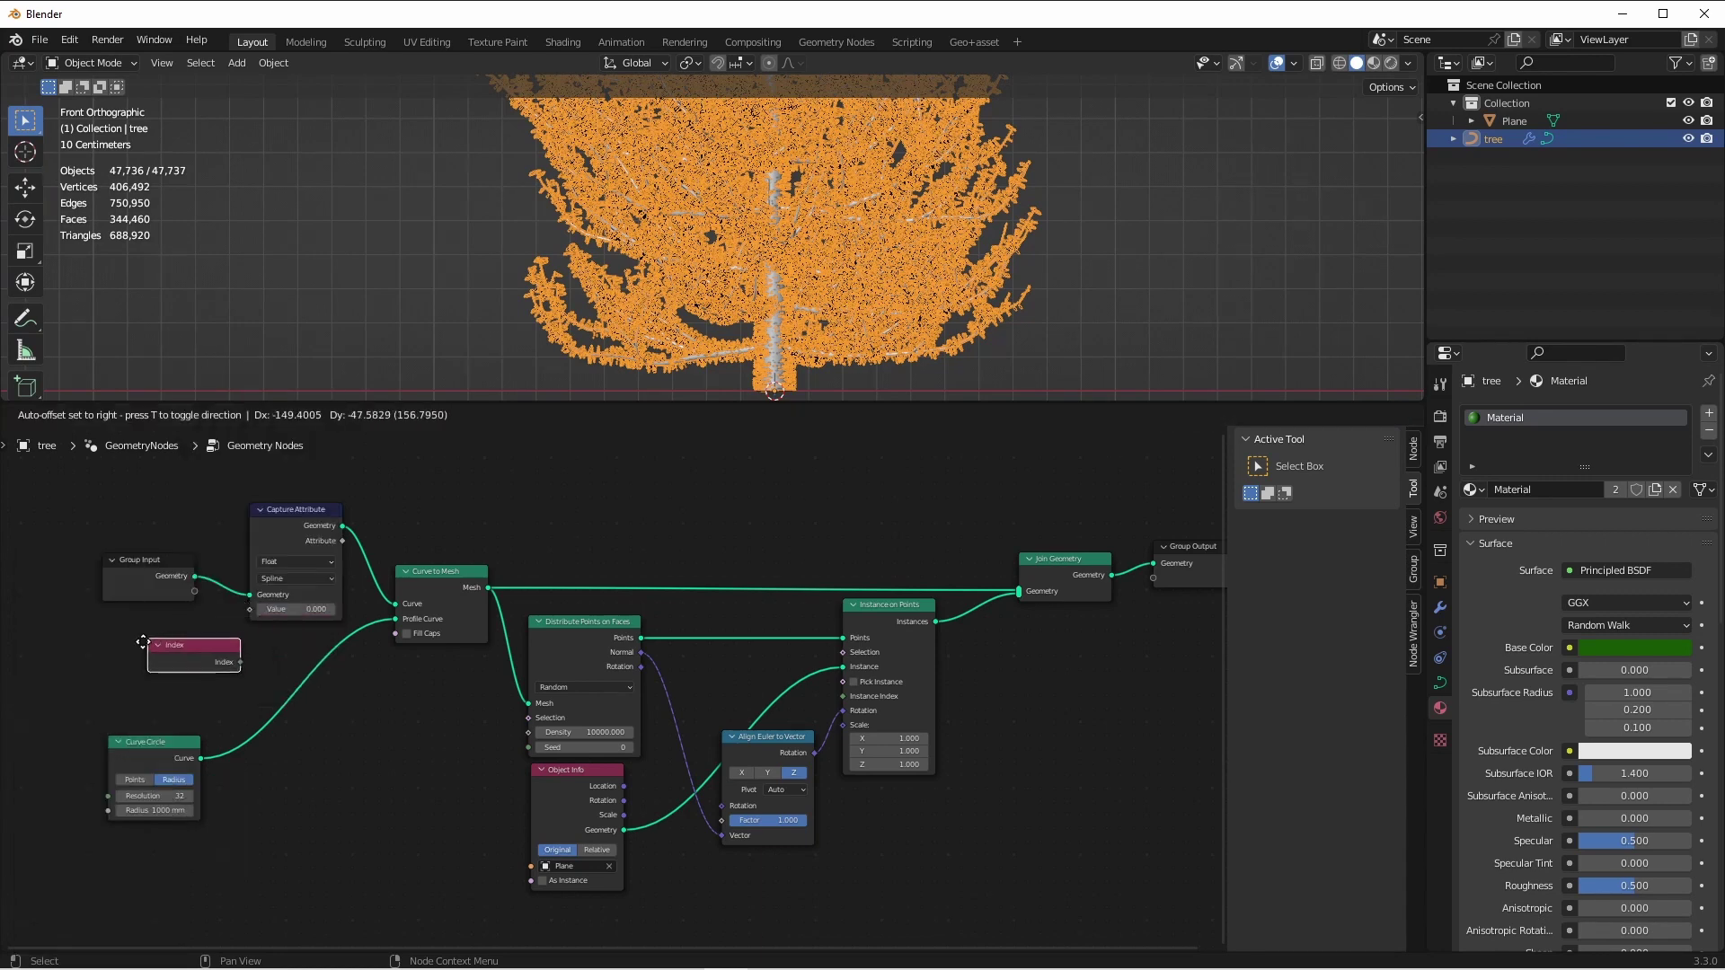
{"action": "left_click", "coordinate": [231, 672]}
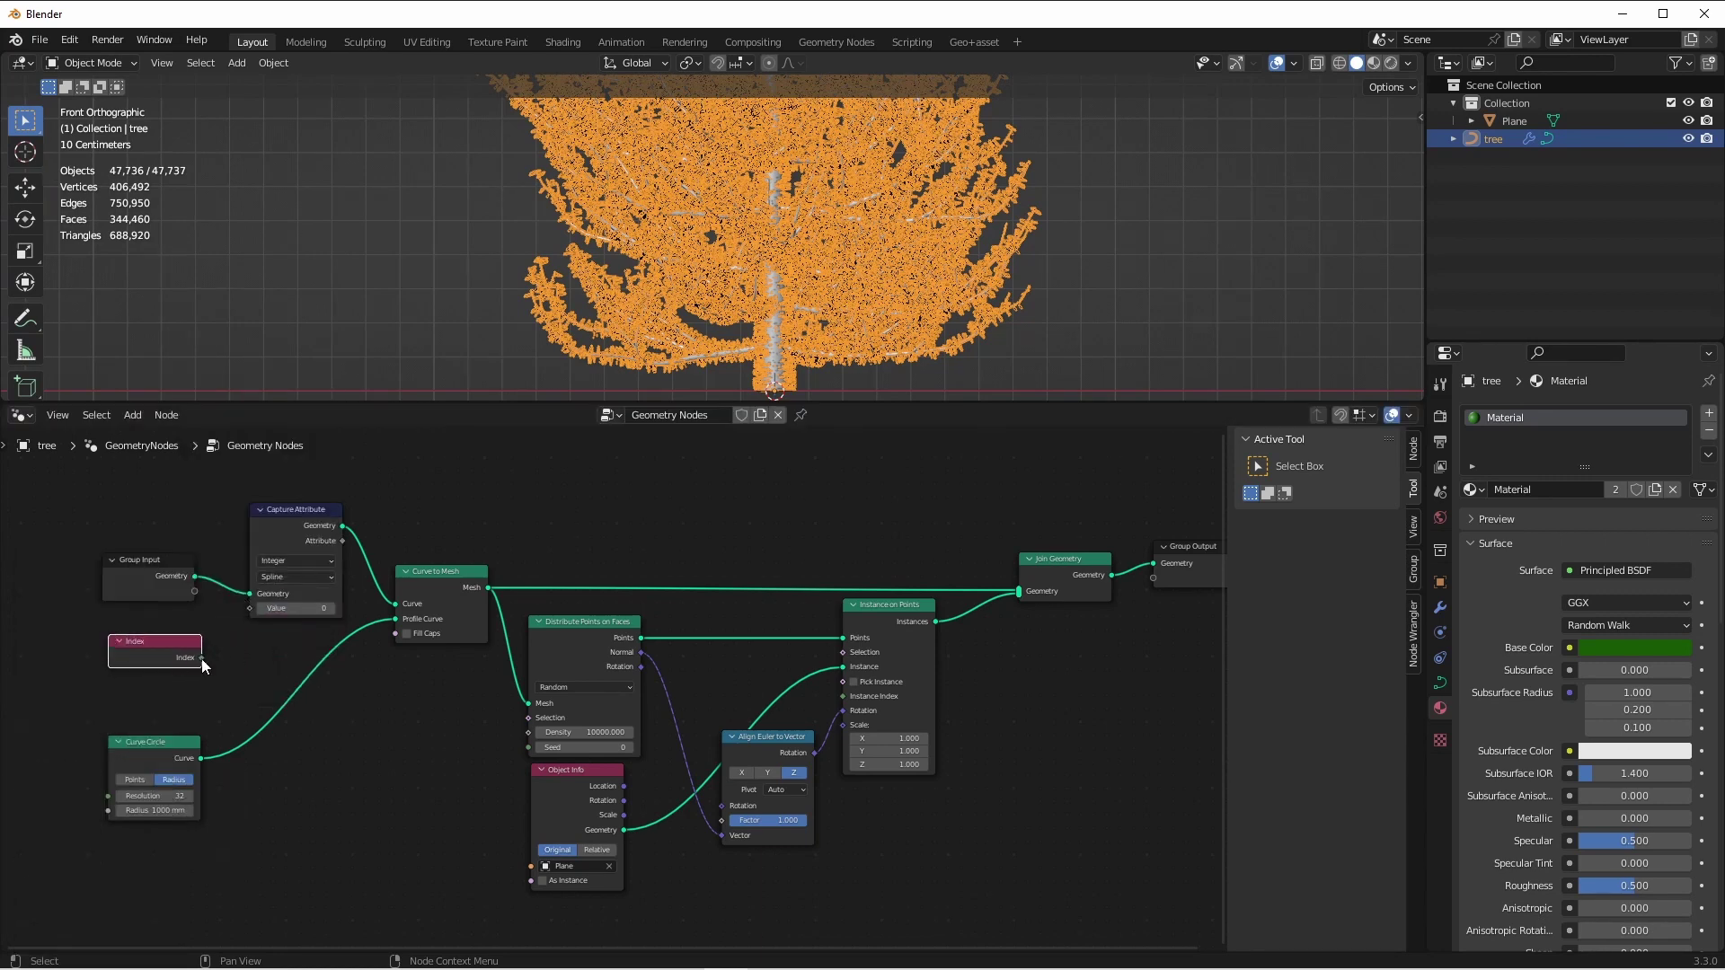
{"action": "left_click_drag", "start_coordinate": [201, 657], "coordinate": [253, 607]}
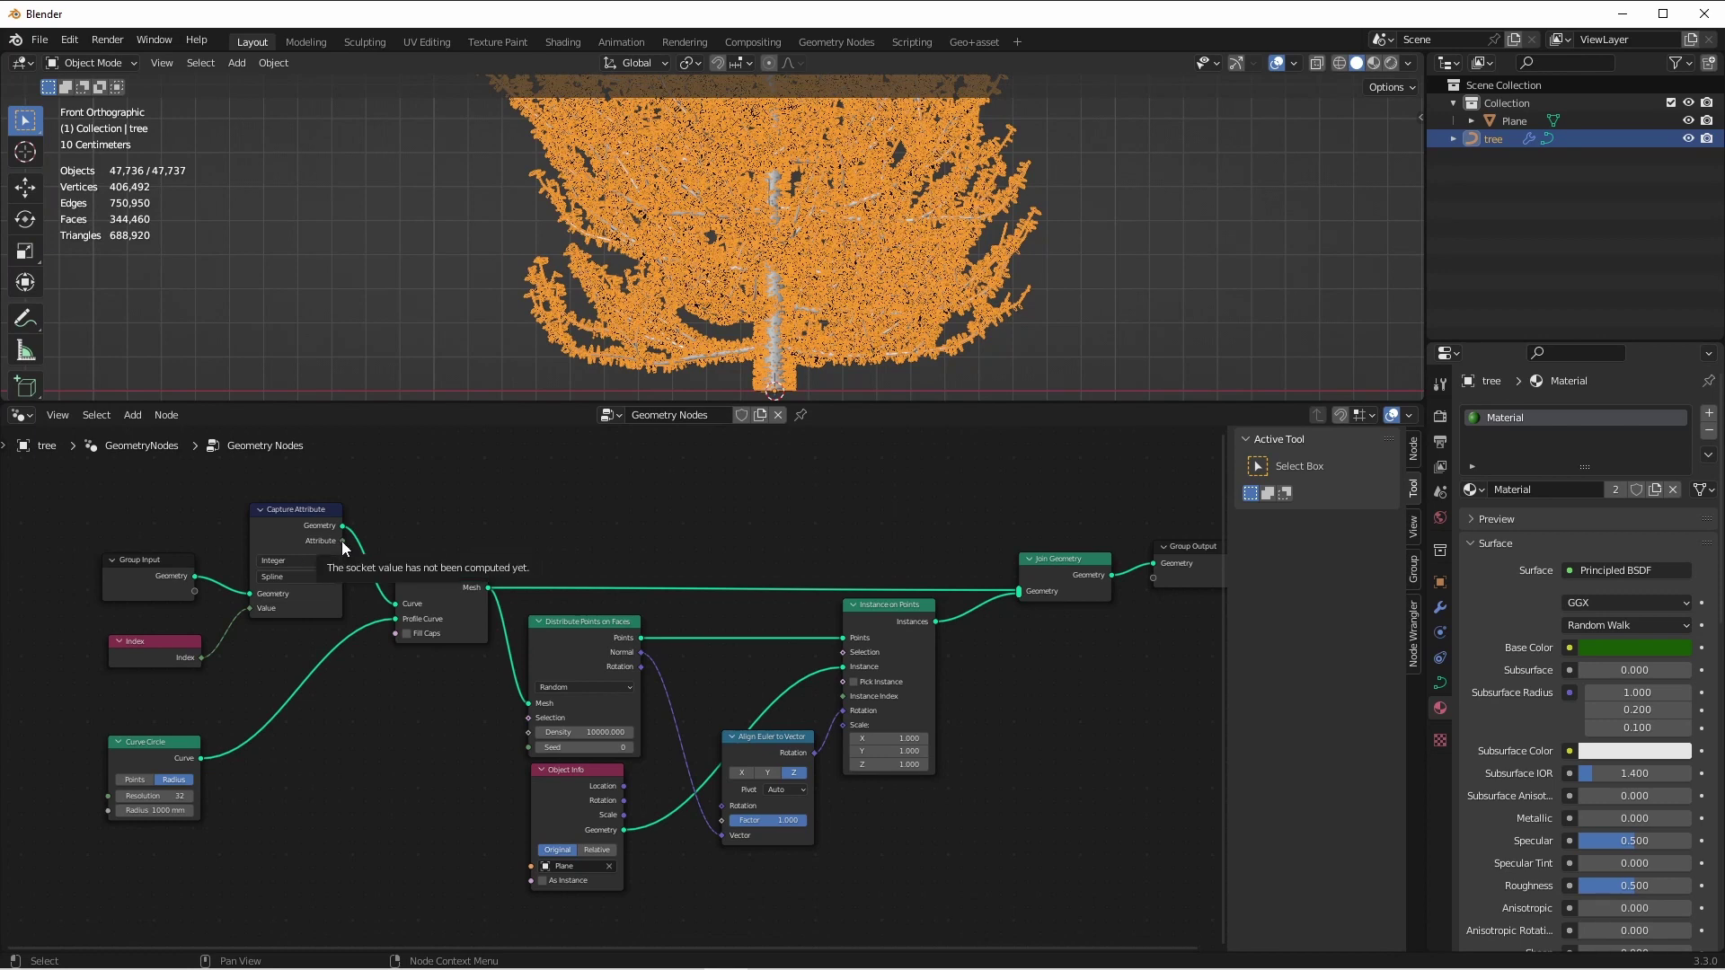
Compare the captured Attribute with a Not Equal node and connect its Result to the Selection of Distribute Points on Faces
{"action": "left_click_drag", "start_coordinate": [342, 541], "coordinate": [622, 537]}
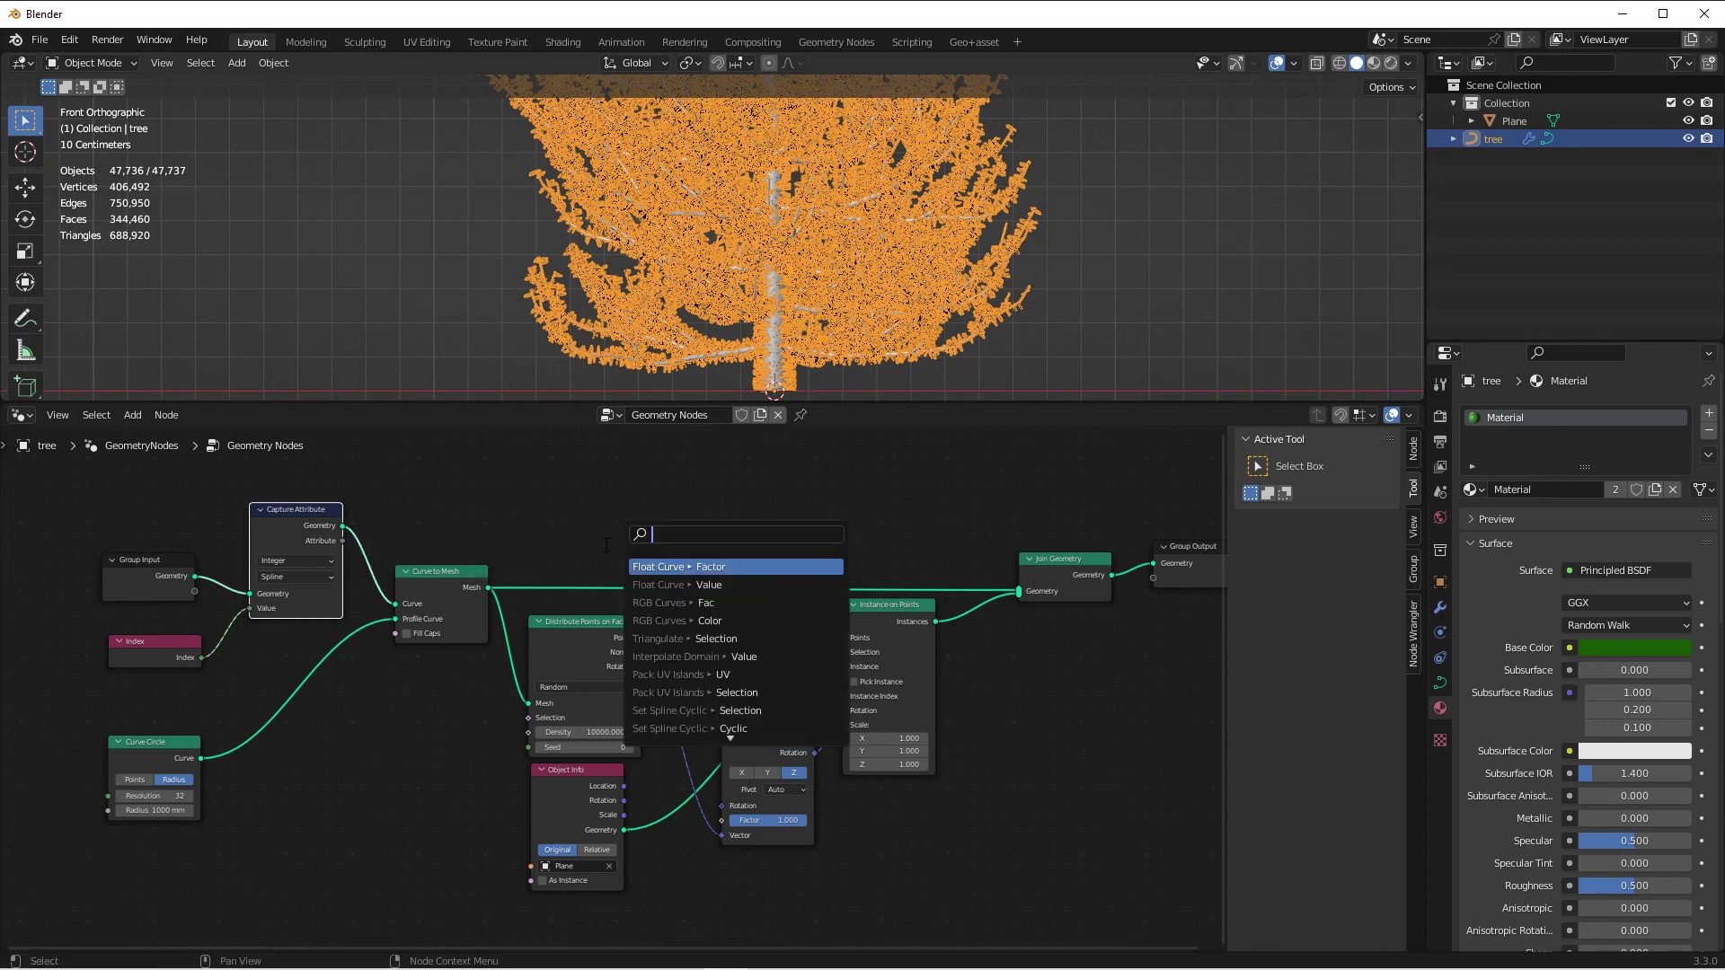
{"action": "type", "text": "not equal"}
{"action": "key", "text": "Return"}
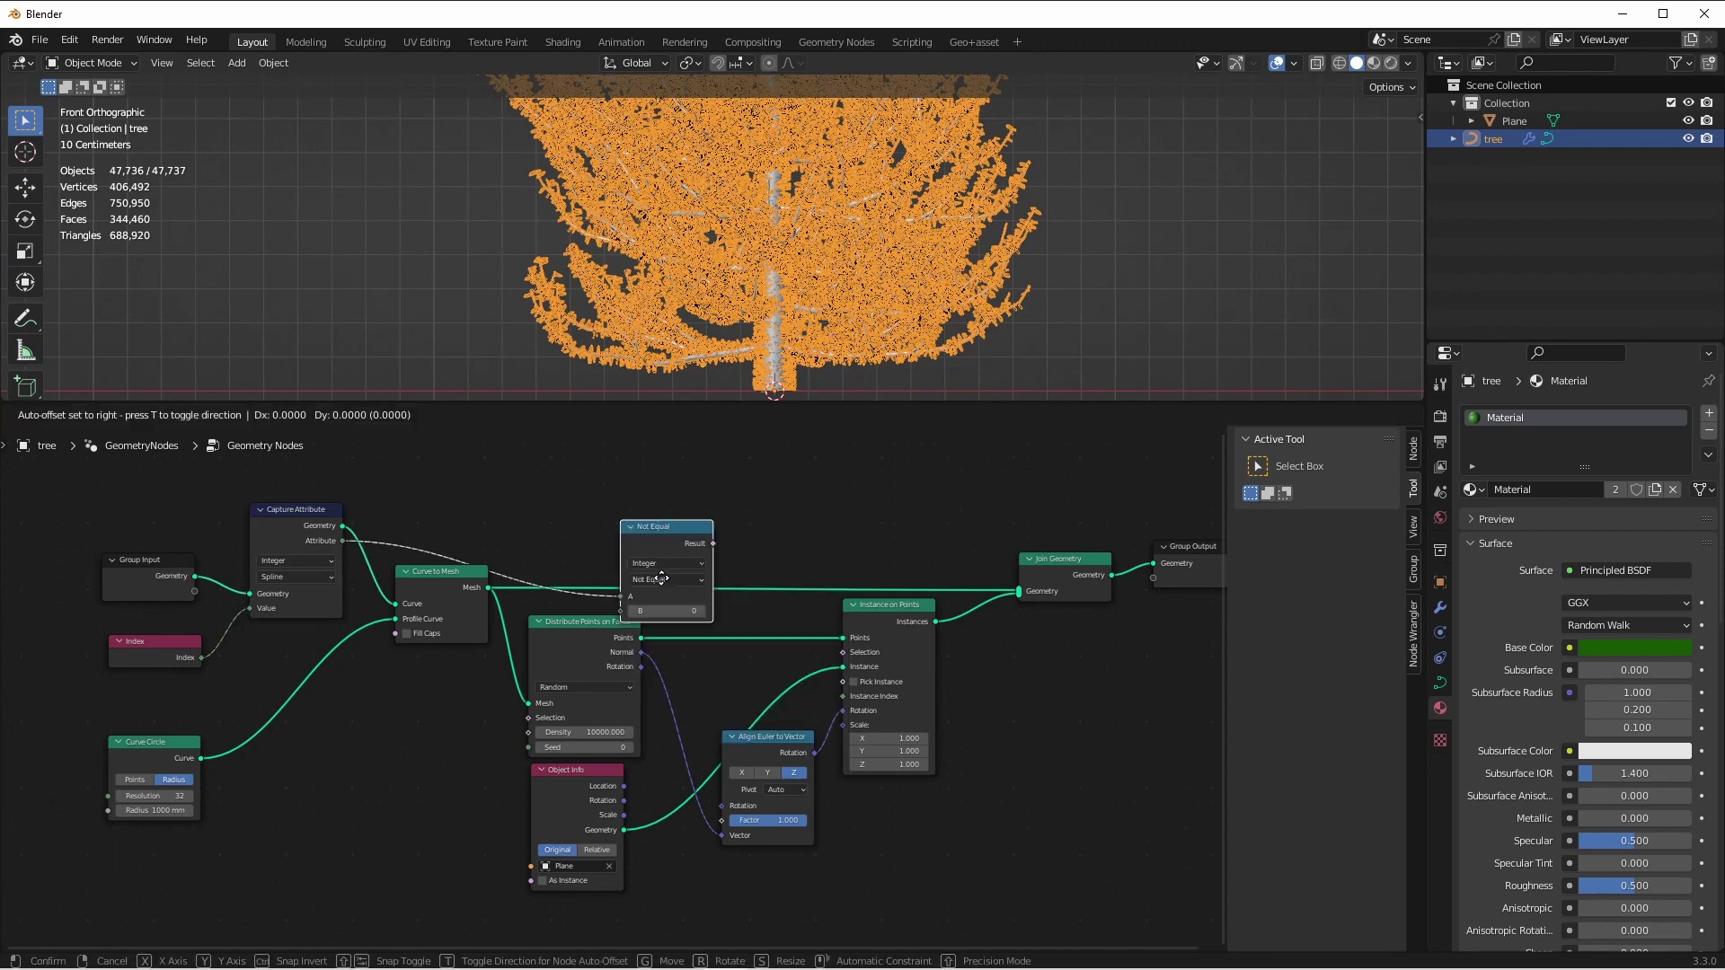
{"action": "left_click", "coordinate": [653, 530]}
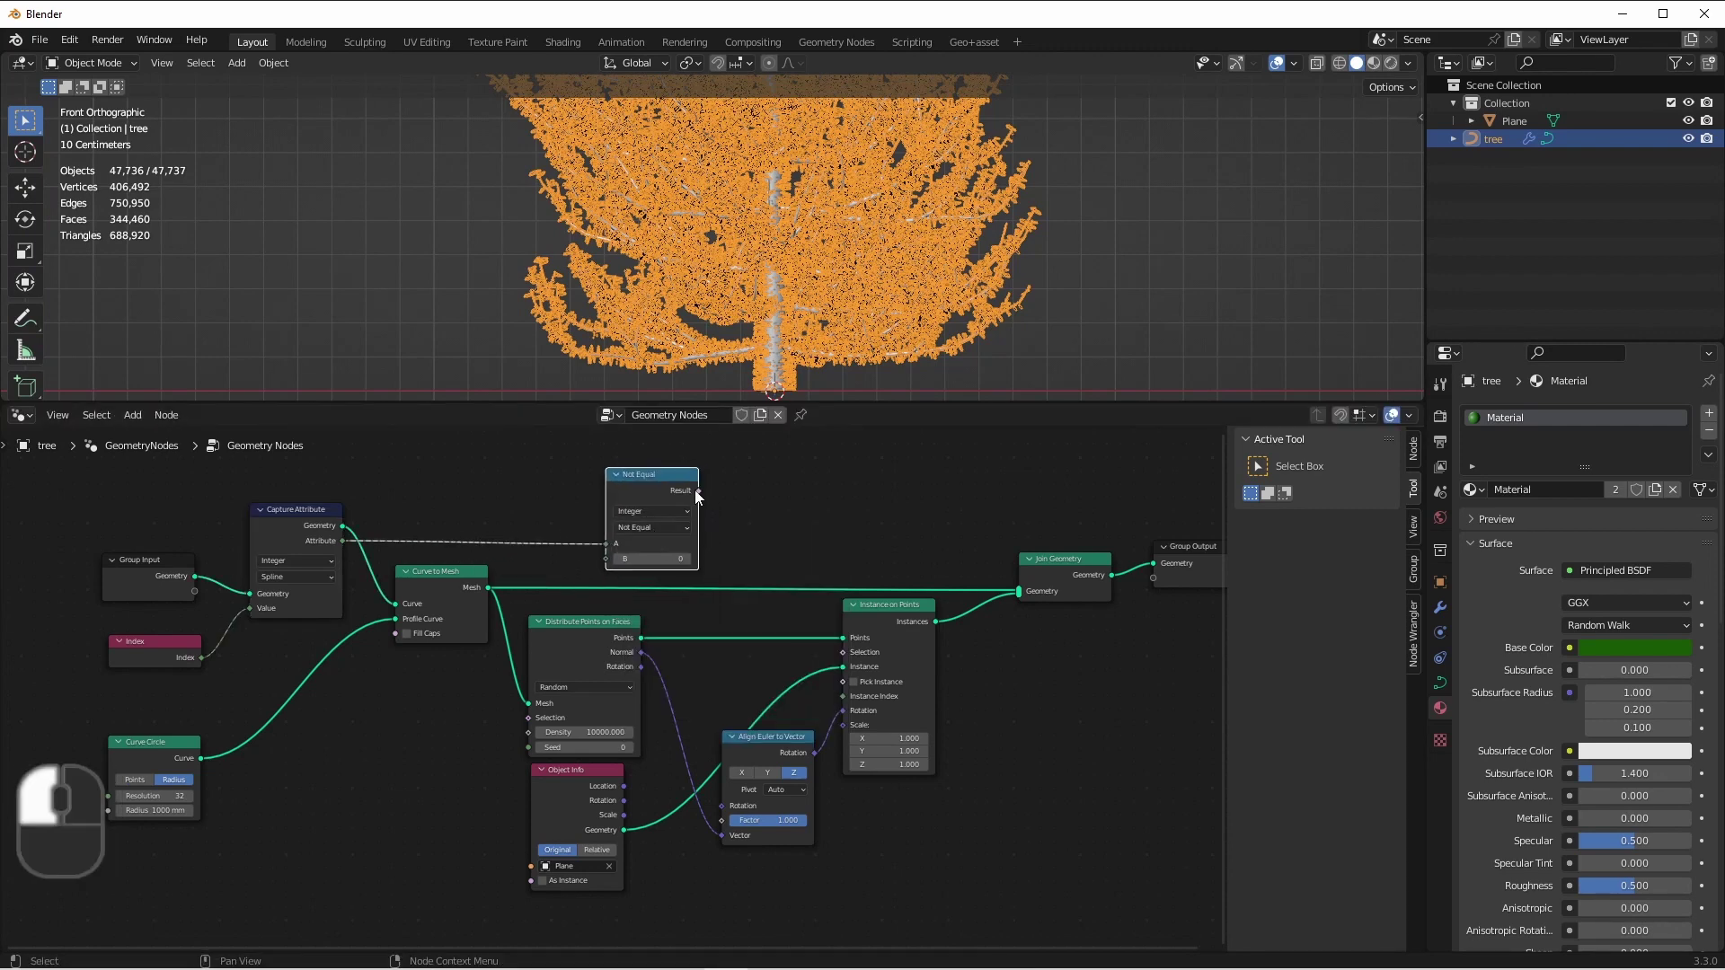
{"action": "left_click_drag", "start_coordinate": [699, 491], "coordinate": [528, 719]}
{"action": "key", "text": "g"}
{"action": "left_click", "coordinate": [437, 468]}
{"action": "scroll", "coordinate": [851, 362], "scroll_direction": "up", "scroll_amount": 2}
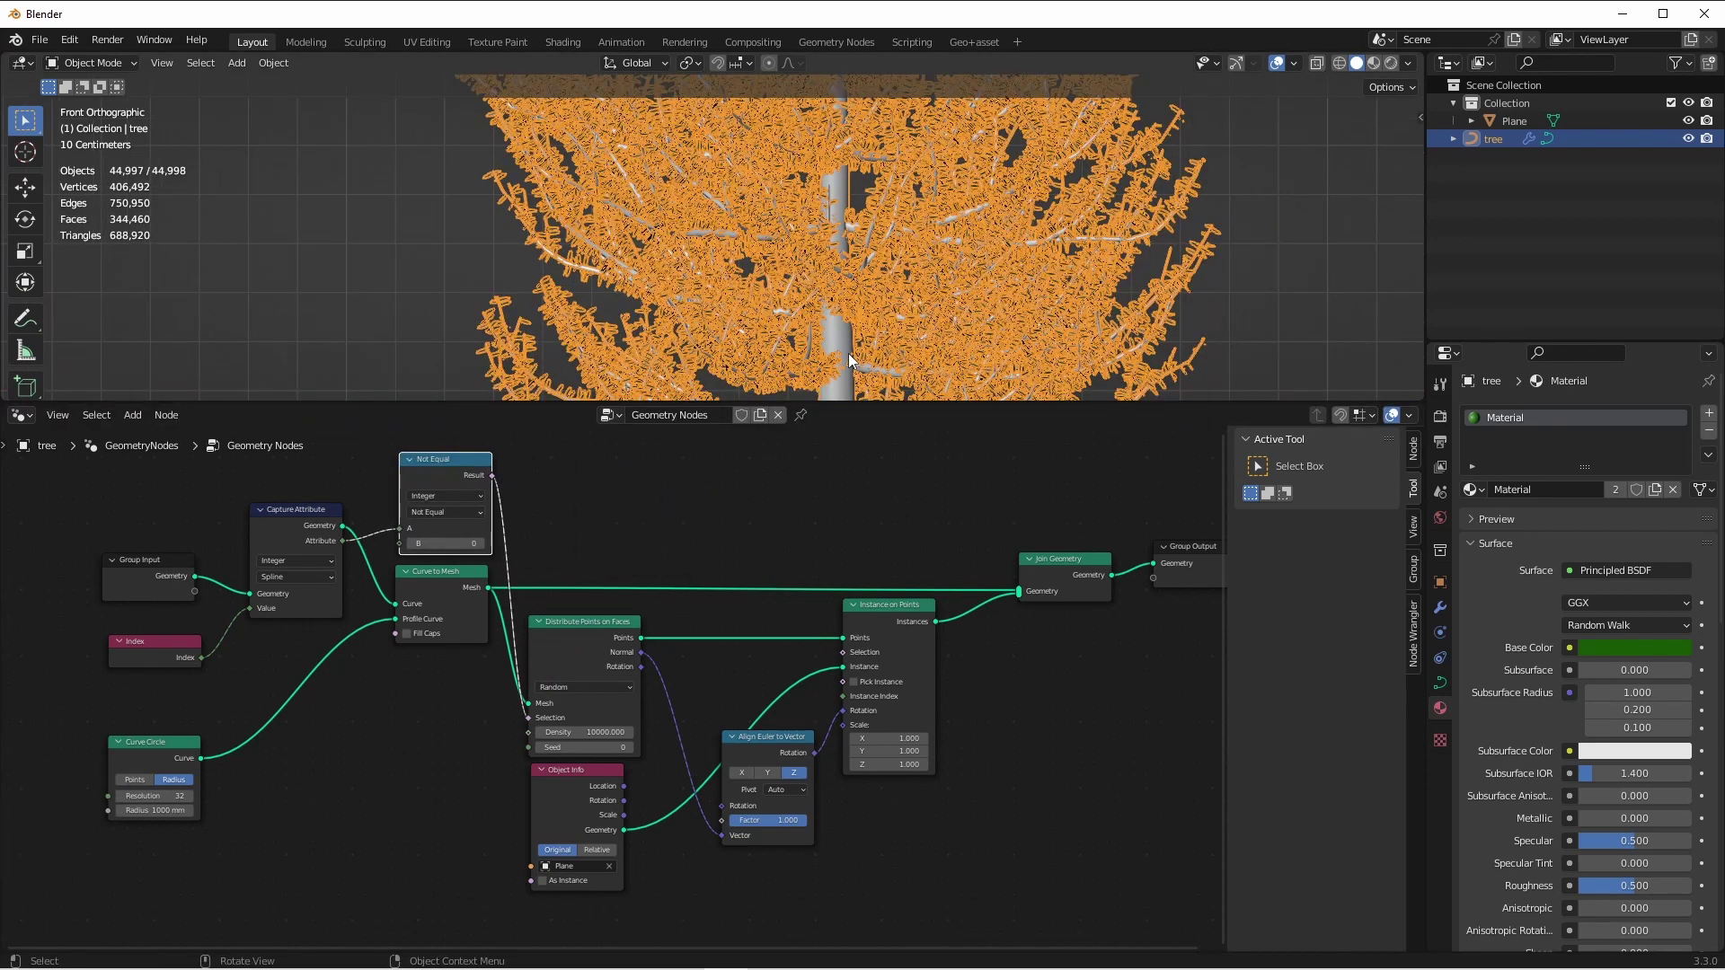
{"action": "scroll", "coordinate": [848, 301], "scroll_direction": "down", "scroll_amount": 4}
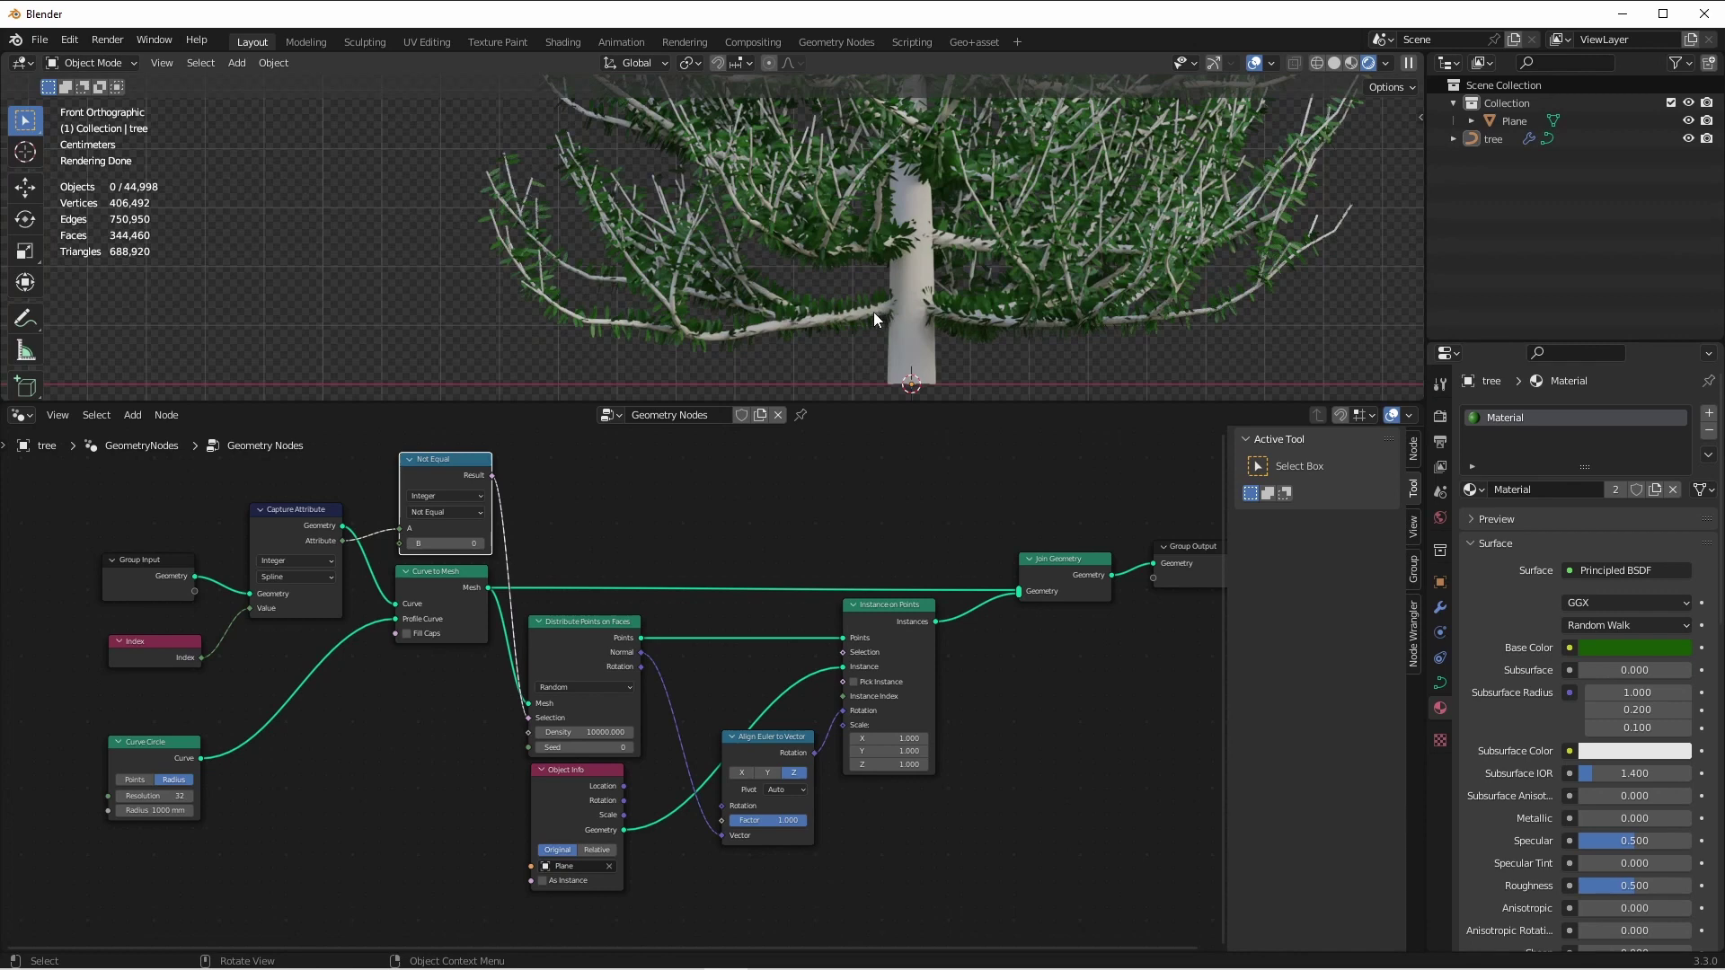
Shift the Not Equal node aside and insert a duplicate of the Capture Attribute node between the original and Curve to Mesh
{"action": "middle_click_drag", "start_coordinate": [548, 616], "coordinate": [411, 607]}
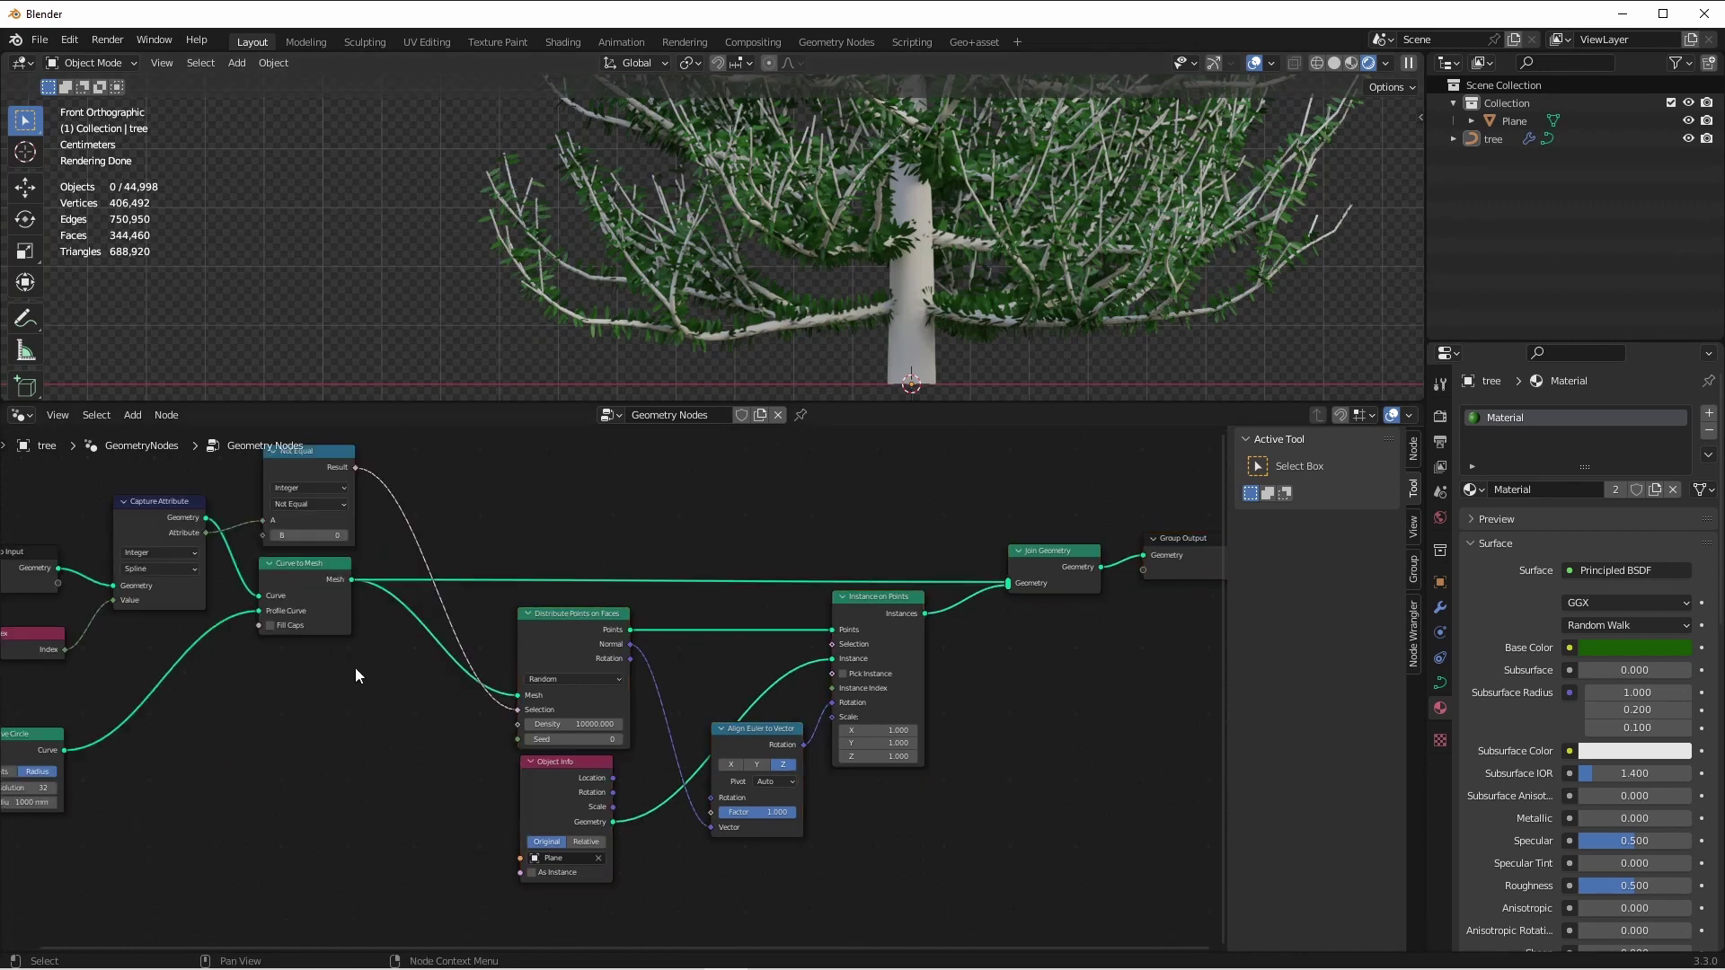
{"action": "left_click_drag", "start_coordinate": [263, 471], "coordinate": [375, 471]}
{"action": "key", "text": "shift+d"}
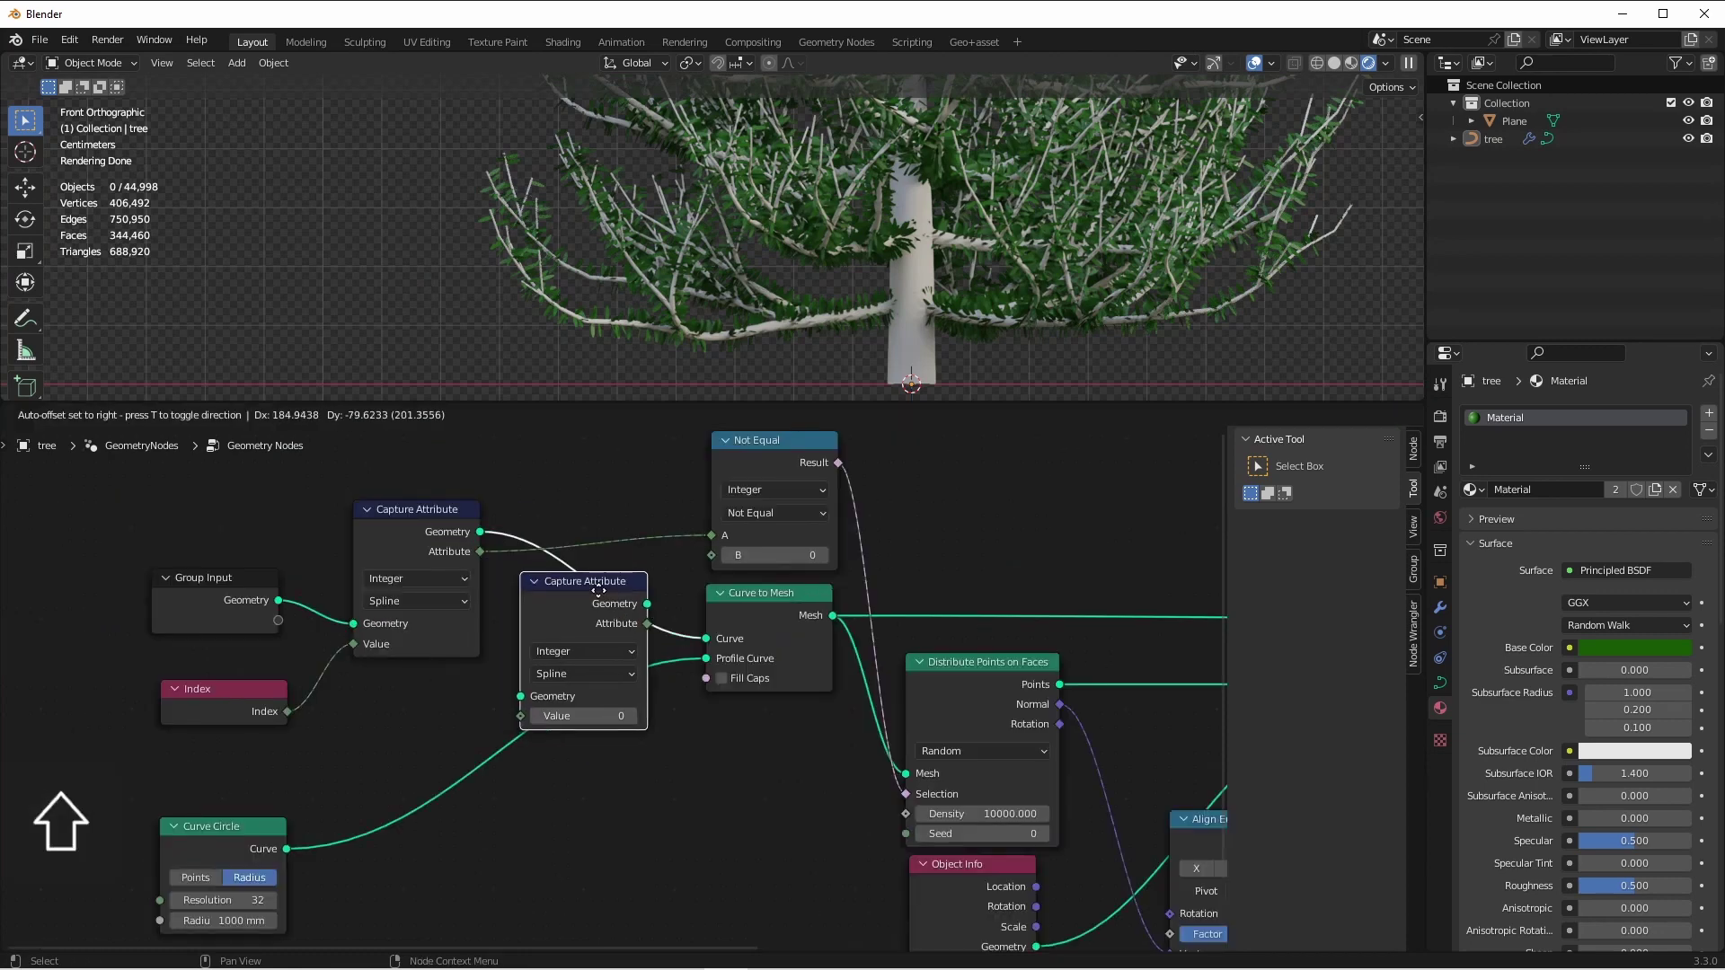
{"action": "left_click", "coordinate": [606, 582]}
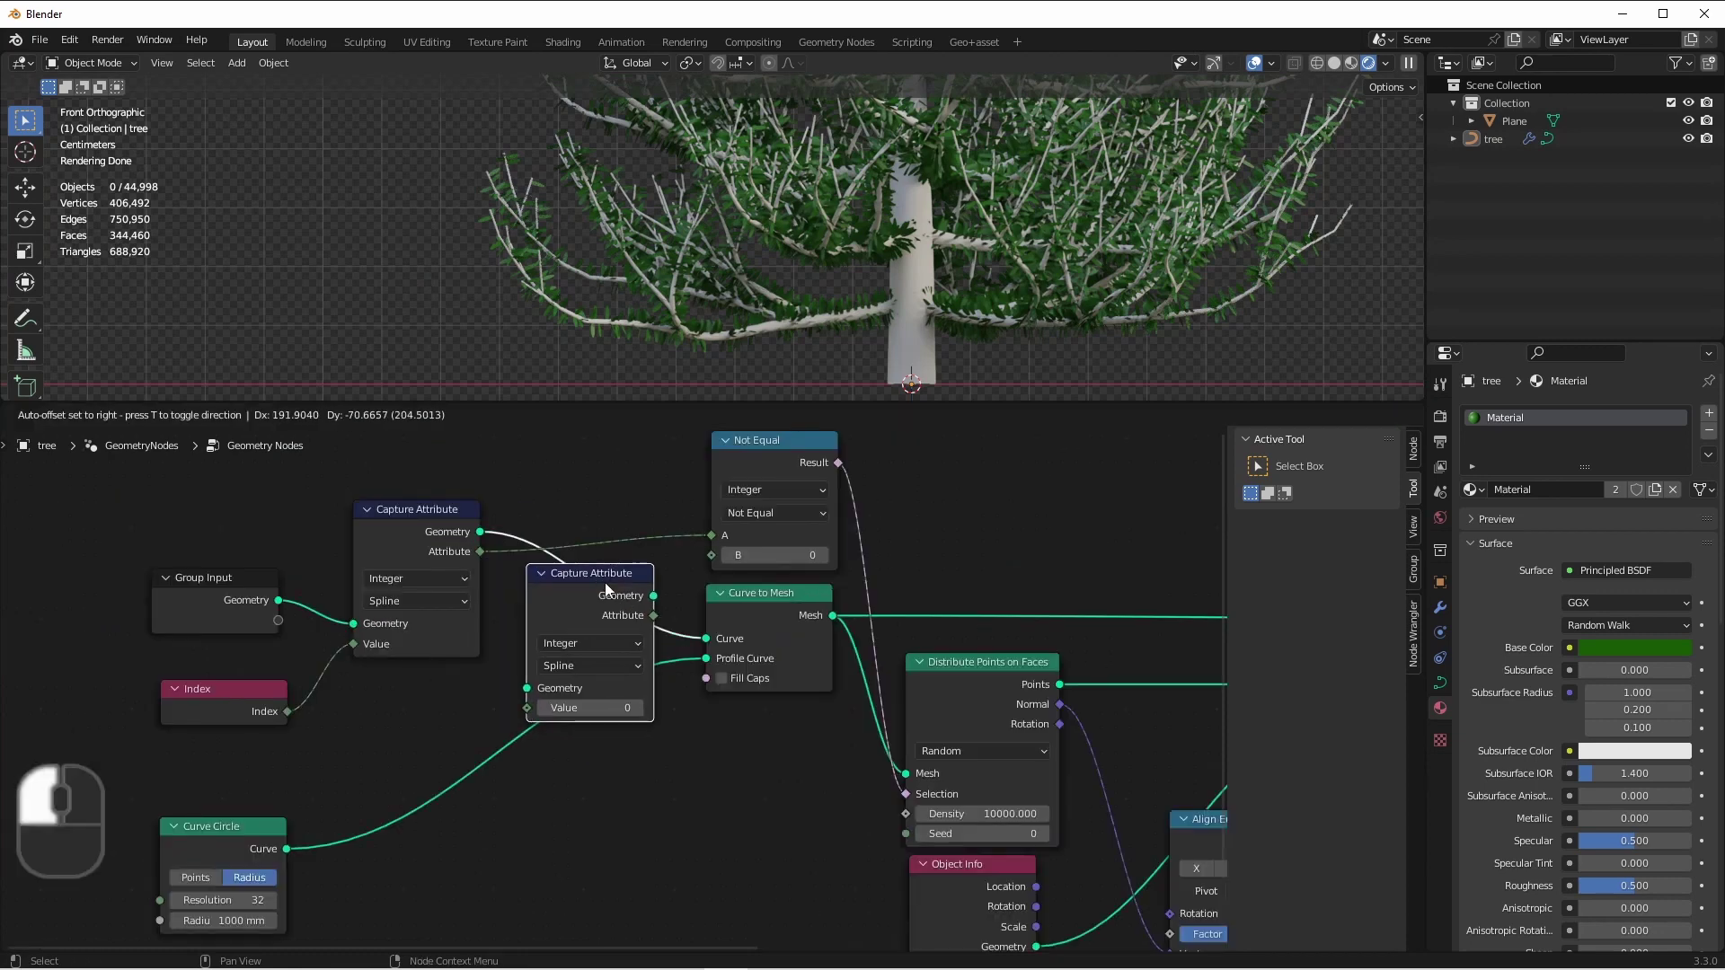
Add a Spline Parameter node, connect its Factor to the second Capture Attribute's Value, and set that capture to Float
{"action": "key", "text": "shift+a"}
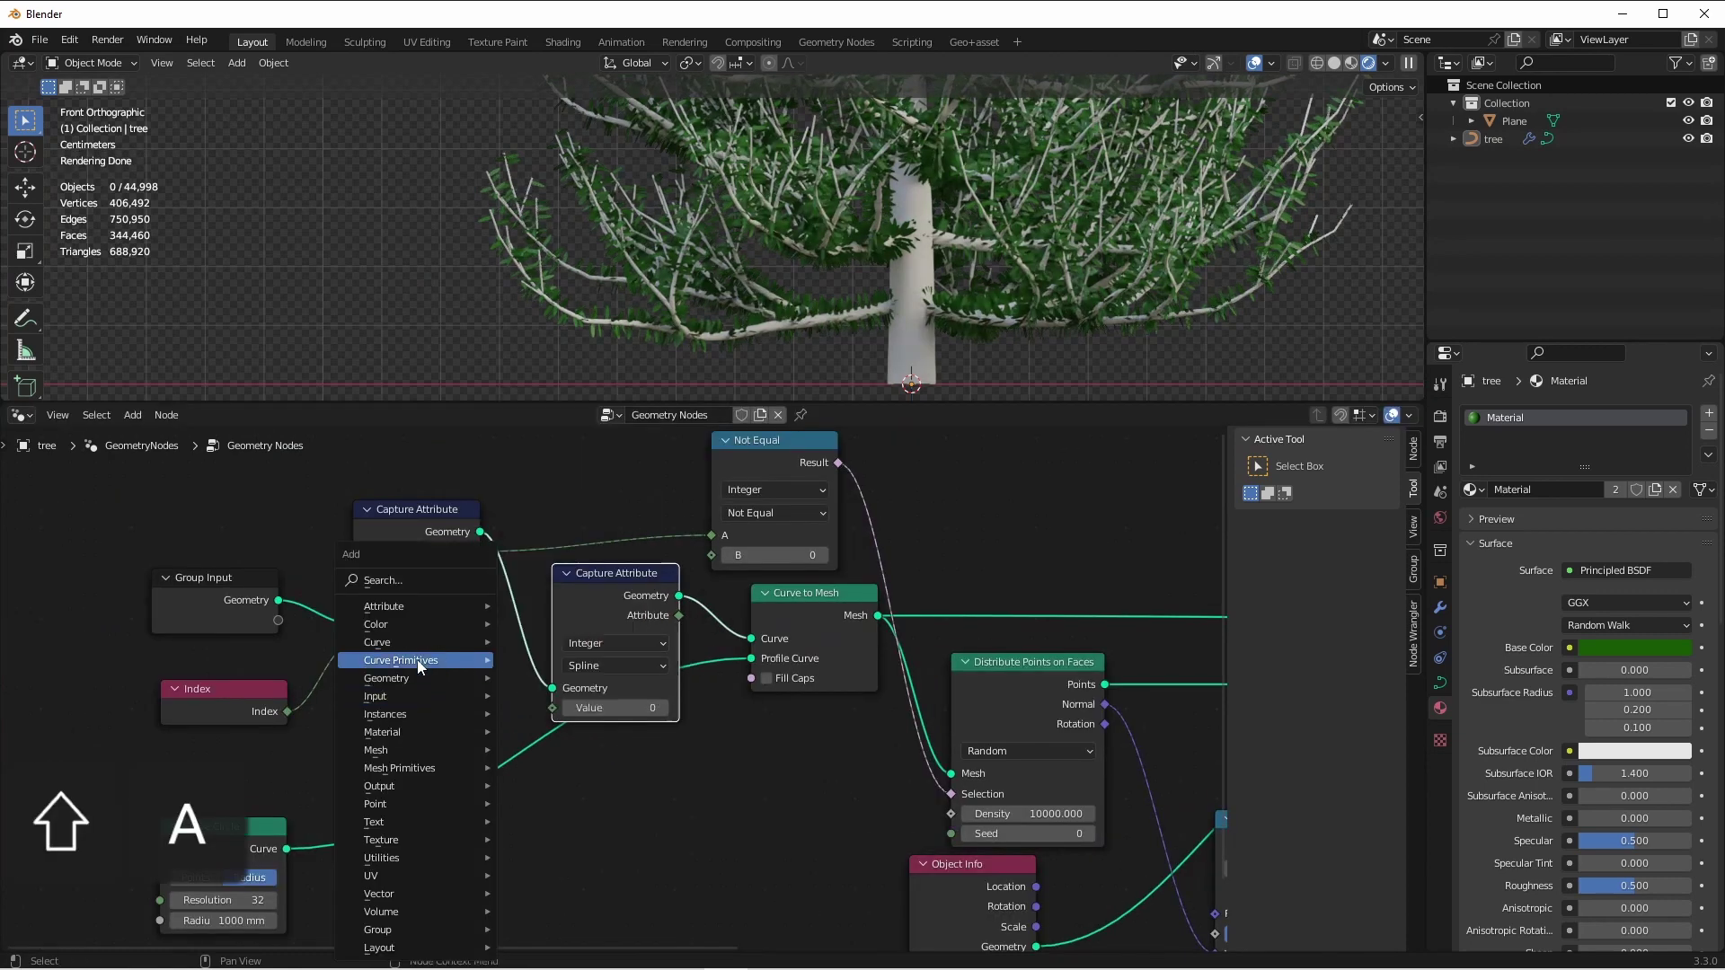
{"action": "mouse_move", "coordinate": [413, 667]}
{"action": "left_click", "coordinate": [566, 494]}
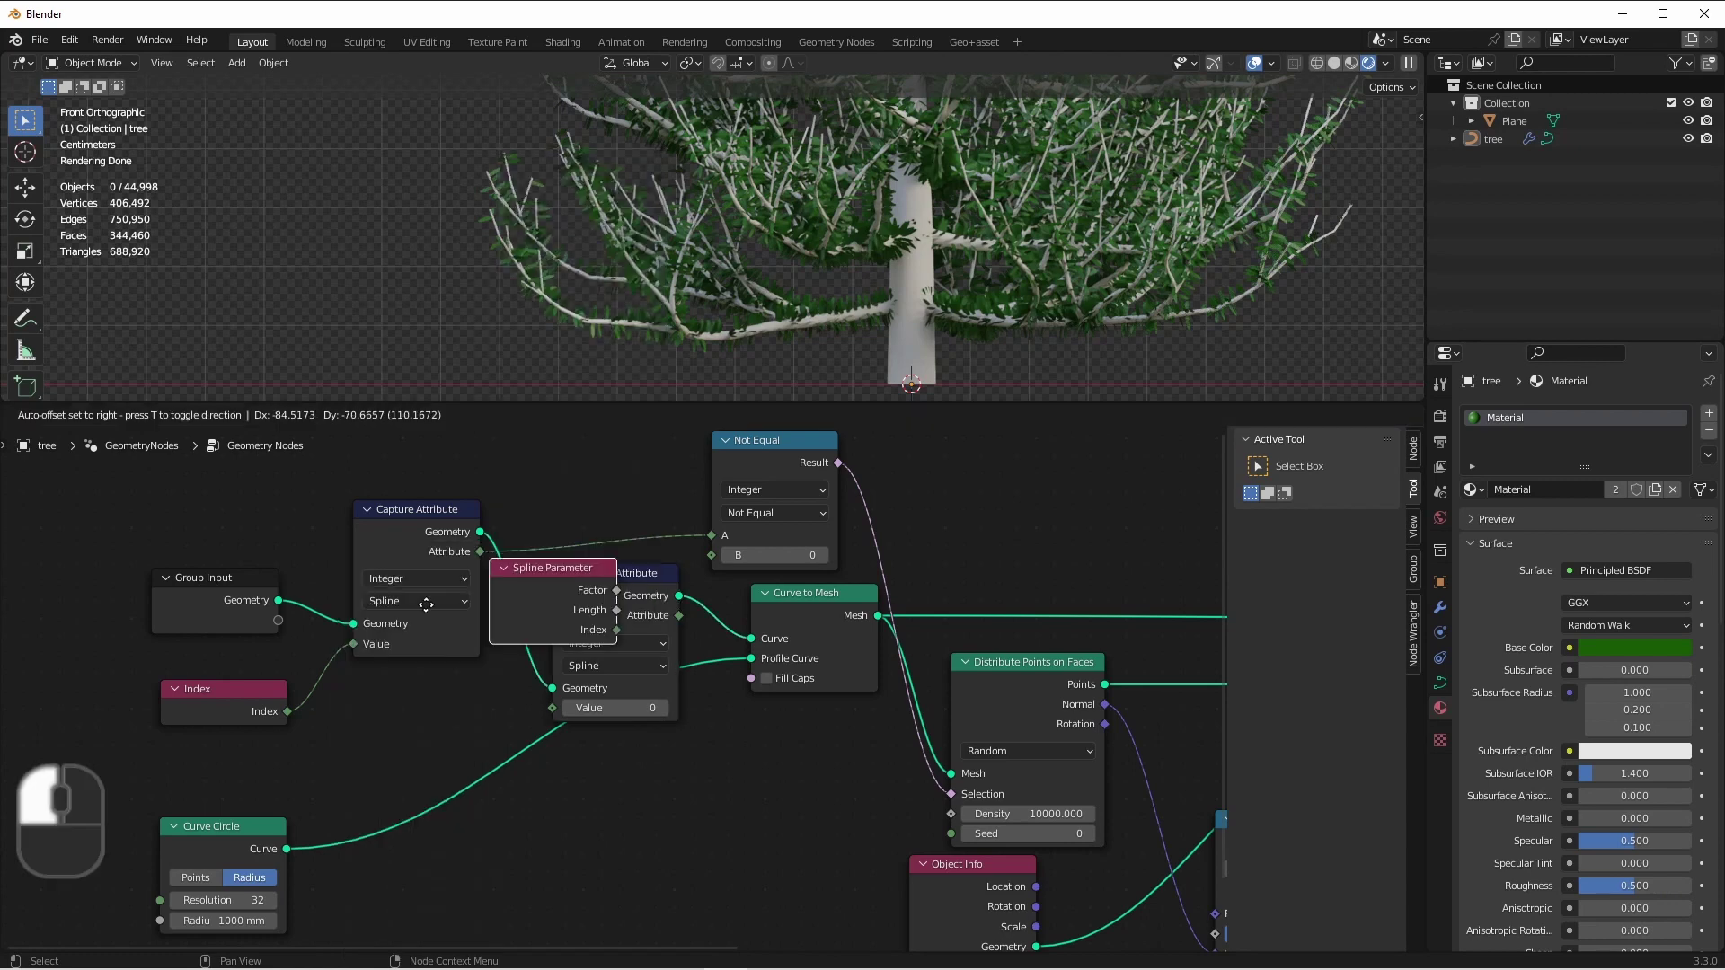
{"action": "left_click", "coordinate": [365, 670]}
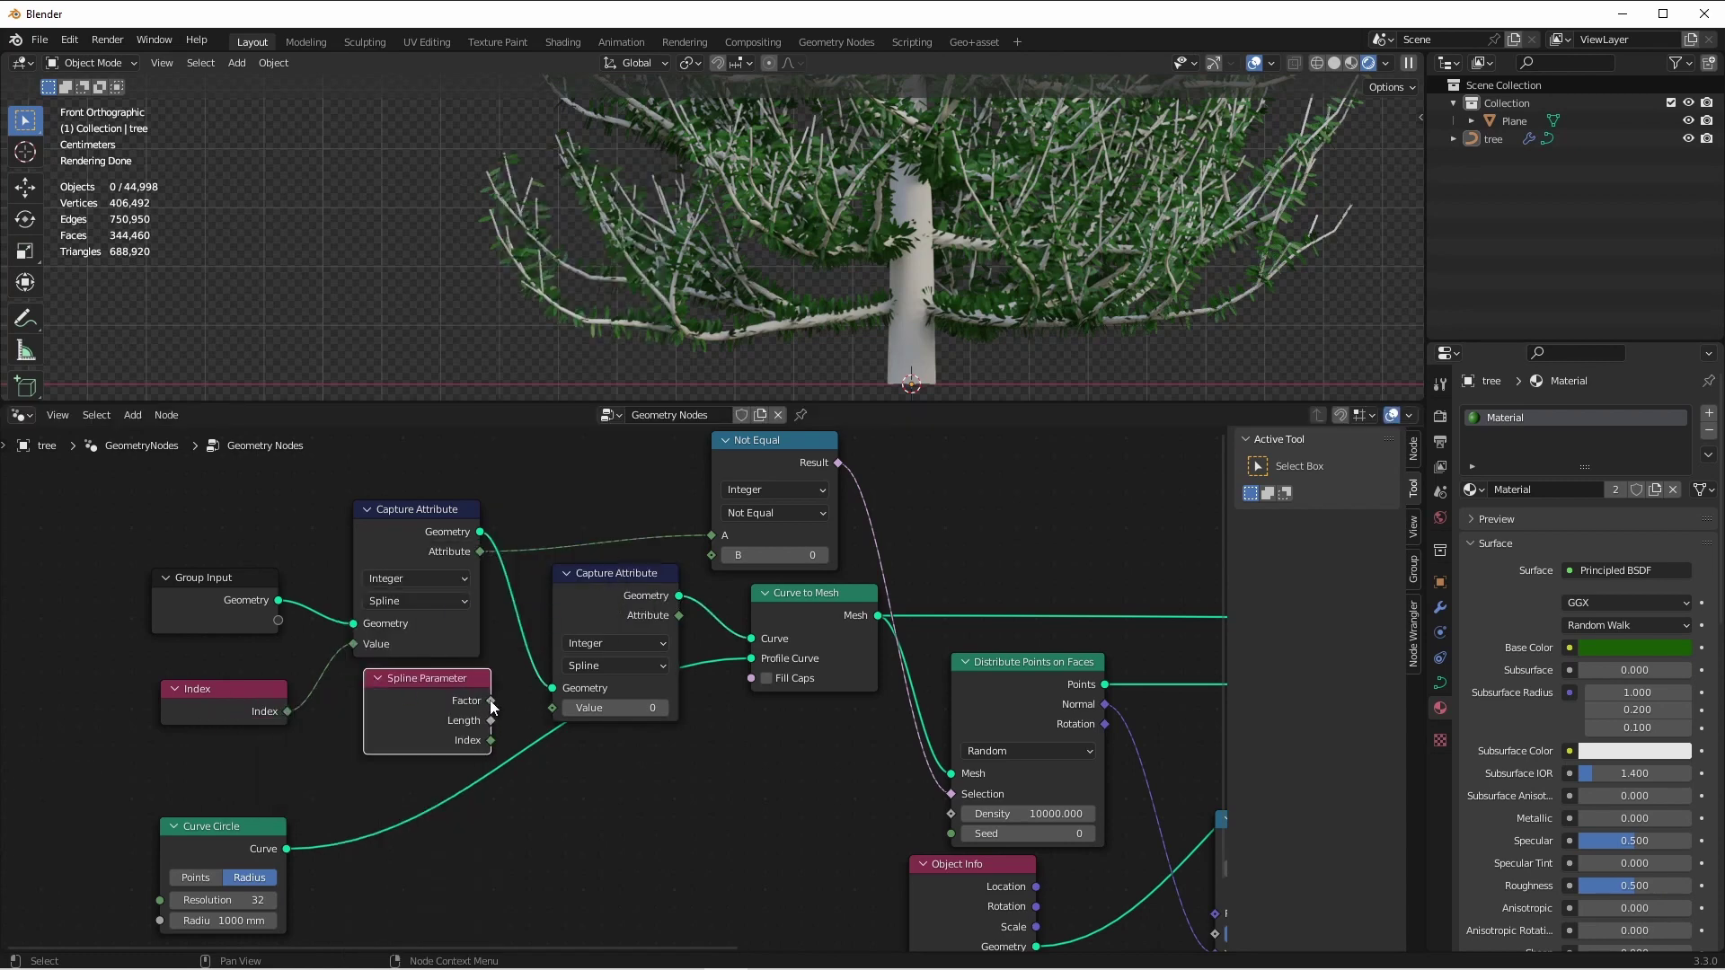
{"action": "left_click_drag", "start_coordinate": [490, 700], "coordinate": [550, 709]}
{"action": "left_click", "coordinate": [608, 644]}
{"action": "left_click", "coordinate": [582, 663]}
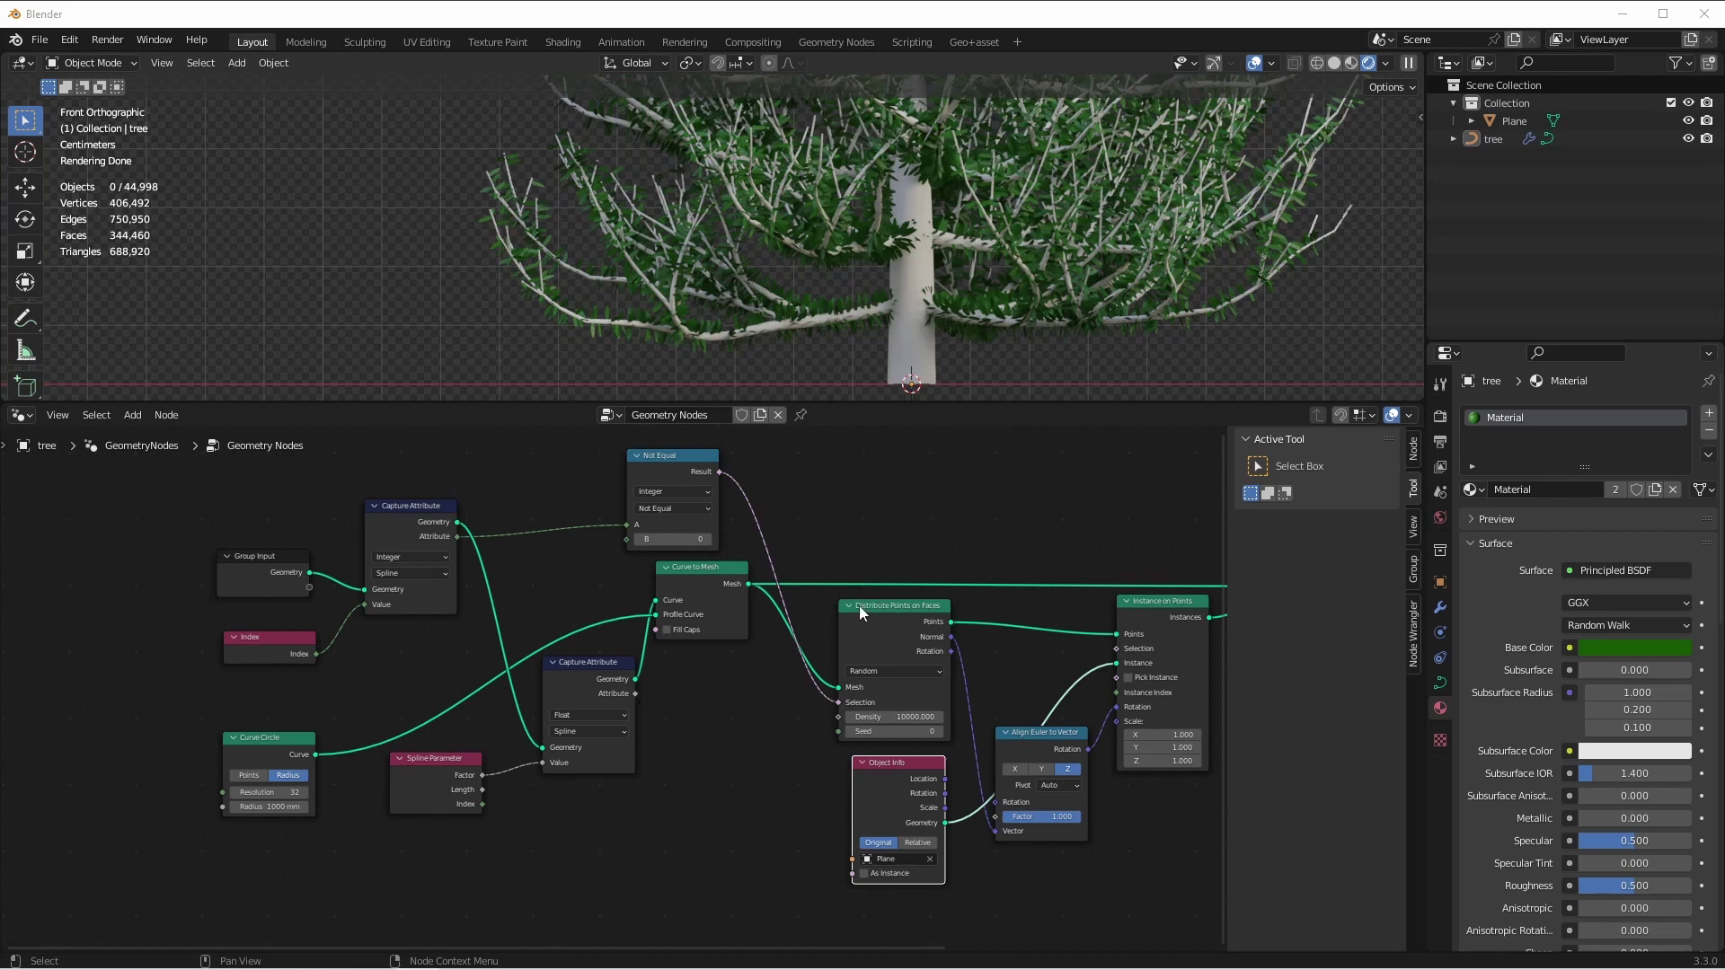
Connect the second Capture Attribute's Attribute output to the Density of Distribute Points on Faces
{"action": "middle_click_drag", "start_coordinate": [758, 798], "coordinate": [793, 801], "text": "shift"}
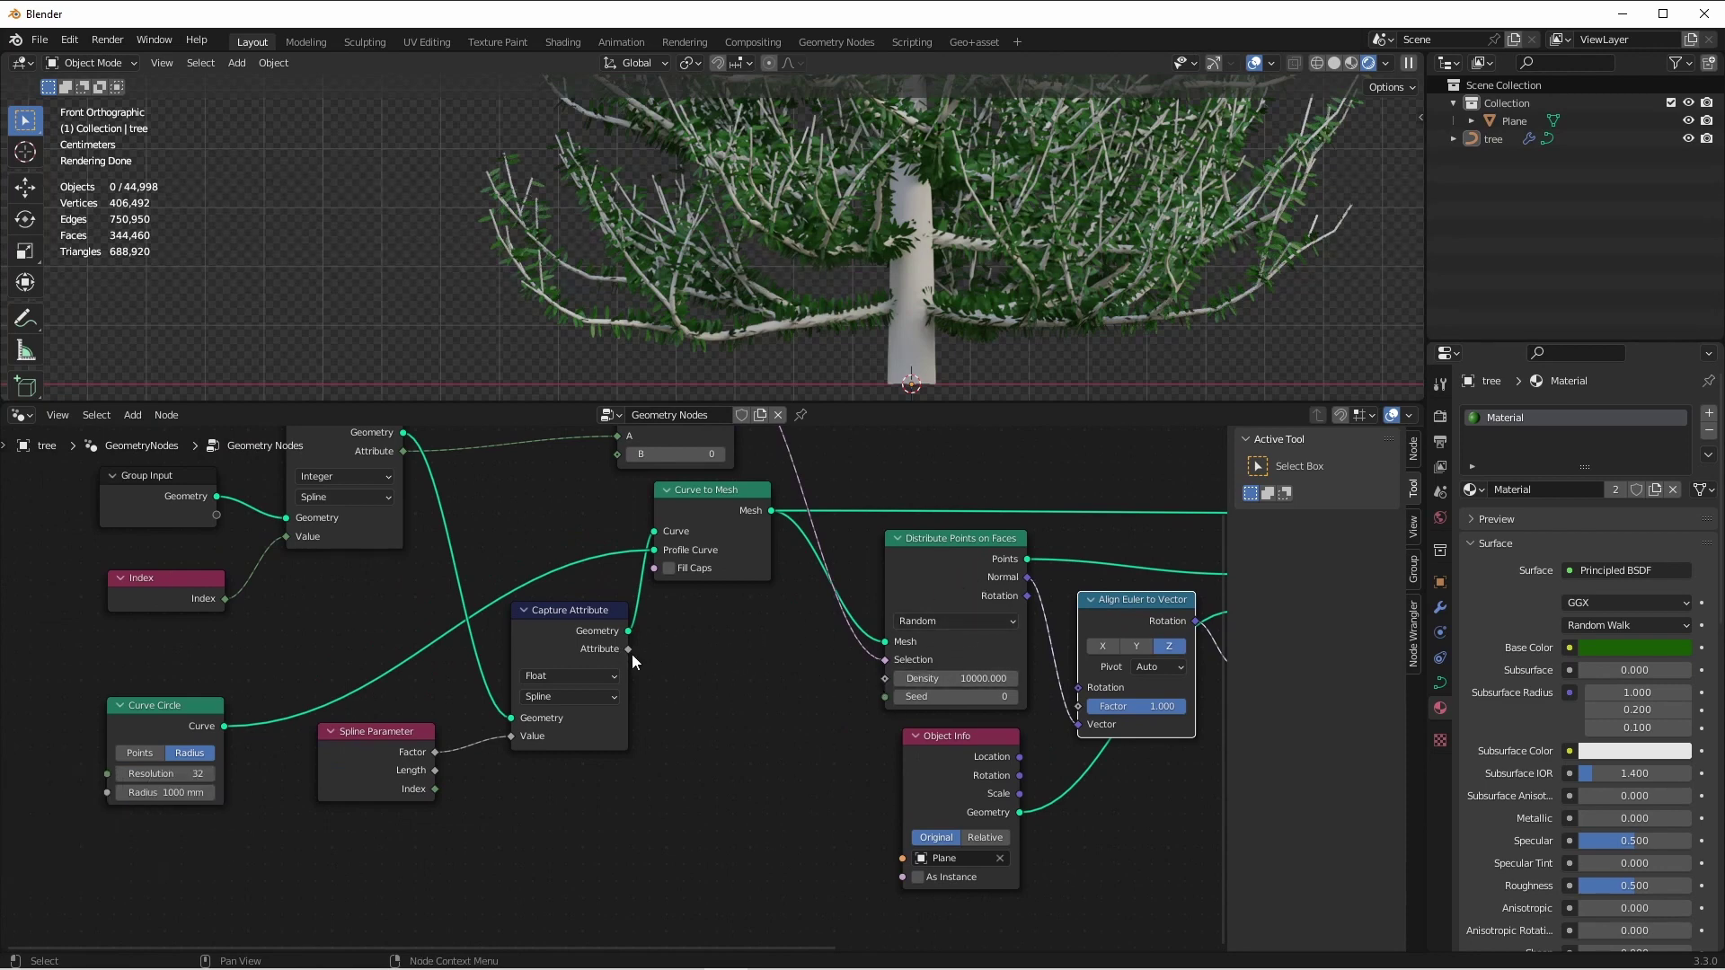
{"action": "left_click_drag", "start_coordinate": [628, 649], "coordinate": [885, 679]}
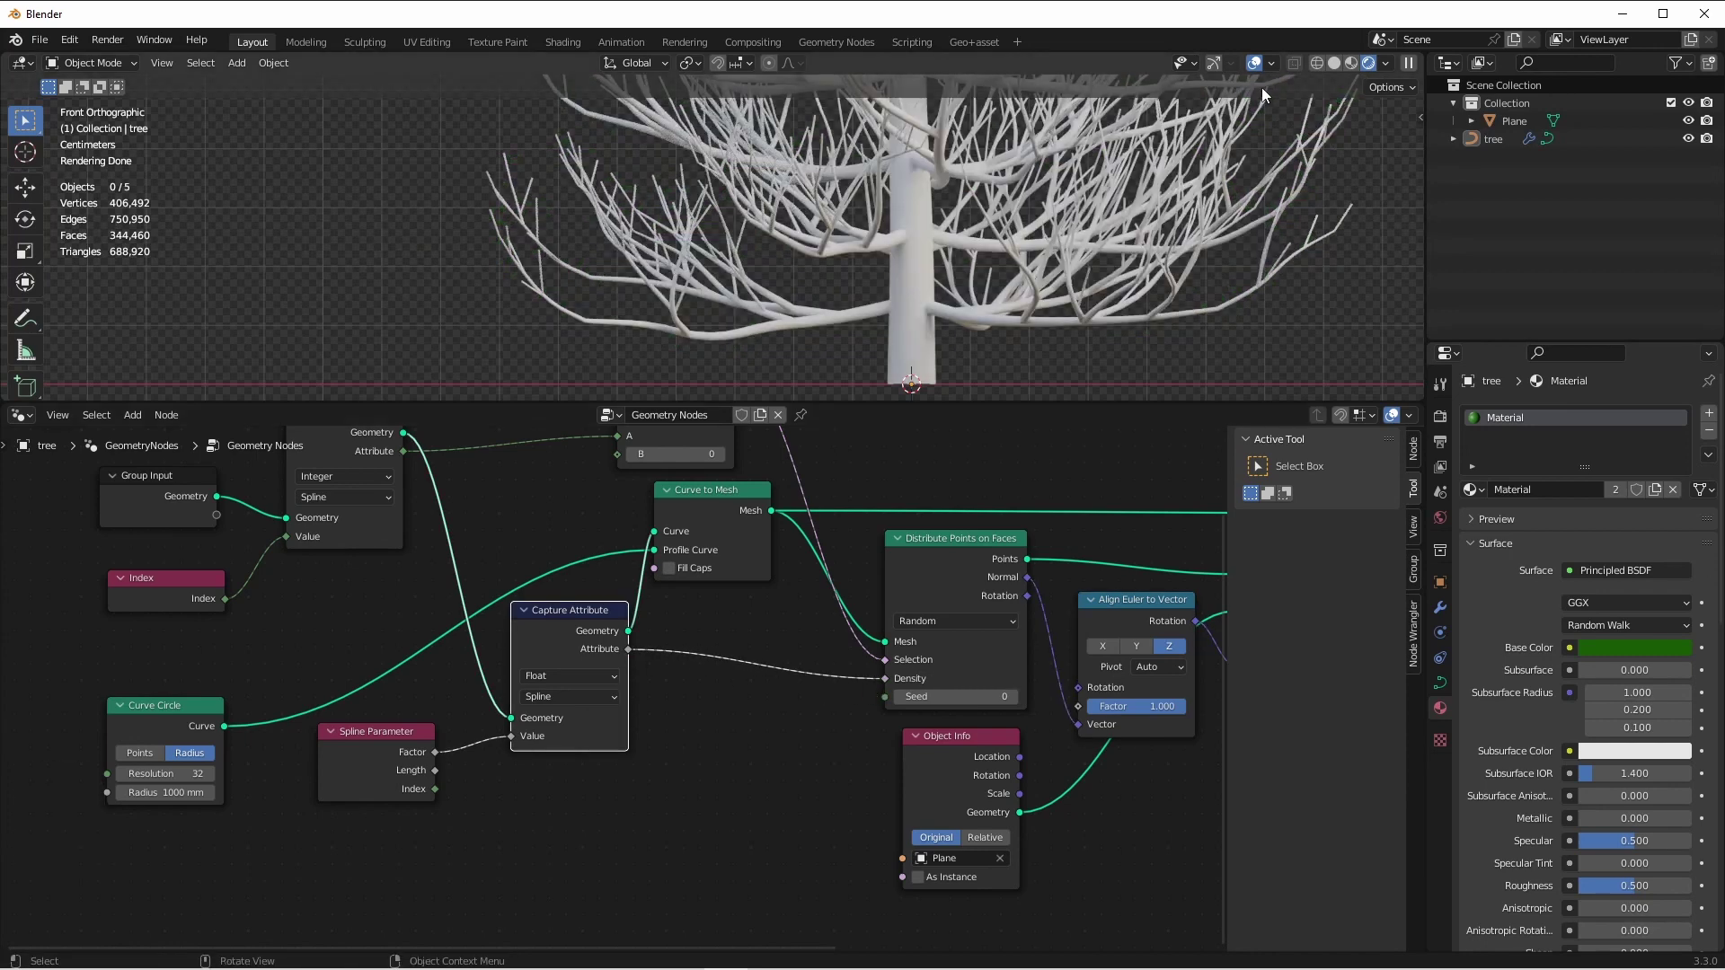
{"action": "scroll", "coordinate": [952, 287], "scroll_direction": "down", "scroll_amount": 3}
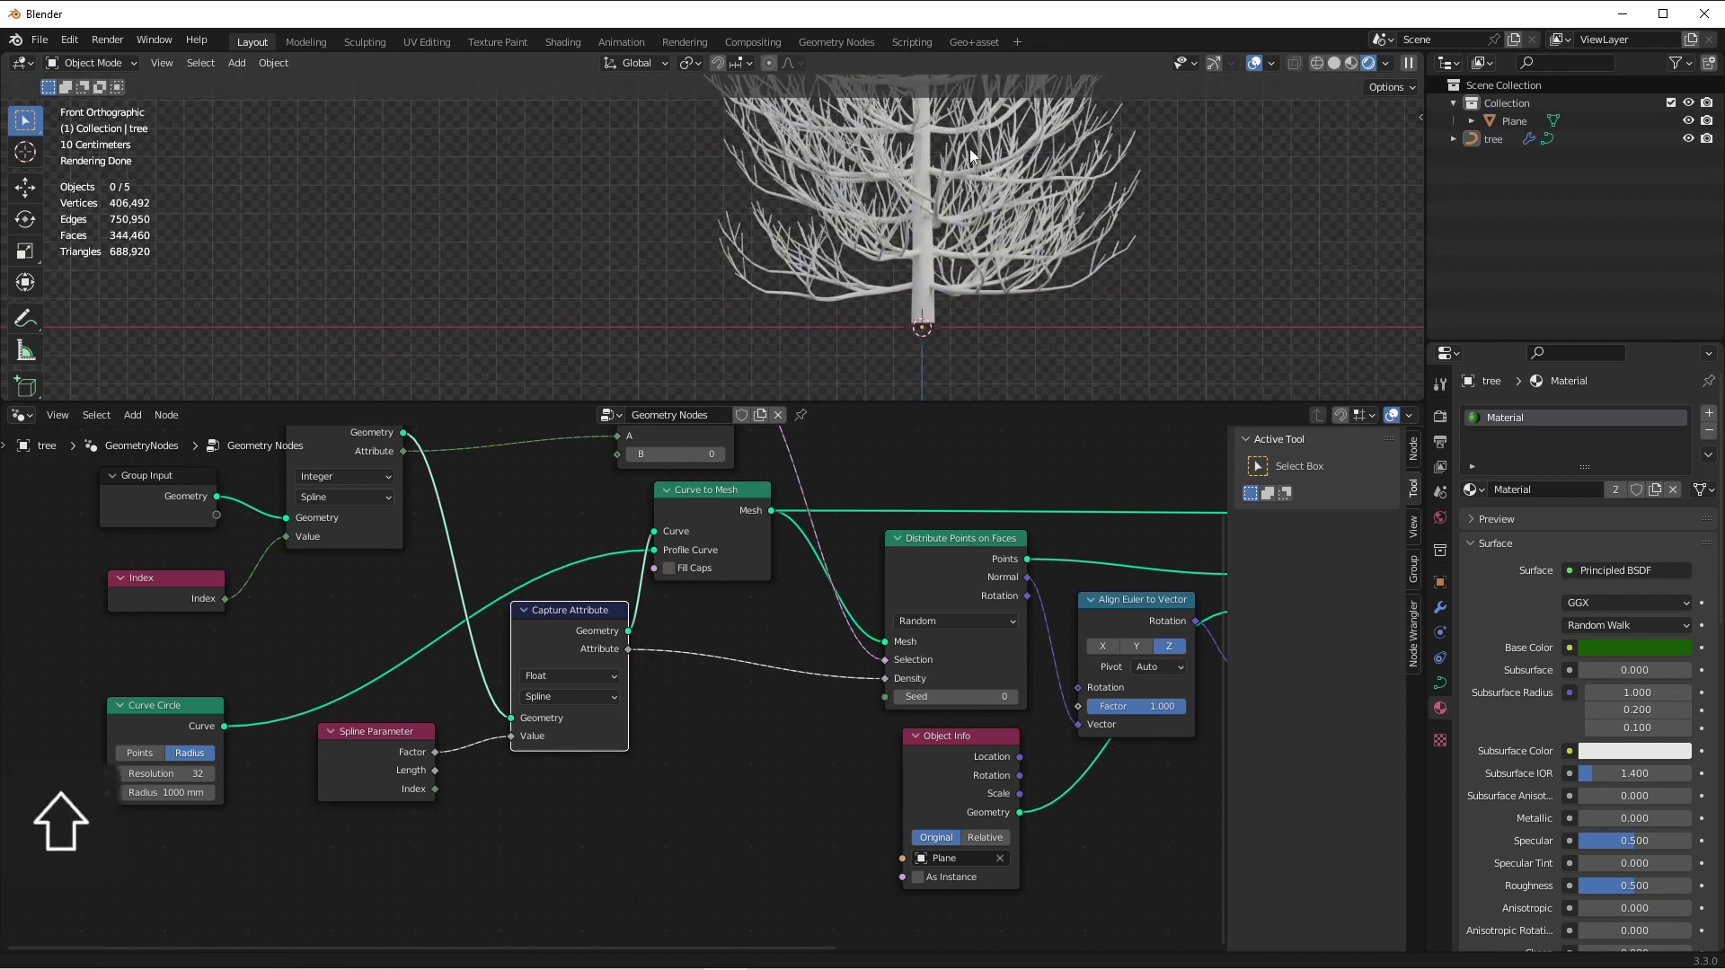
{"action": "middle_click_drag", "start_coordinate": [969, 169], "coordinate": [976, 271], "text": "shift"}
{"action": "scroll", "coordinate": [976, 271], "scroll_direction": "down", "scroll_amount": 3}
{"action": "scroll", "coordinate": [976, 270], "scroll_direction": "up", "scroll_amount": 4}
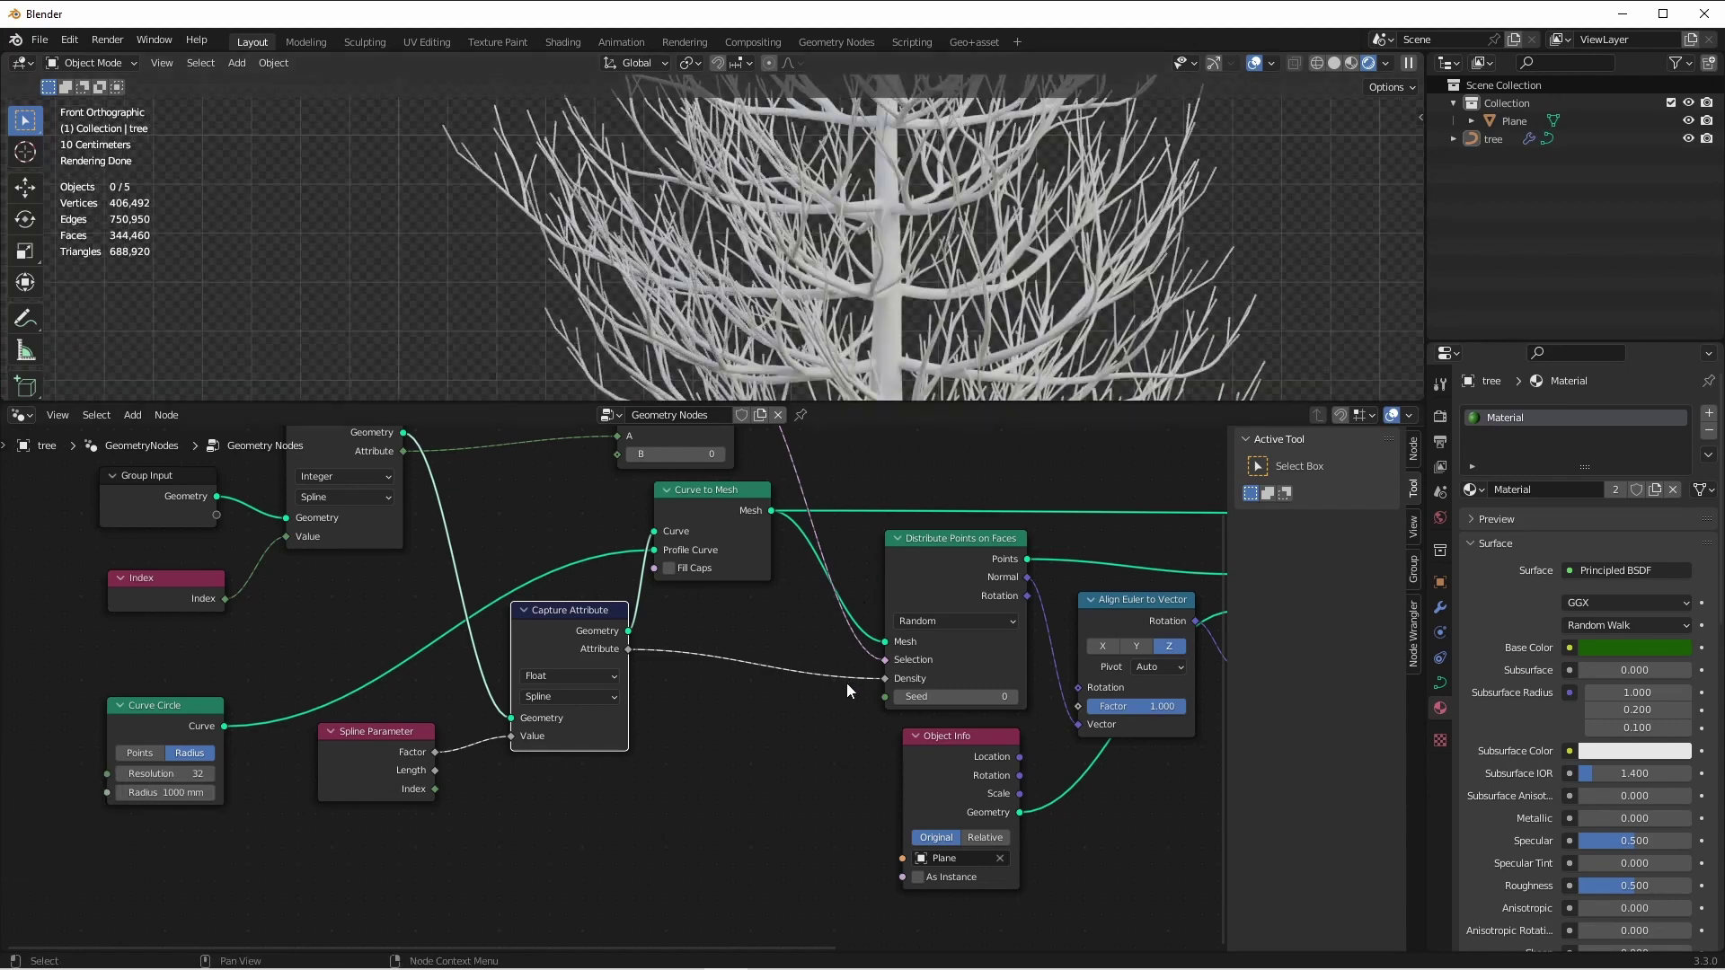
{"action": "mouse_move", "coordinate": [922, 689]}
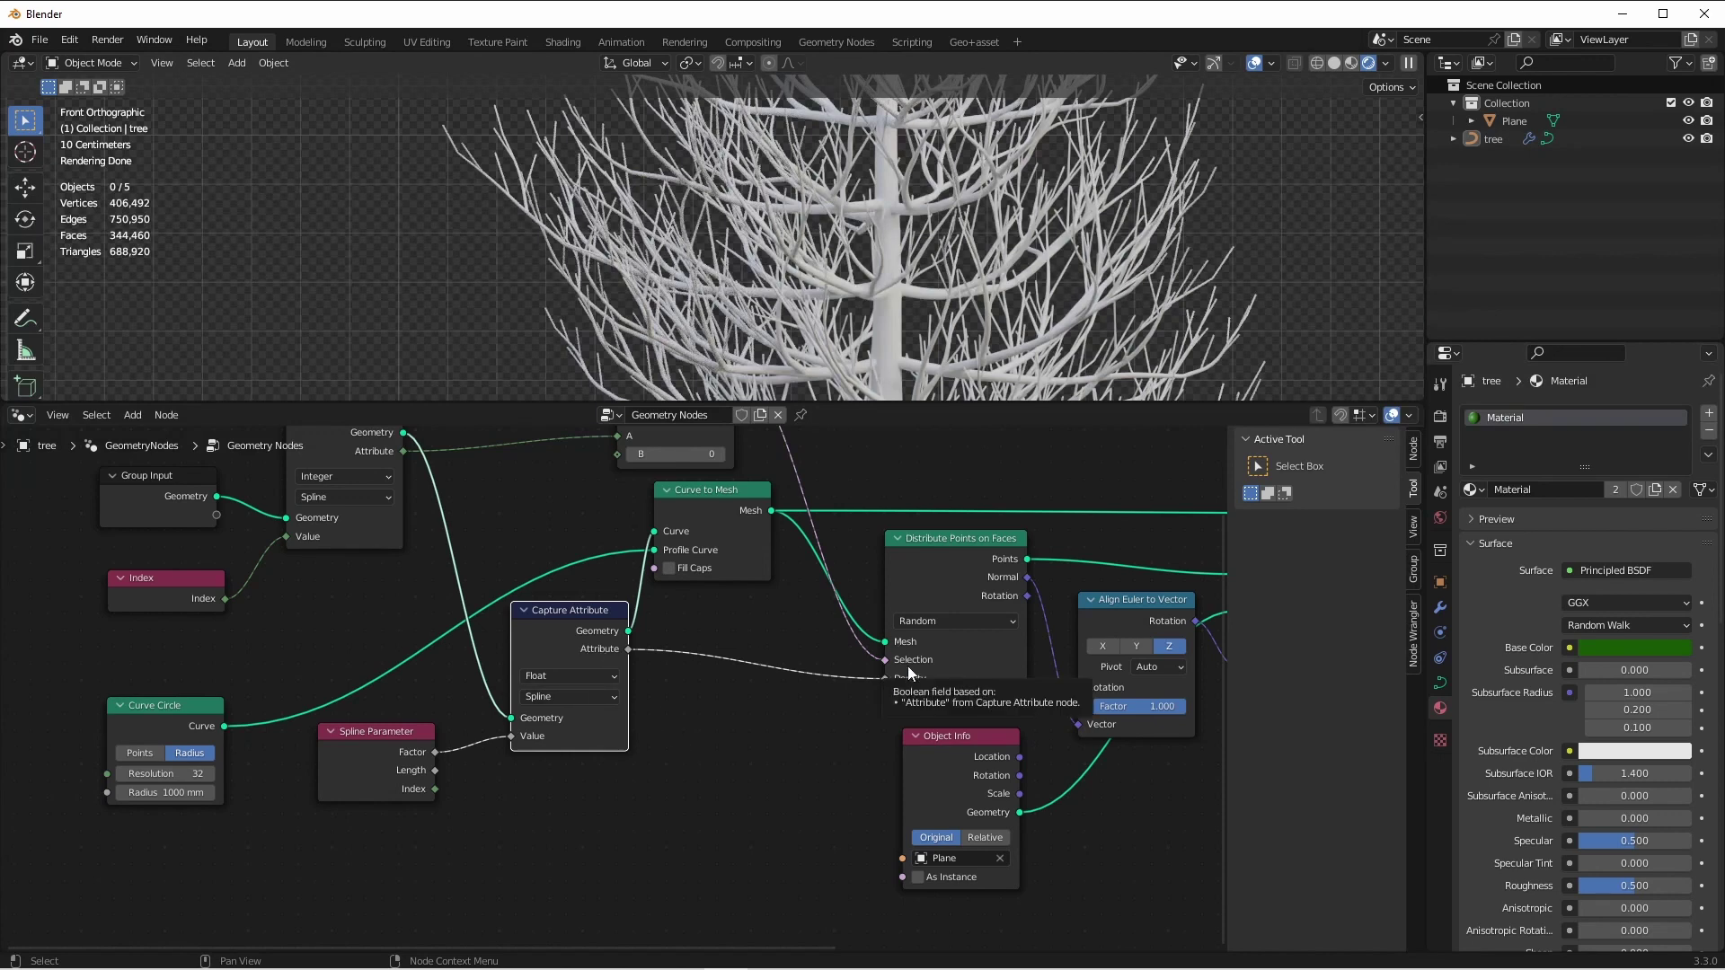
Insert a Math node between Capture Attribute and Density, set to Multiply with a value of 10000
{"action": "key", "text": "shift+a"}
{"action": "mouse_move", "coordinate": [724, 856]}
{"action": "left_click", "coordinate": [809, 802]}
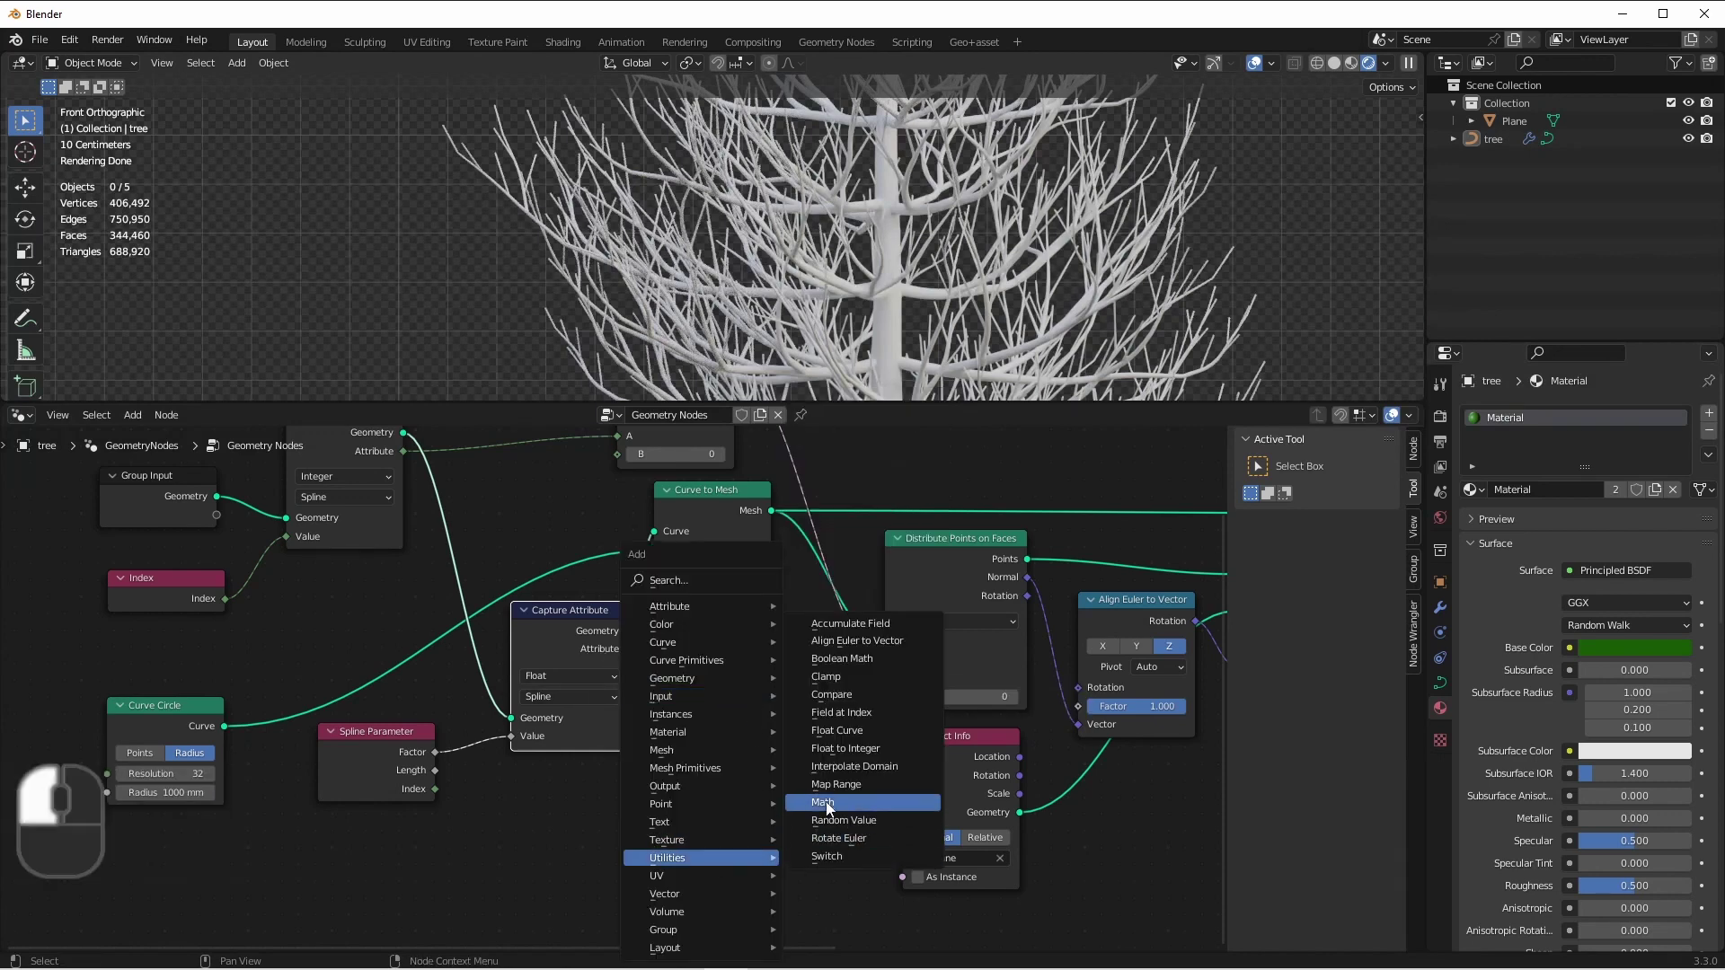
{"action": "left_click", "coordinate": [690, 654]}
{"action": "left_click", "coordinate": [748, 707]}
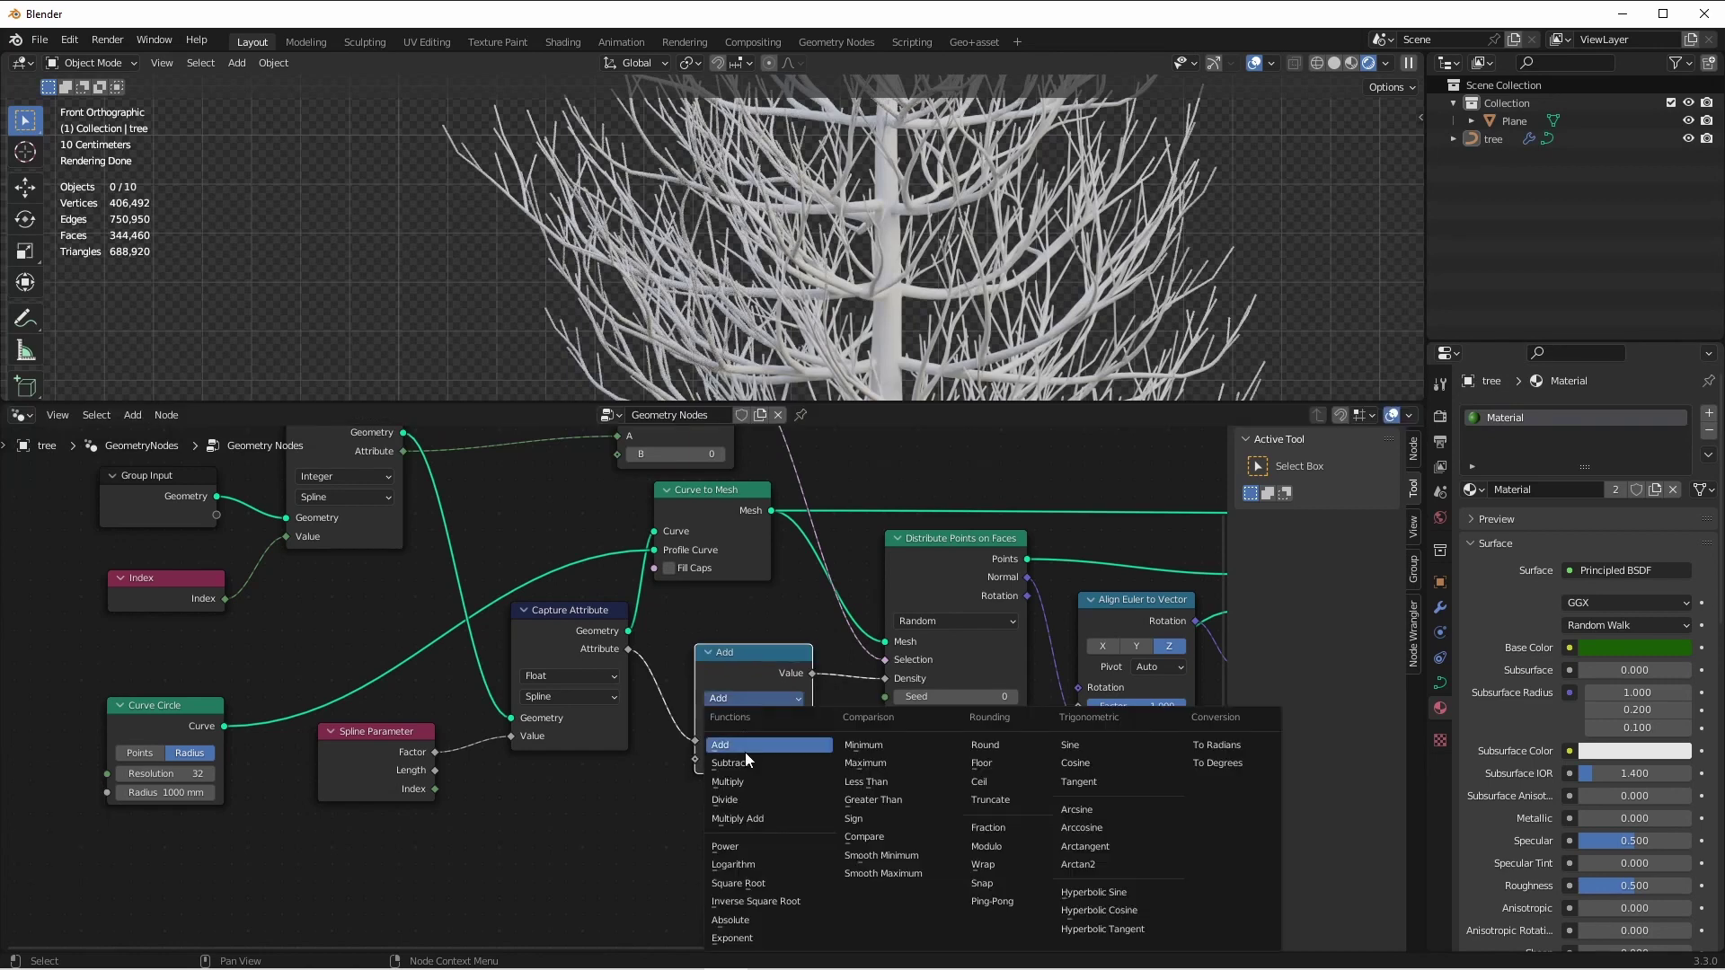
{"action": "left_click", "coordinate": [744, 780]}
{"action": "left_click", "coordinate": [739, 760]}
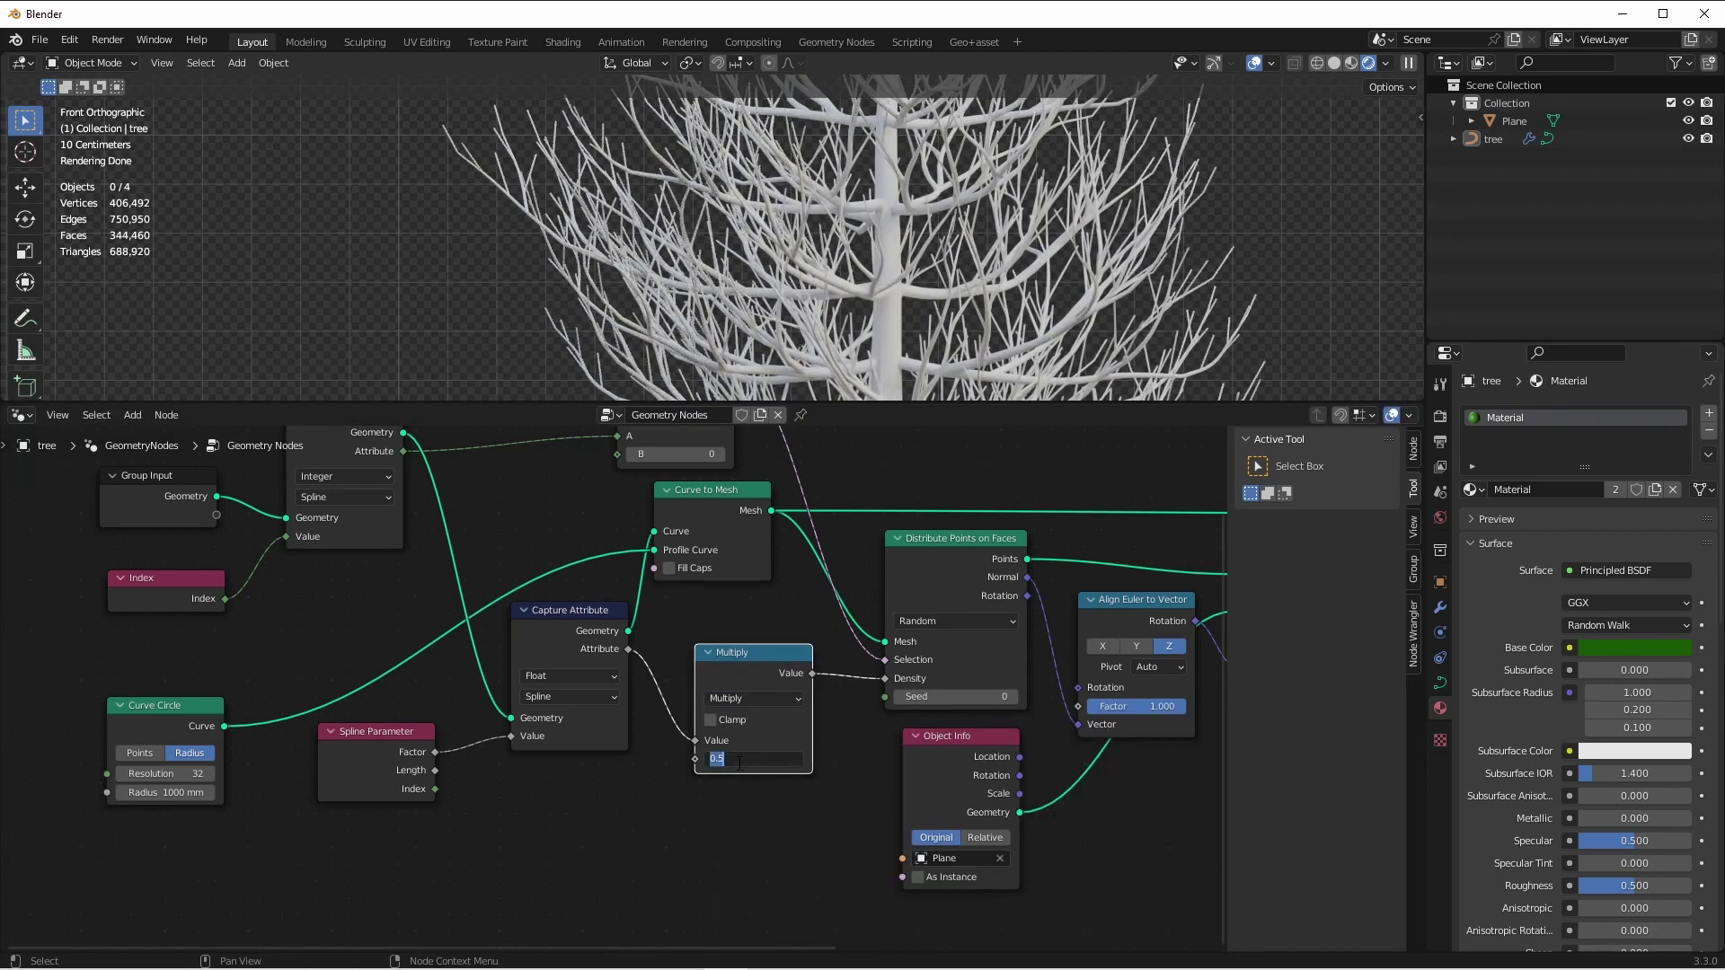
{"action": "type", "text": "10000"}
{"action": "key", "text": "Return"}
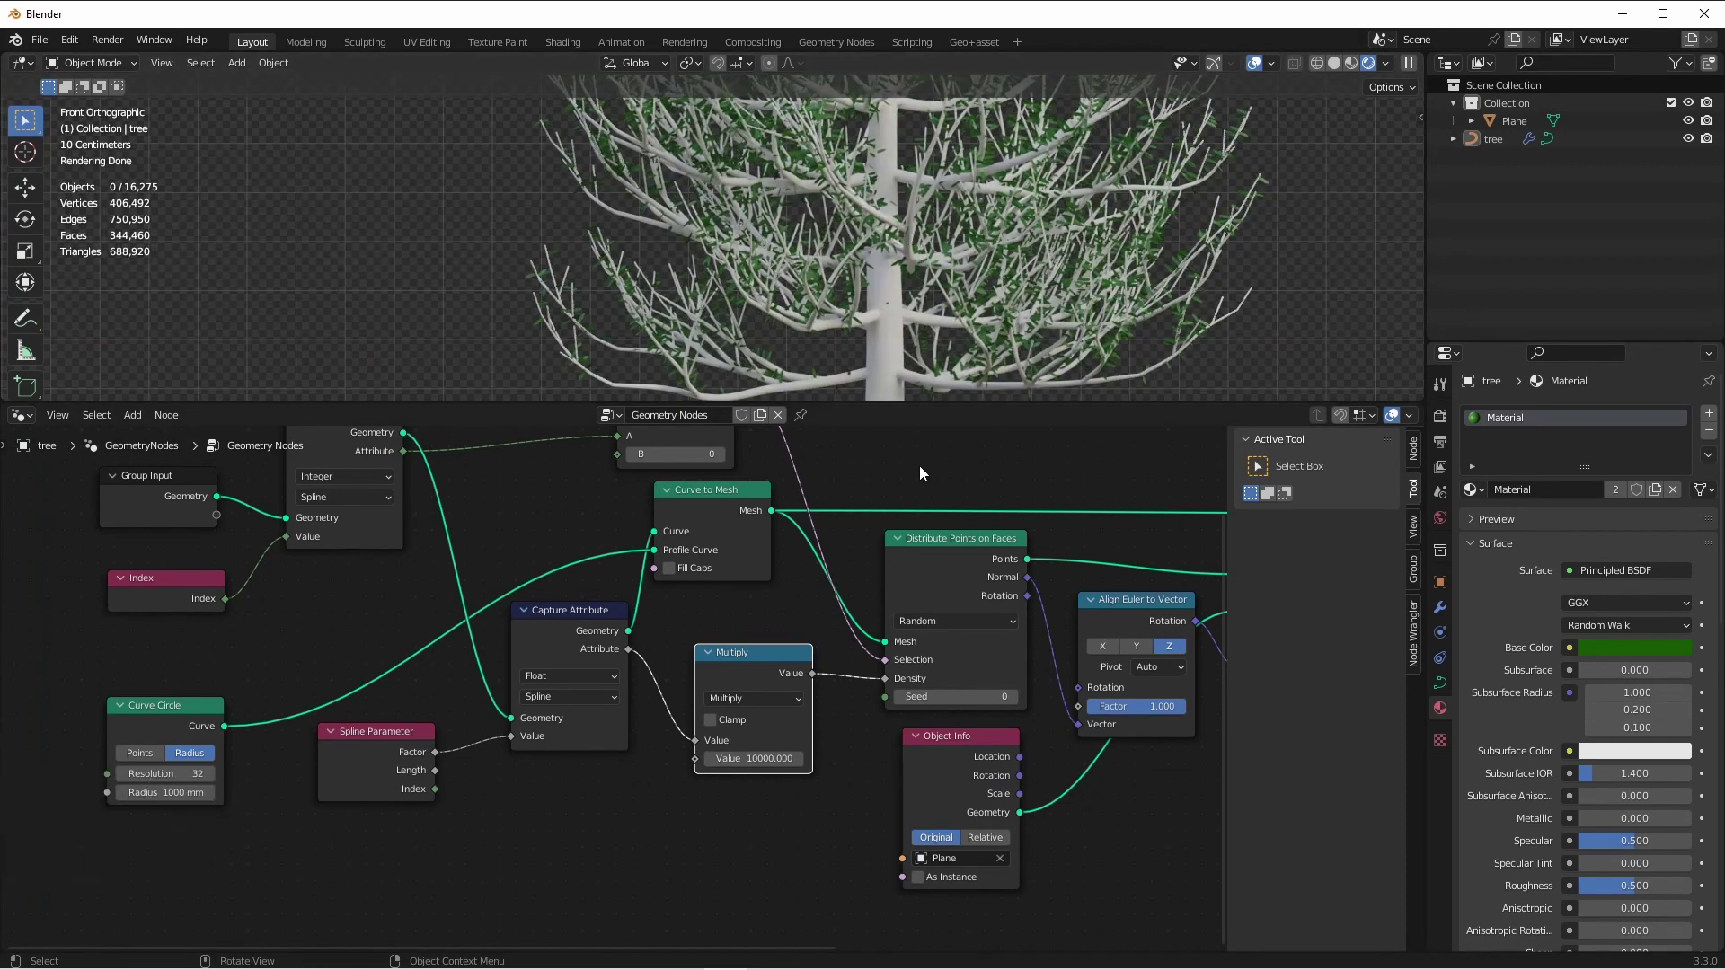
Raise the Multiply node's value to 50000 for denser needles
{"action": "left_click", "coordinate": [753, 760]}
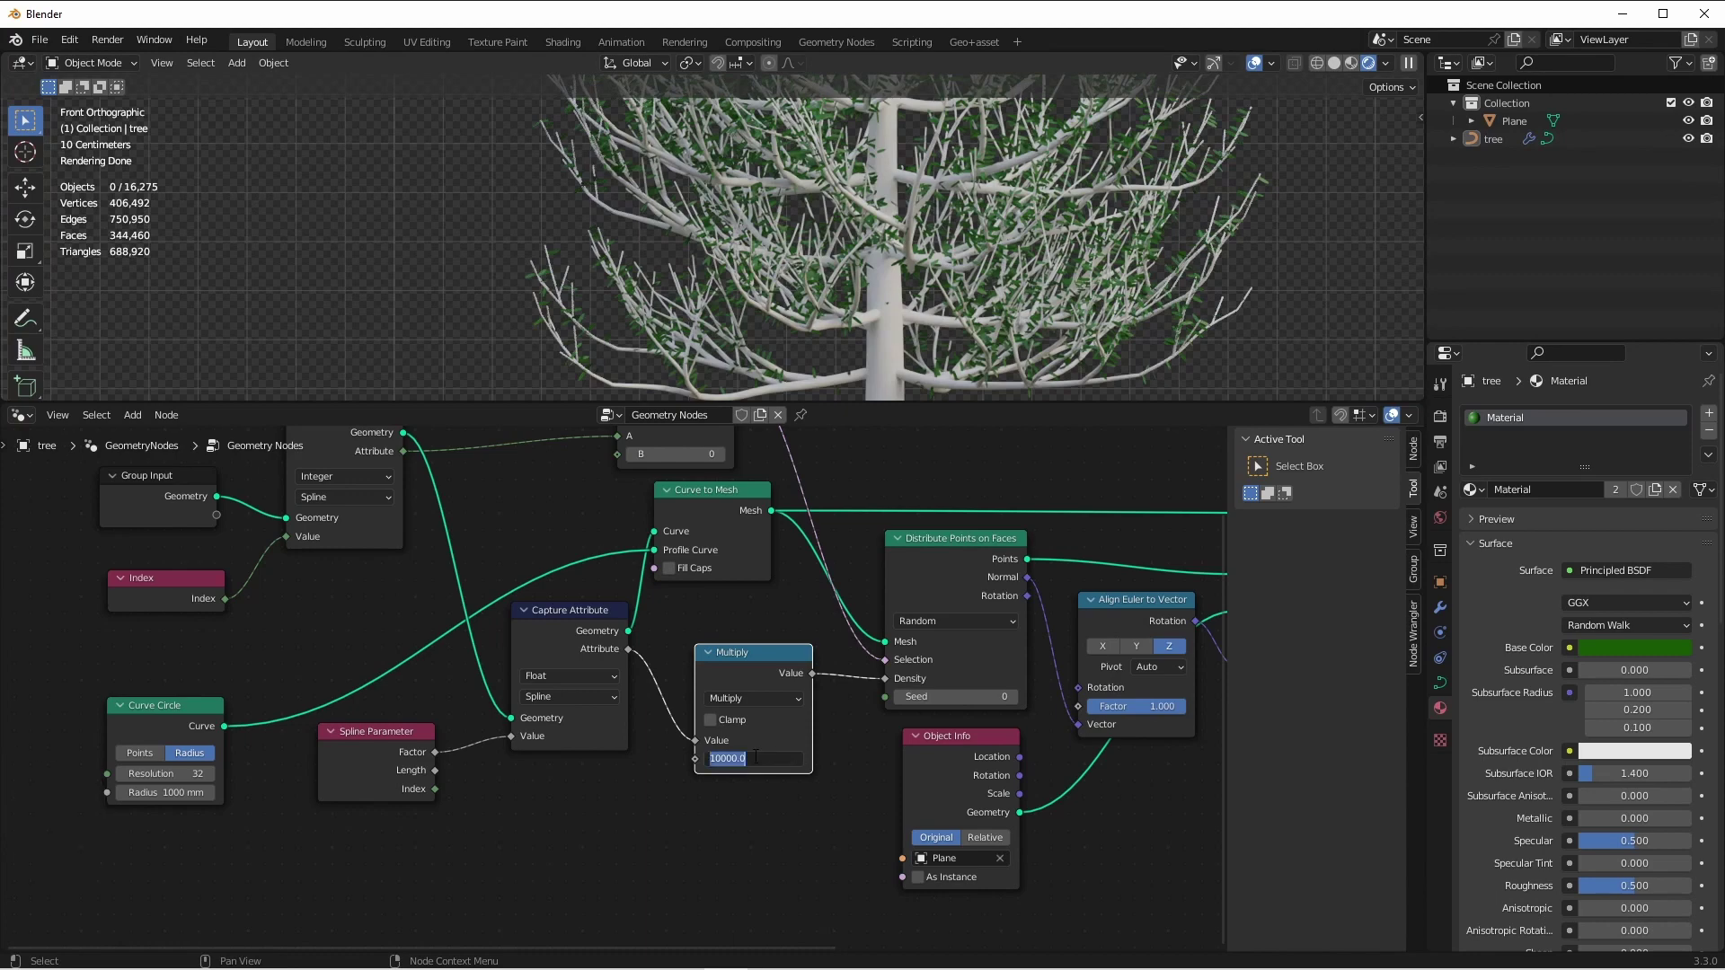
{"action": "type", "text": "20000"}
{"action": "key", "text": "Return"}
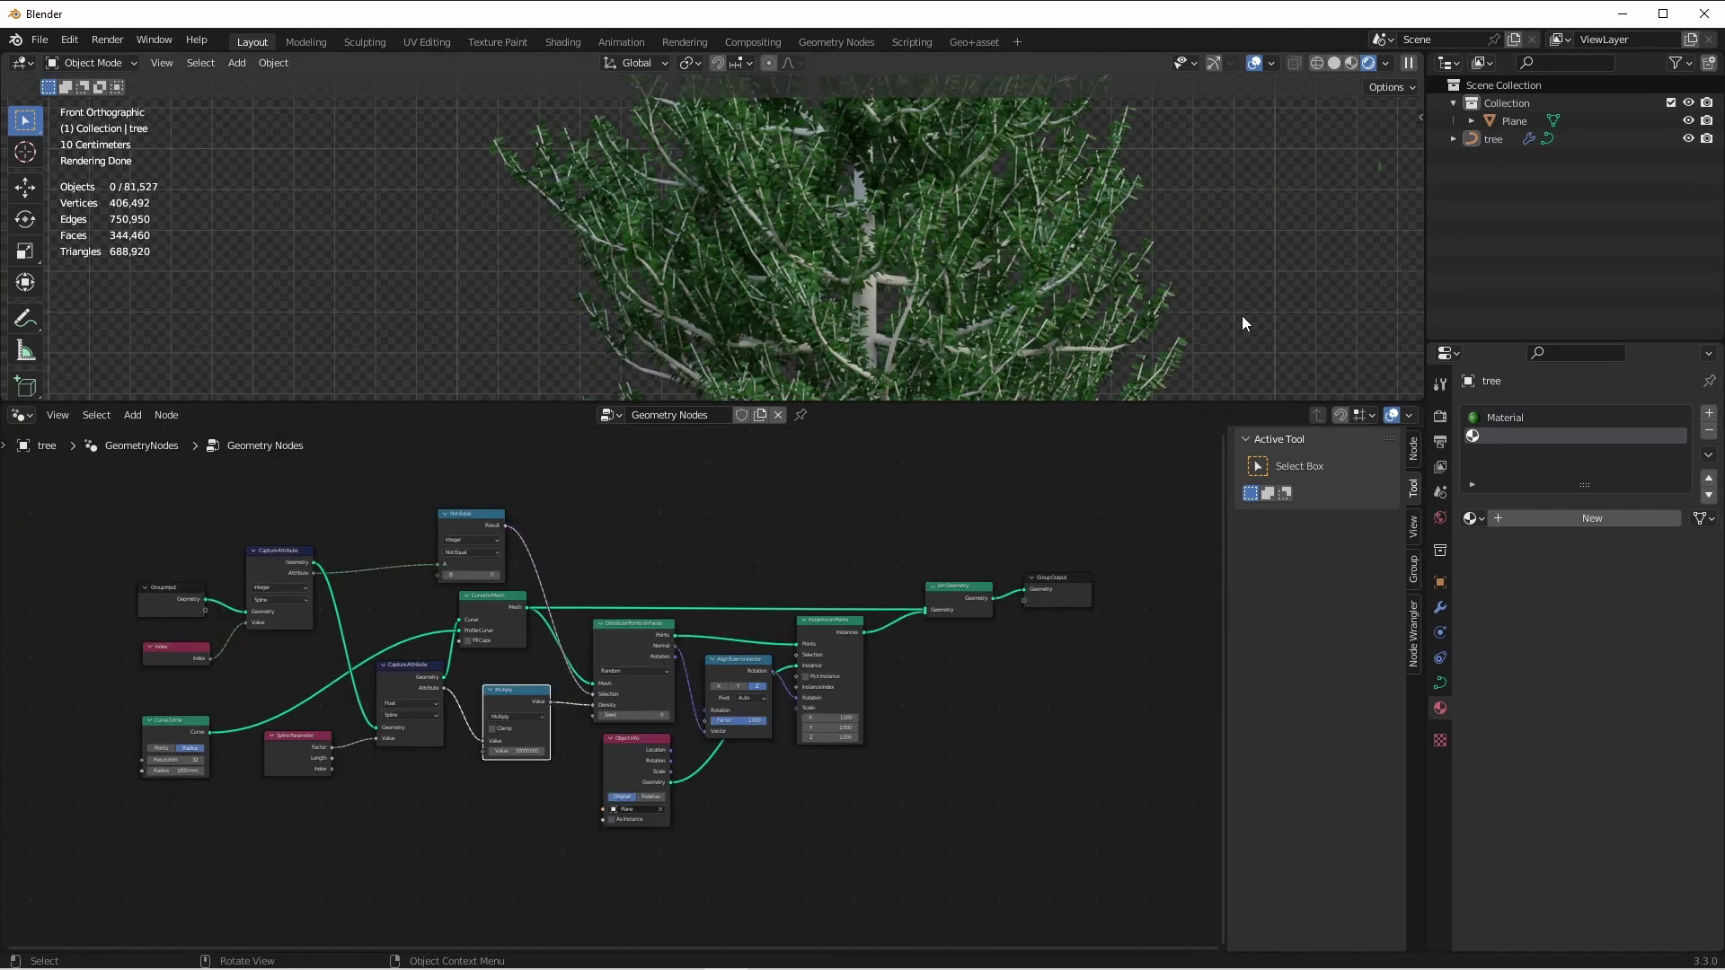
Select the tree, create a new material in an added slot, and give it a dark reddish-brown base color
{"action": "left_click", "coordinate": [1124, 326]}
{"action": "left_click", "coordinate": [1708, 413]}
{"action": "left_click", "coordinate": [1583, 437]}
{"action": "left_click", "coordinate": [1568, 518]}
{"action": "left_click", "coordinate": [1617, 676]}
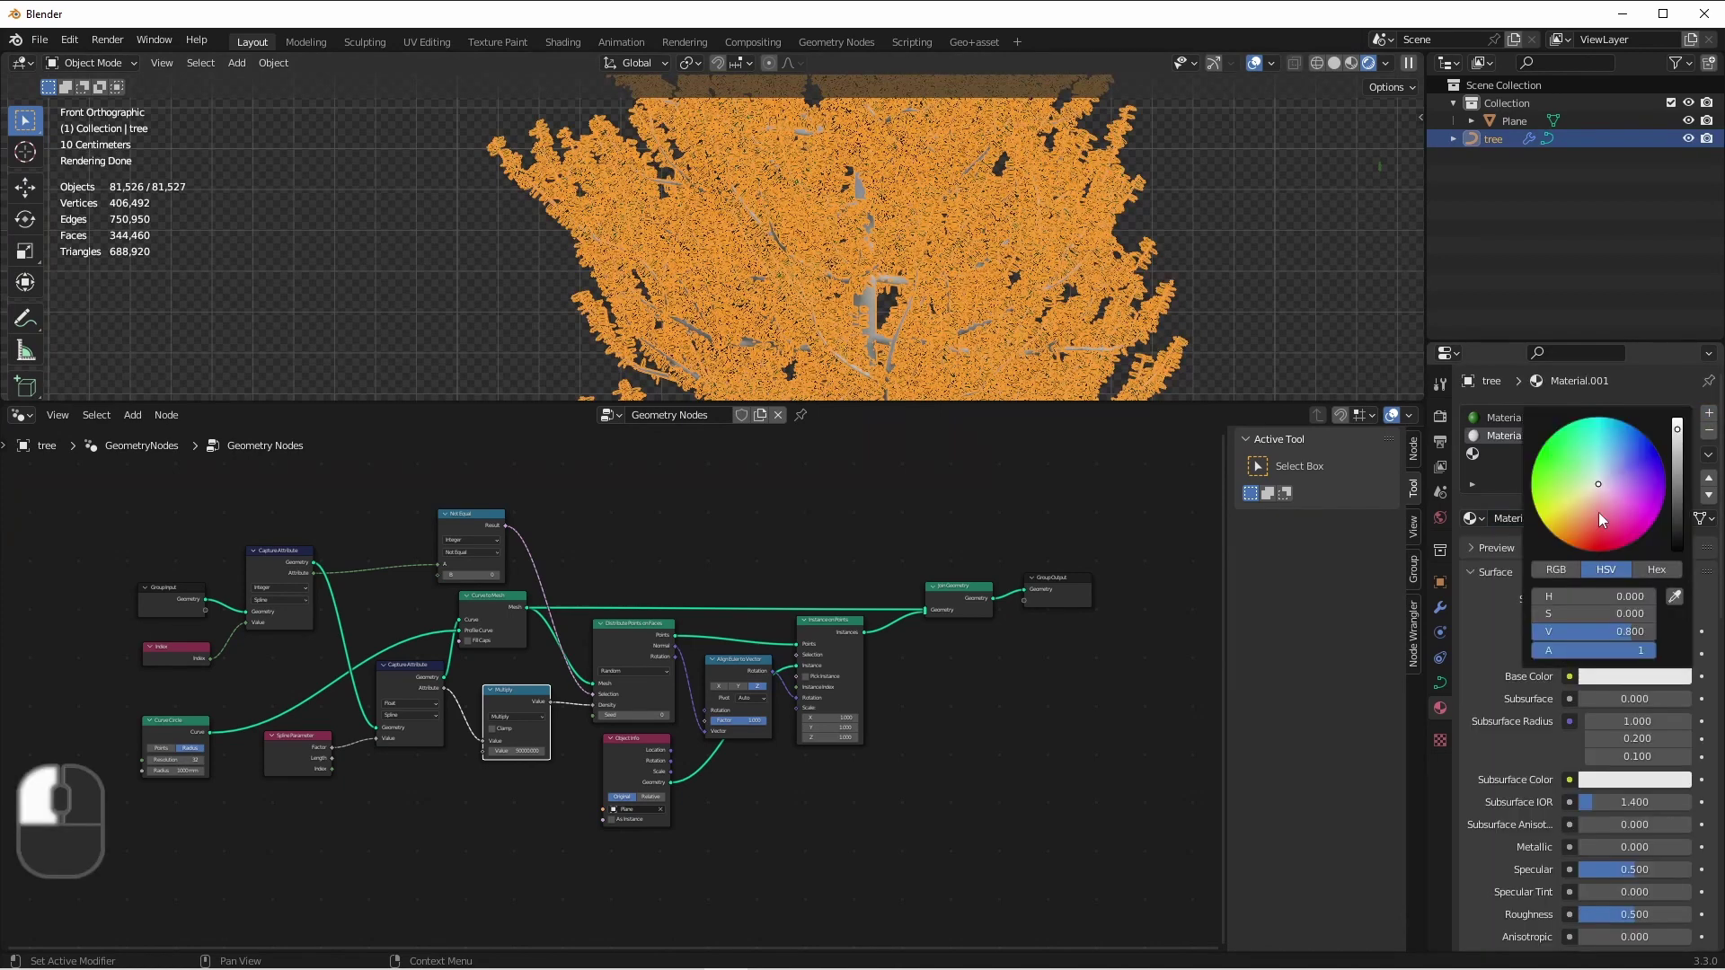
{"action": "left_click_drag", "start_coordinate": [1596, 501], "coordinate": [1591, 549]}
{"action": "left_click_drag", "start_coordinate": [1677, 441], "coordinate": [1677, 518]}
Shift Join Geometry and Group Output aside and insert a Set Material node using Material.001 between Curve to Mesh and Join Geometry
{"action": "left_click_drag", "start_coordinate": [1140, 668], "coordinate": [966, 591]}
{"action": "left_click_drag", "start_coordinate": [966, 591], "coordinate": [1024, 548]}
{"action": "key", "text": "shift+a"}
{"action": "mouse_move", "coordinate": [802, 390]}
{"action": "left_click", "coordinate": [974, 460]}
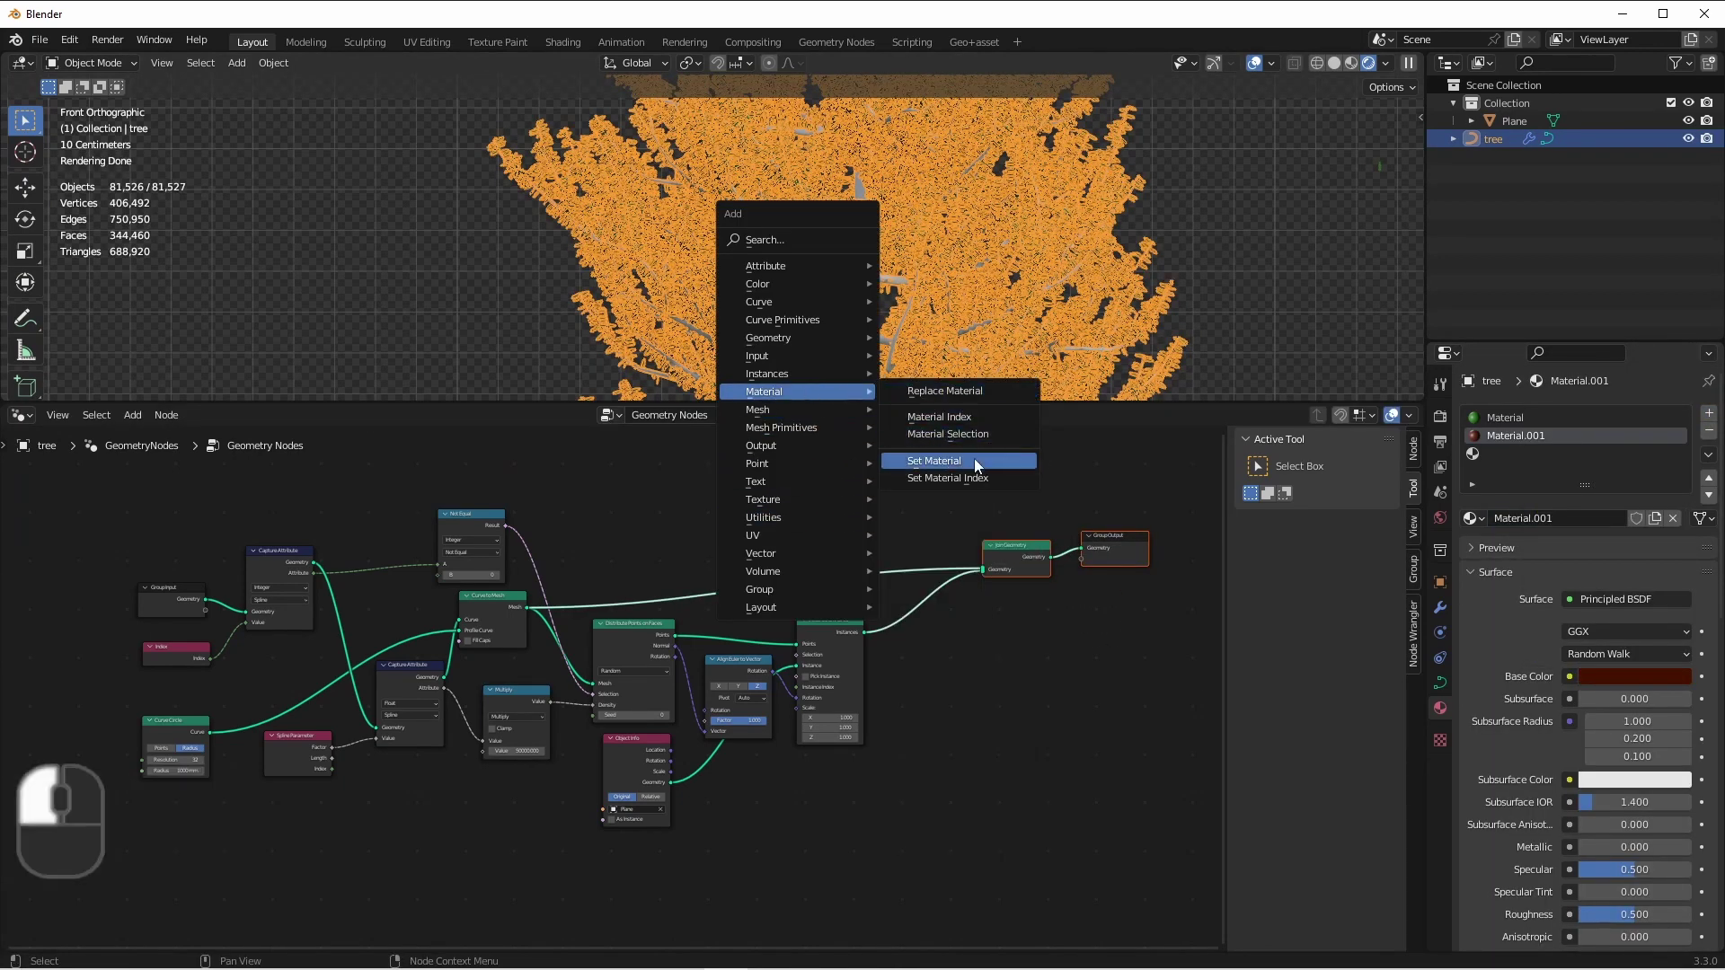
{"action": "left_click", "coordinate": [899, 543]}
{"action": "left_click", "coordinate": [903, 569]}
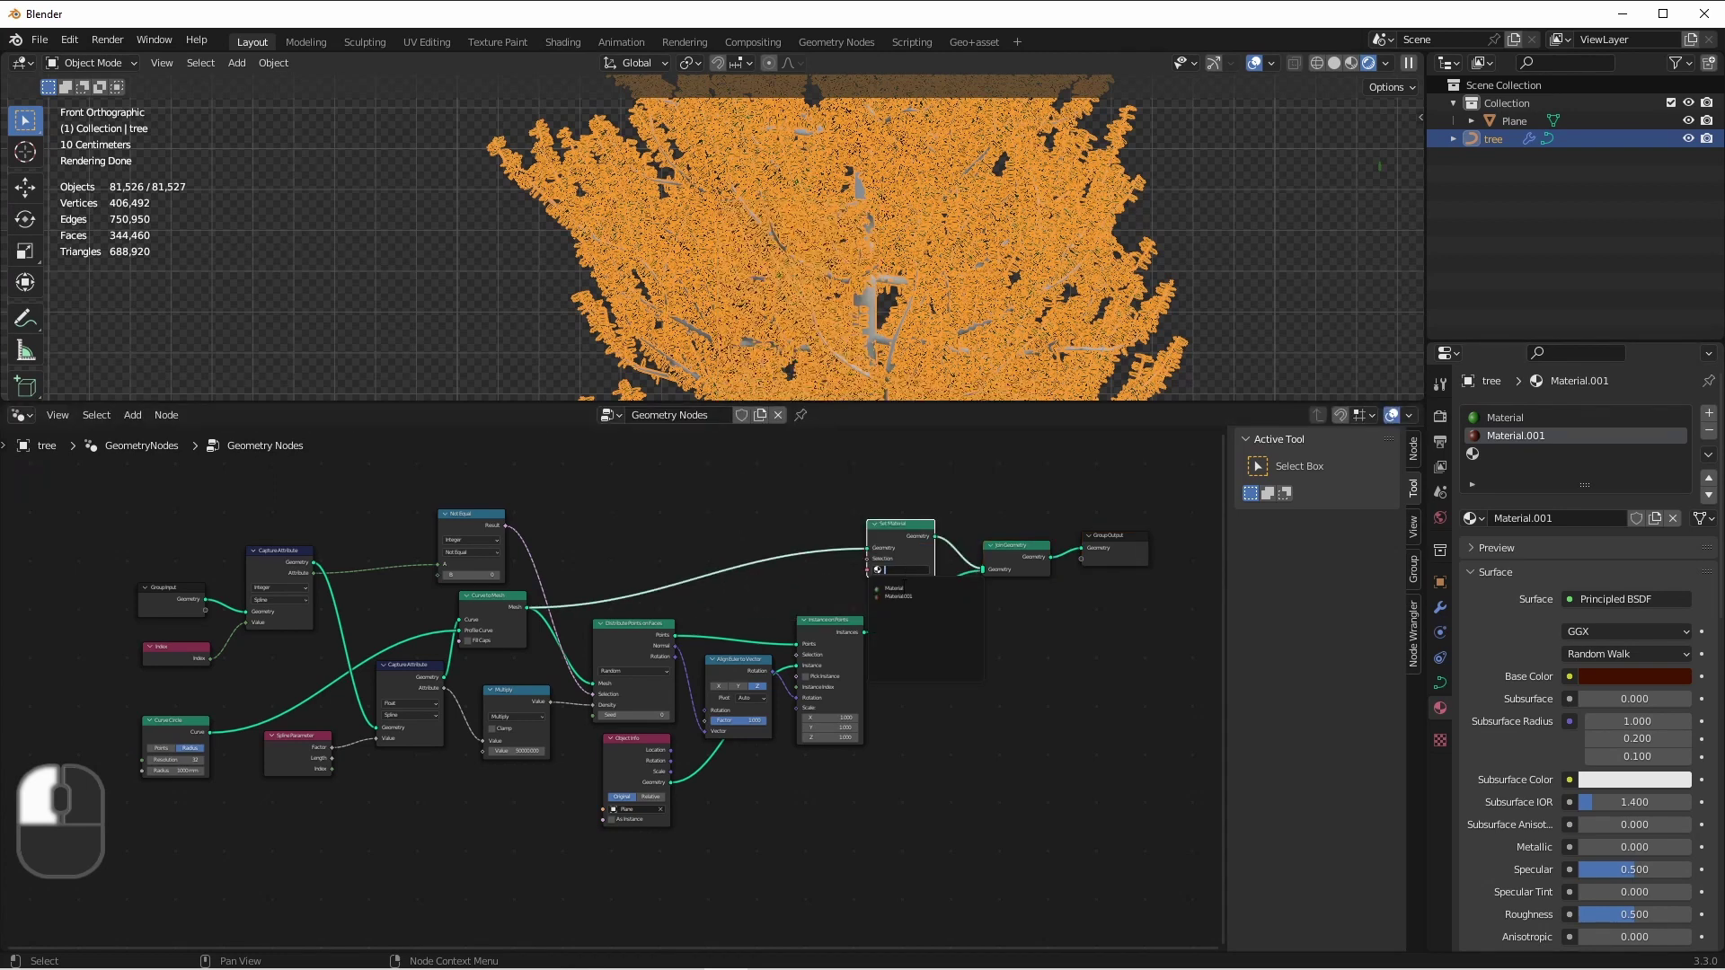
{"action": "left_click", "coordinate": [904, 596]}
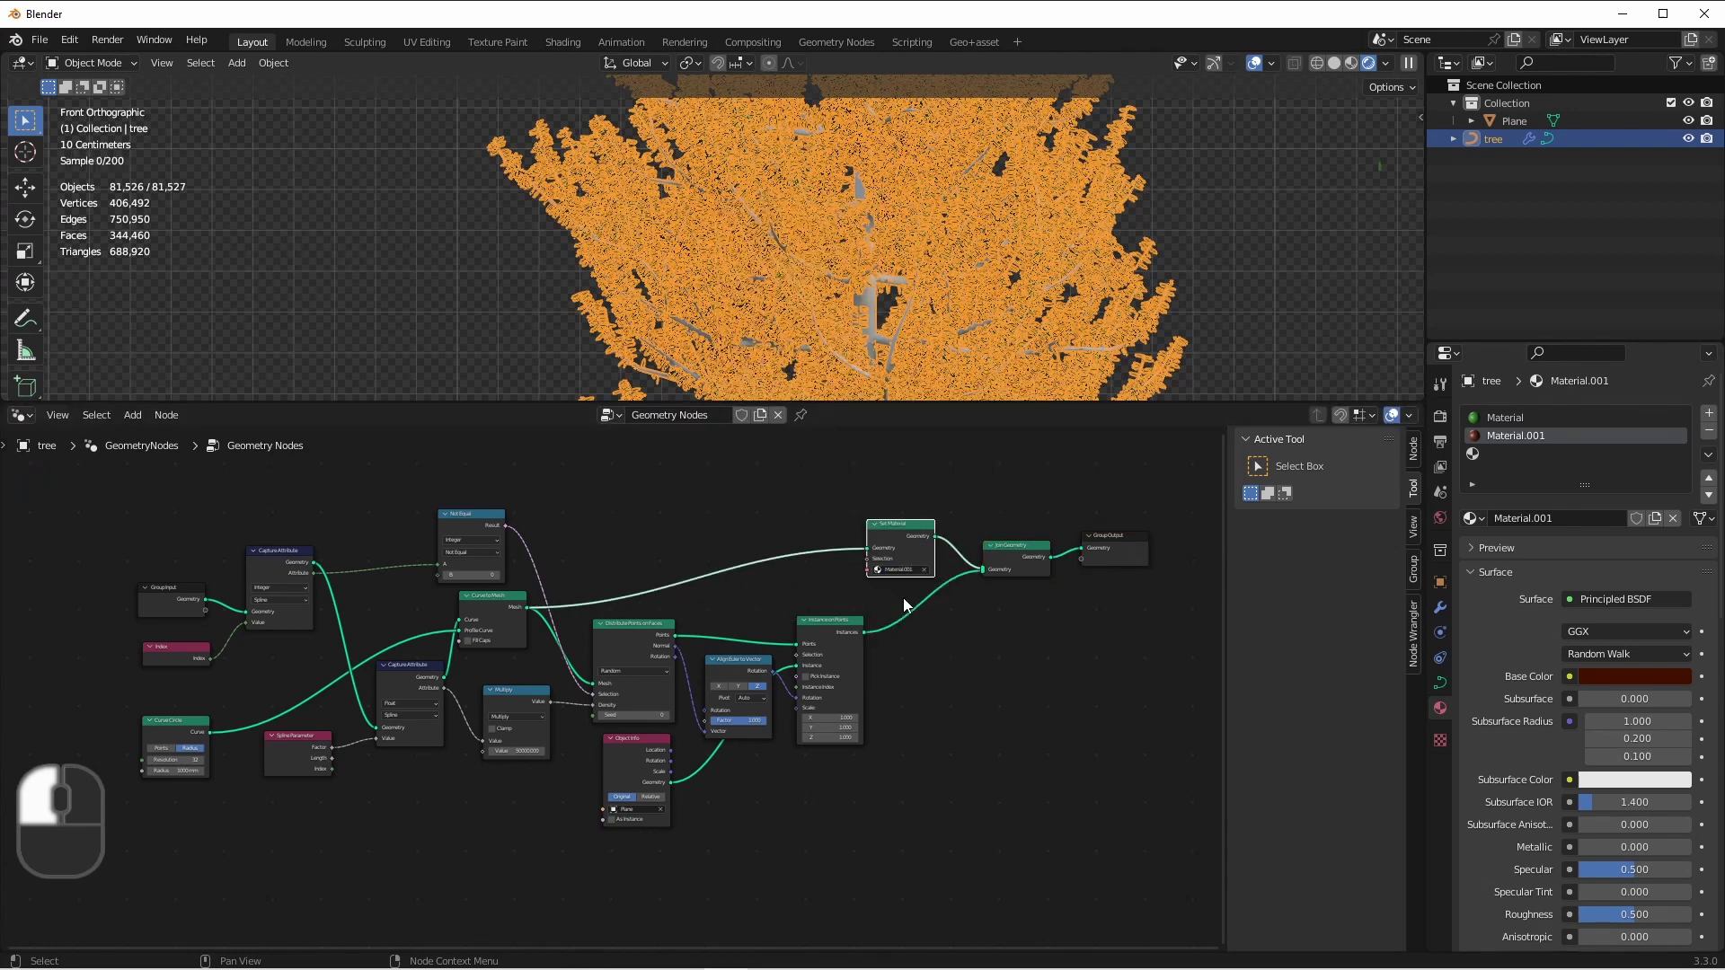
Maximize the 3D viewport and scale the needle plane's mesh narrower along the X axis
{"action": "left_click", "coordinate": [460, 304]}
{"action": "scroll", "coordinate": [824, 285], "scroll_direction": "down", "scroll_amount": 5}
{"action": "key", "text": "ctrl+space"}
{"action": "scroll", "coordinate": [1109, 575], "scroll_direction": "up", "scroll_amount": 3}
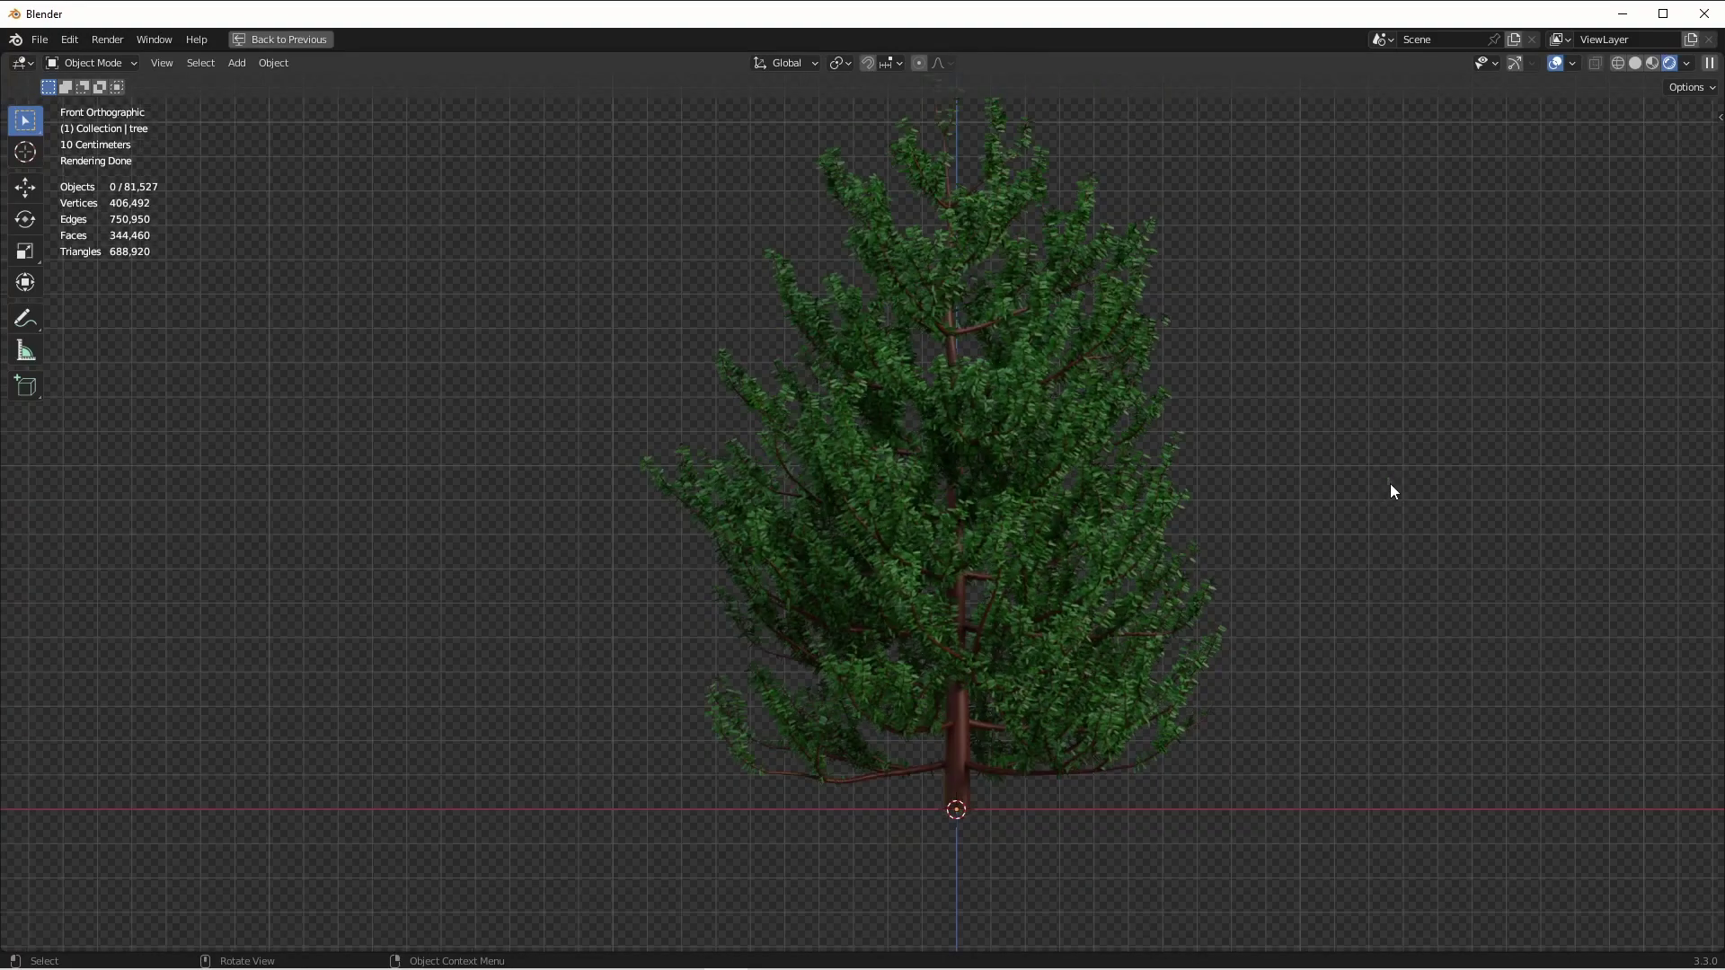
{"action": "scroll", "coordinate": [1406, 467], "scroll_direction": "up", "scroll_amount": 6}
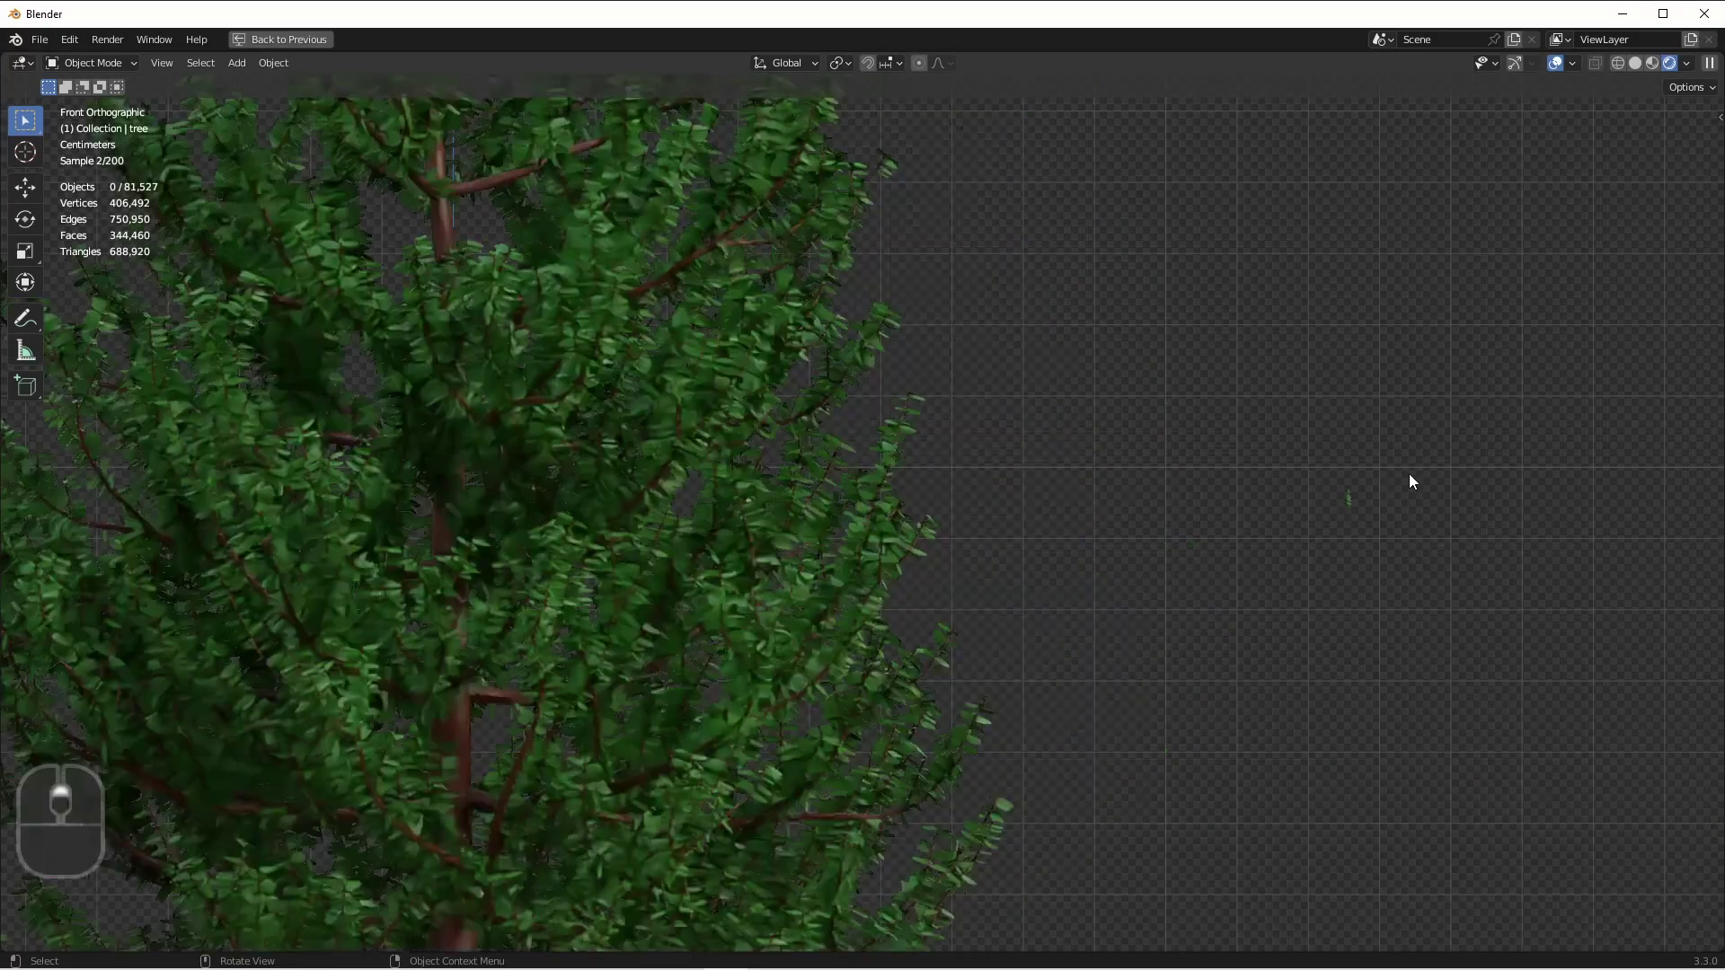
{"action": "left_click", "coordinate": [1349, 499]}
{"action": "key", "text": "Tab"}
{"action": "key", "text": "s"}
{"action": "key", "text": "x"}
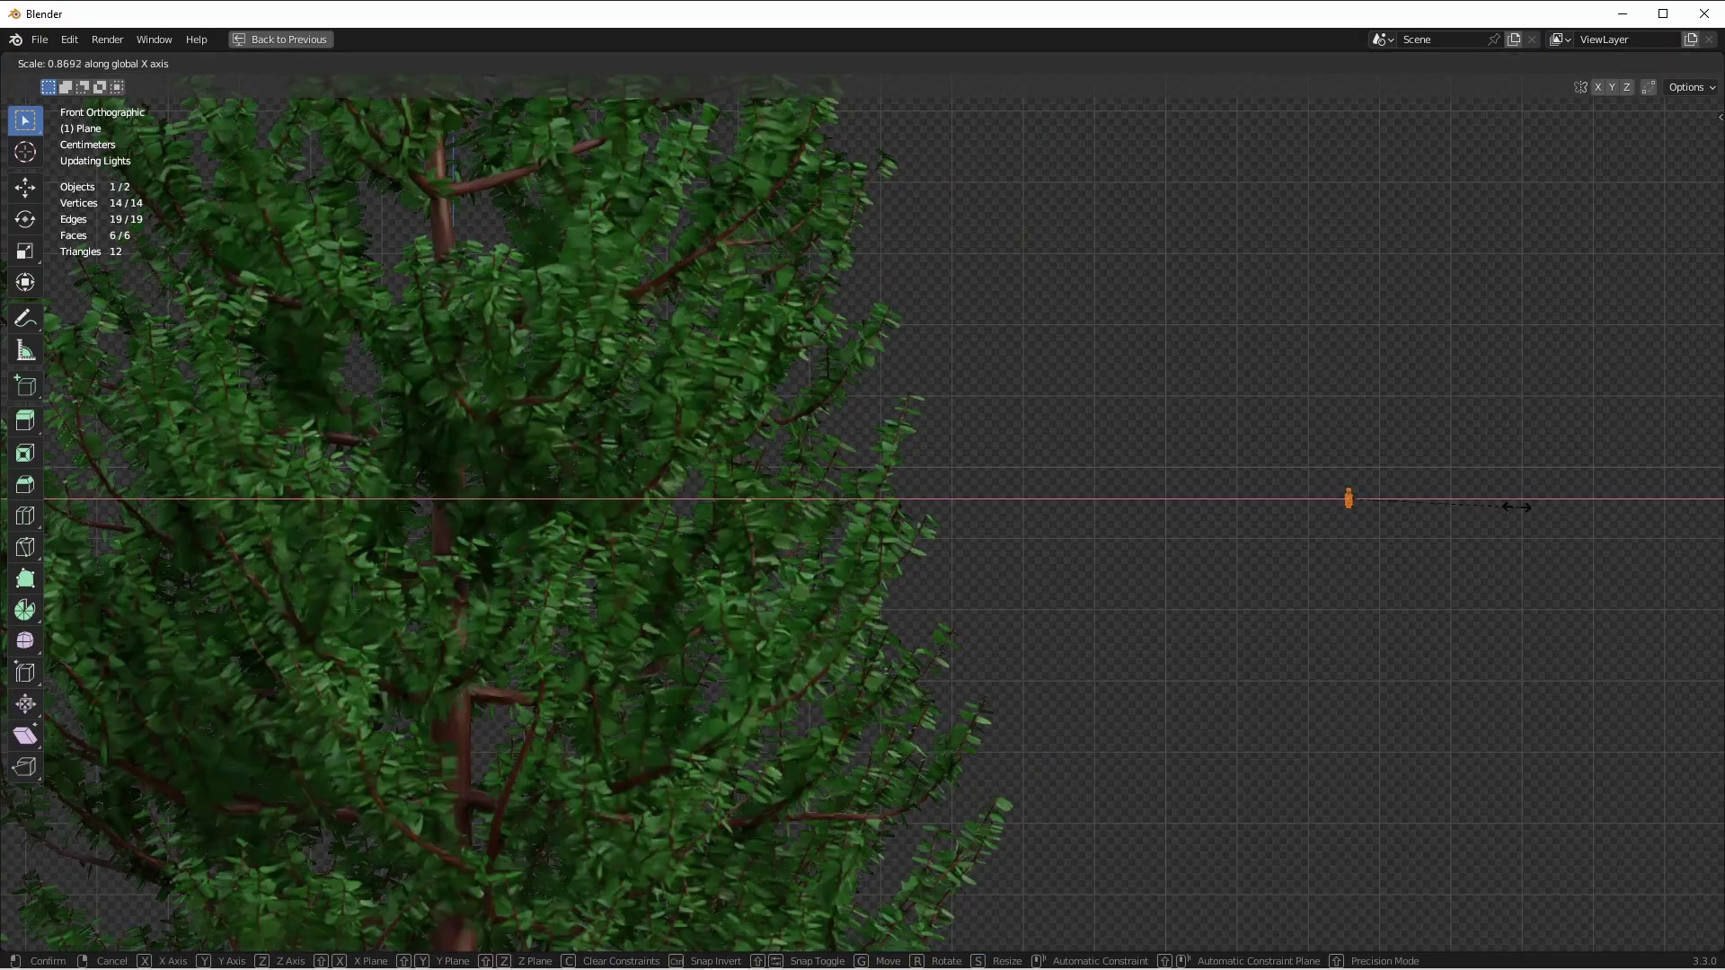
{"action": "left_click", "coordinate": [1391, 500]}
Lengthen the needle by moving all vertices except its bottom end upward along Z, and restore the multi-editor layout
{"action": "scroll", "coordinate": [1402, 503], "scroll_direction": "up", "scroll_amount": 14}
{"action": "left_click_drag", "start_coordinate": [1079, 296], "coordinate": [984, 548]}
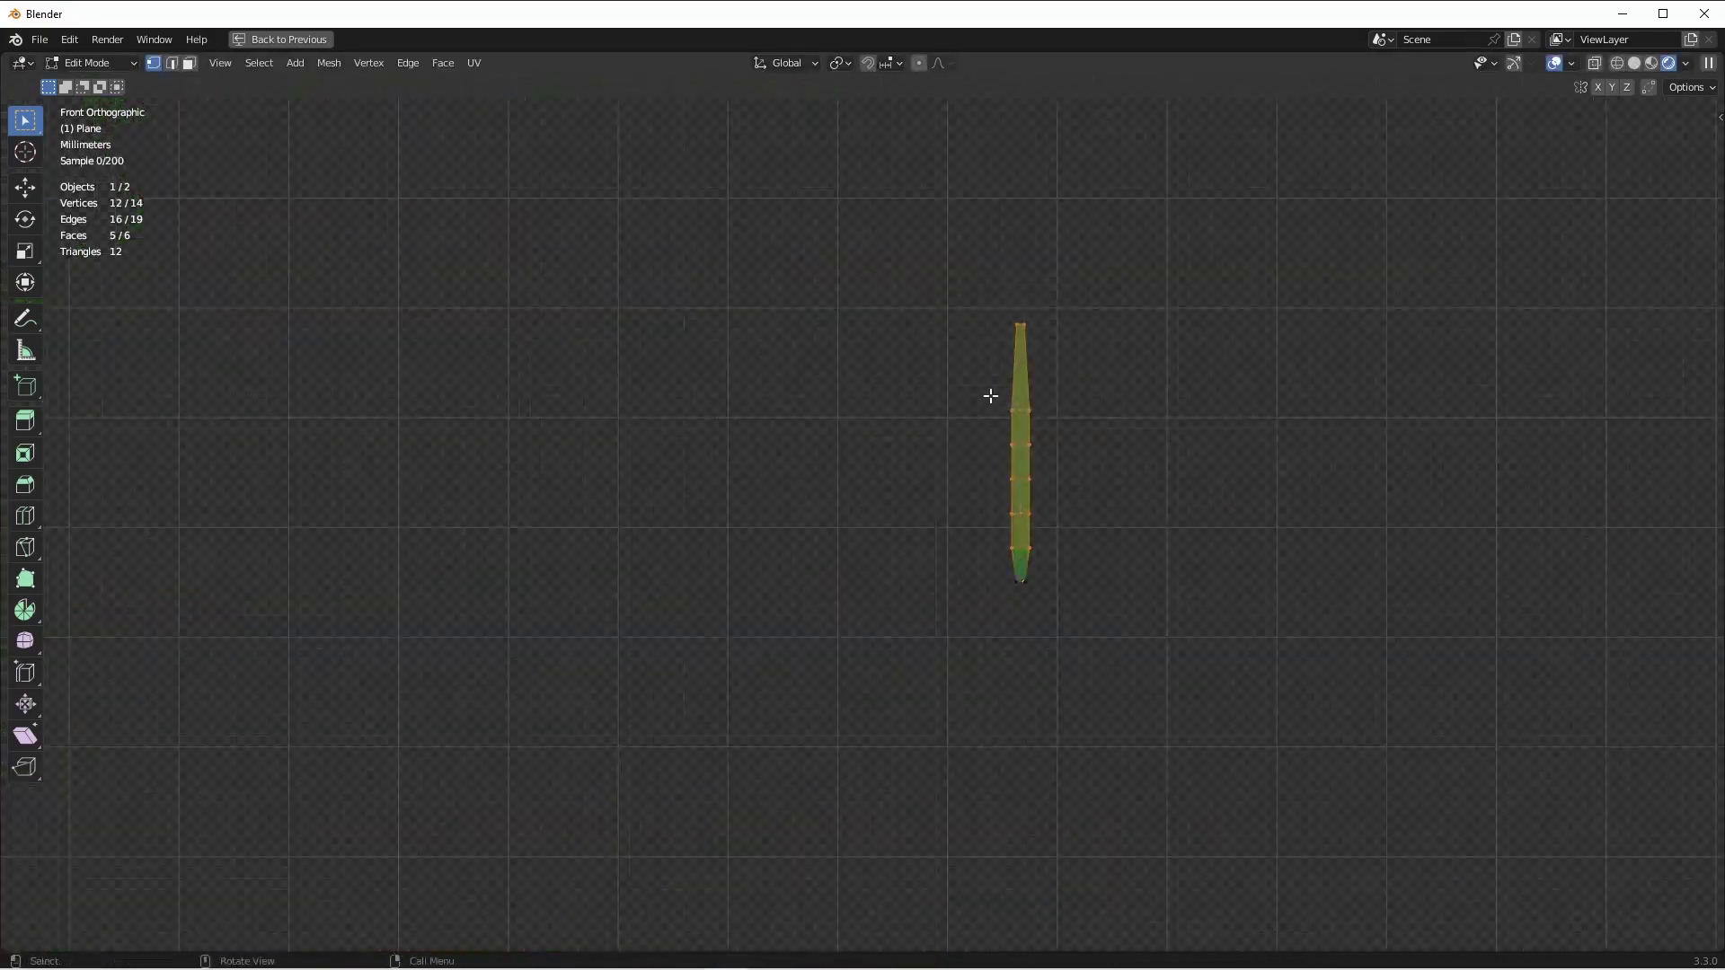
{"action": "key", "text": "g"}
{"action": "key", "text": "z"}
{"action": "left_click", "coordinate": [975, 335]}
{"action": "key", "text": "Tab"}
{"action": "scroll", "coordinate": [865, 345], "scroll_direction": "down", "scroll_amount": 16}
{"action": "middle_click_drag", "start_coordinate": [683, 381], "coordinate": [1159, 403], "text": "shift"}
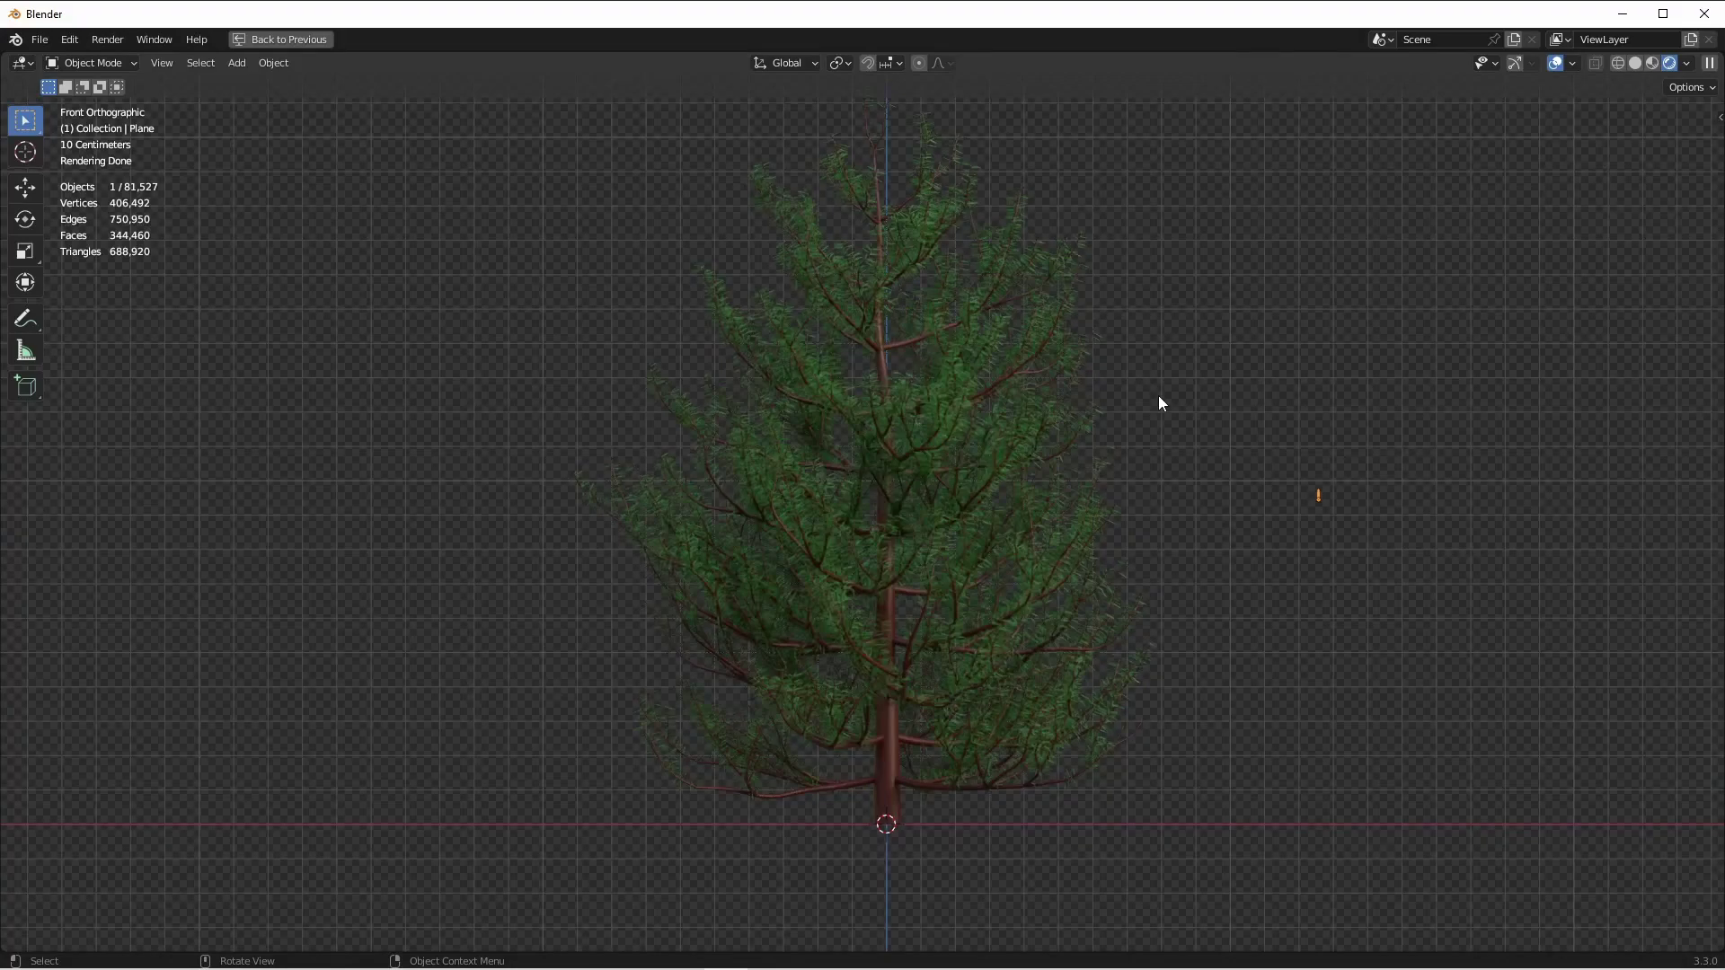
{"action": "key", "text": "ctrl+space"}
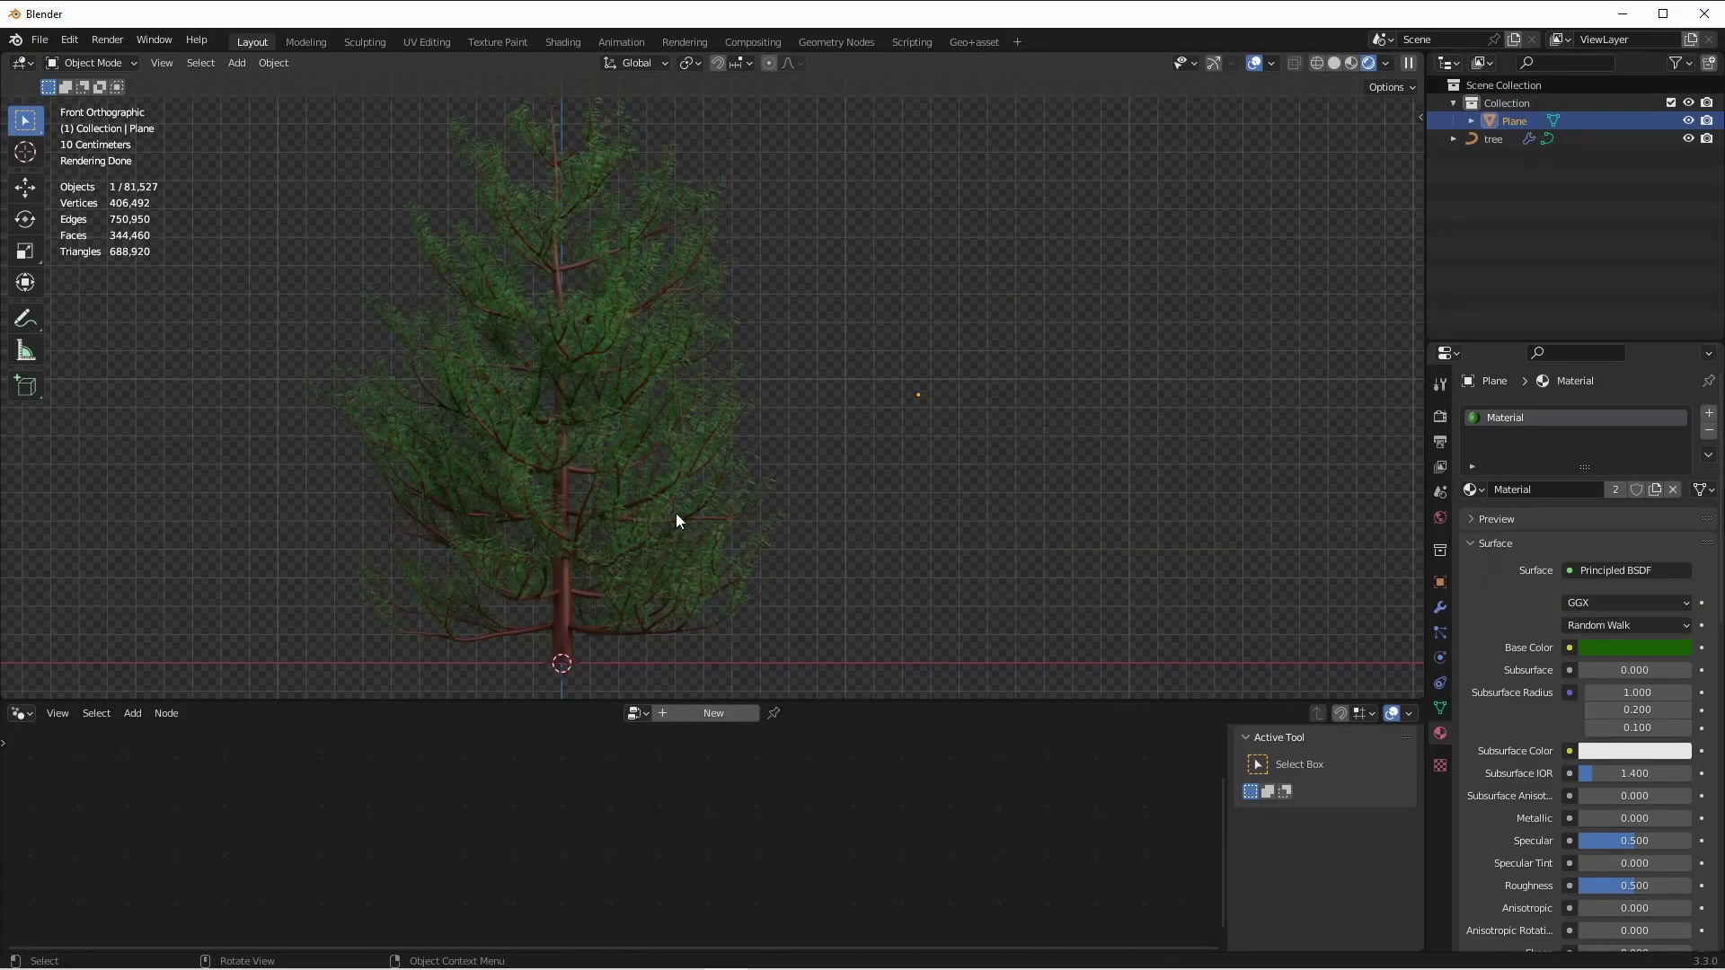
Move the finished tree along the X axis to free the space at the world origin
{"action": "left_click", "coordinate": [612, 500]}
{"action": "key", "text": "g"}
{"action": "key", "text": "x"}
{"action": "left_click", "coordinate": [1061, 458]}
Add a new Sapling tree curve, load a conifer-shaped preset in its Geometry settings, and set its scale to 1
{"action": "key", "text": "shift+a"}
{"action": "mouse_move", "coordinate": [558, 646]}
{"action": "left_click", "coordinate": [656, 809]}
{"action": "left_click", "coordinate": [180, 203]}
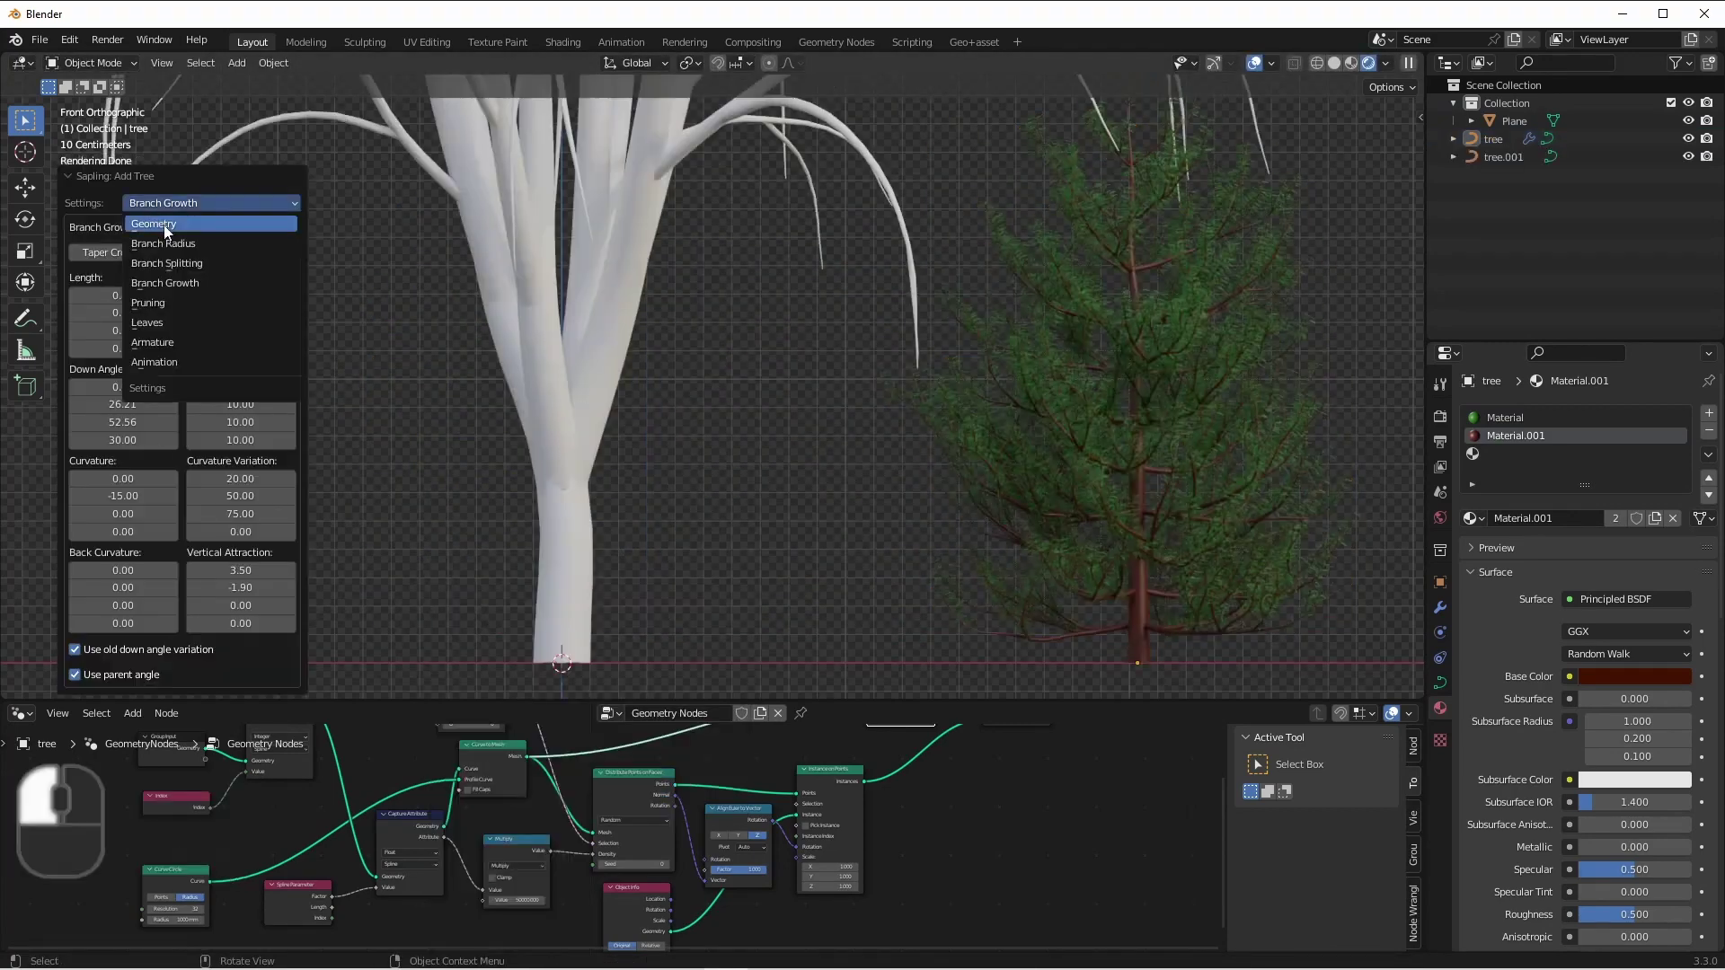
{"action": "left_click", "coordinate": [165, 226]}
{"action": "left_click", "coordinate": [144, 674]}
{"action": "left_click", "coordinate": [143, 789]}
{"action": "left_click", "coordinate": [123, 600]}
{"action": "type", "text": "1"}
{"action": "key", "text": "Return"}
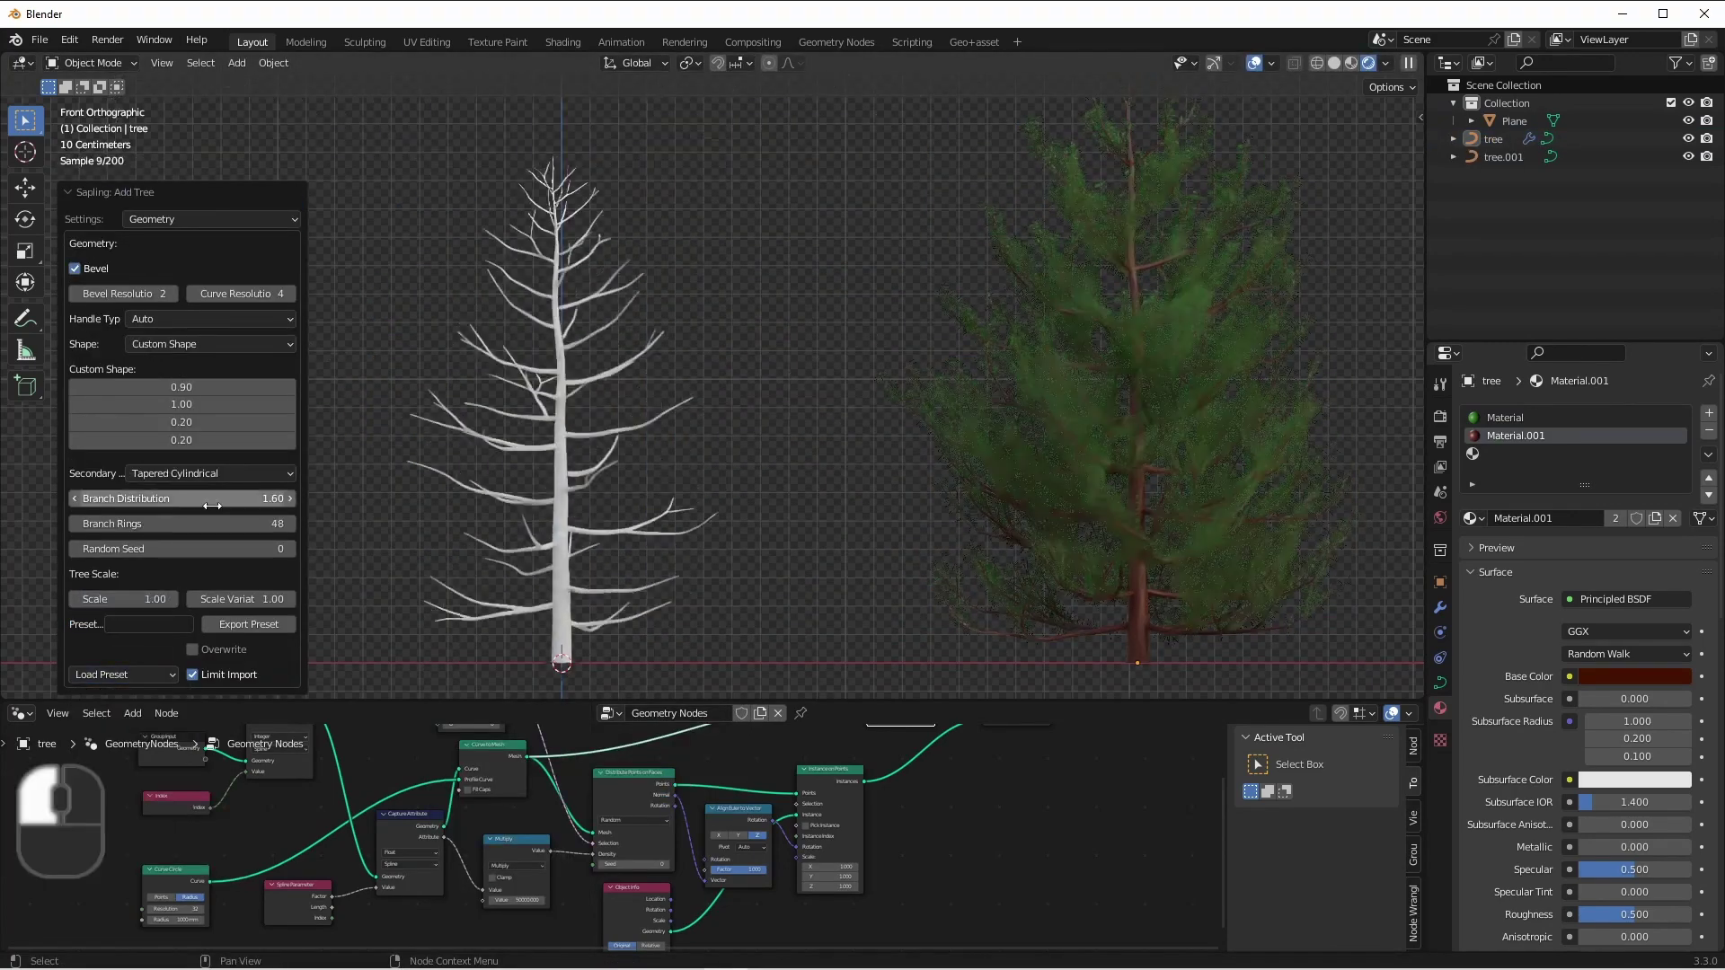
Turn off the new Sapling tree's bevel and set its Branch Splitting levels to 4
{"action": "left_click_drag", "start_coordinate": [238, 401], "coordinate": [161, 401]}
{"action": "left_click", "coordinate": [189, 219]}
{"action": "left_click", "coordinate": [164, 260]}
{"action": "left_click", "coordinate": [75, 402]}
{"action": "left_click", "coordinate": [180, 352]}
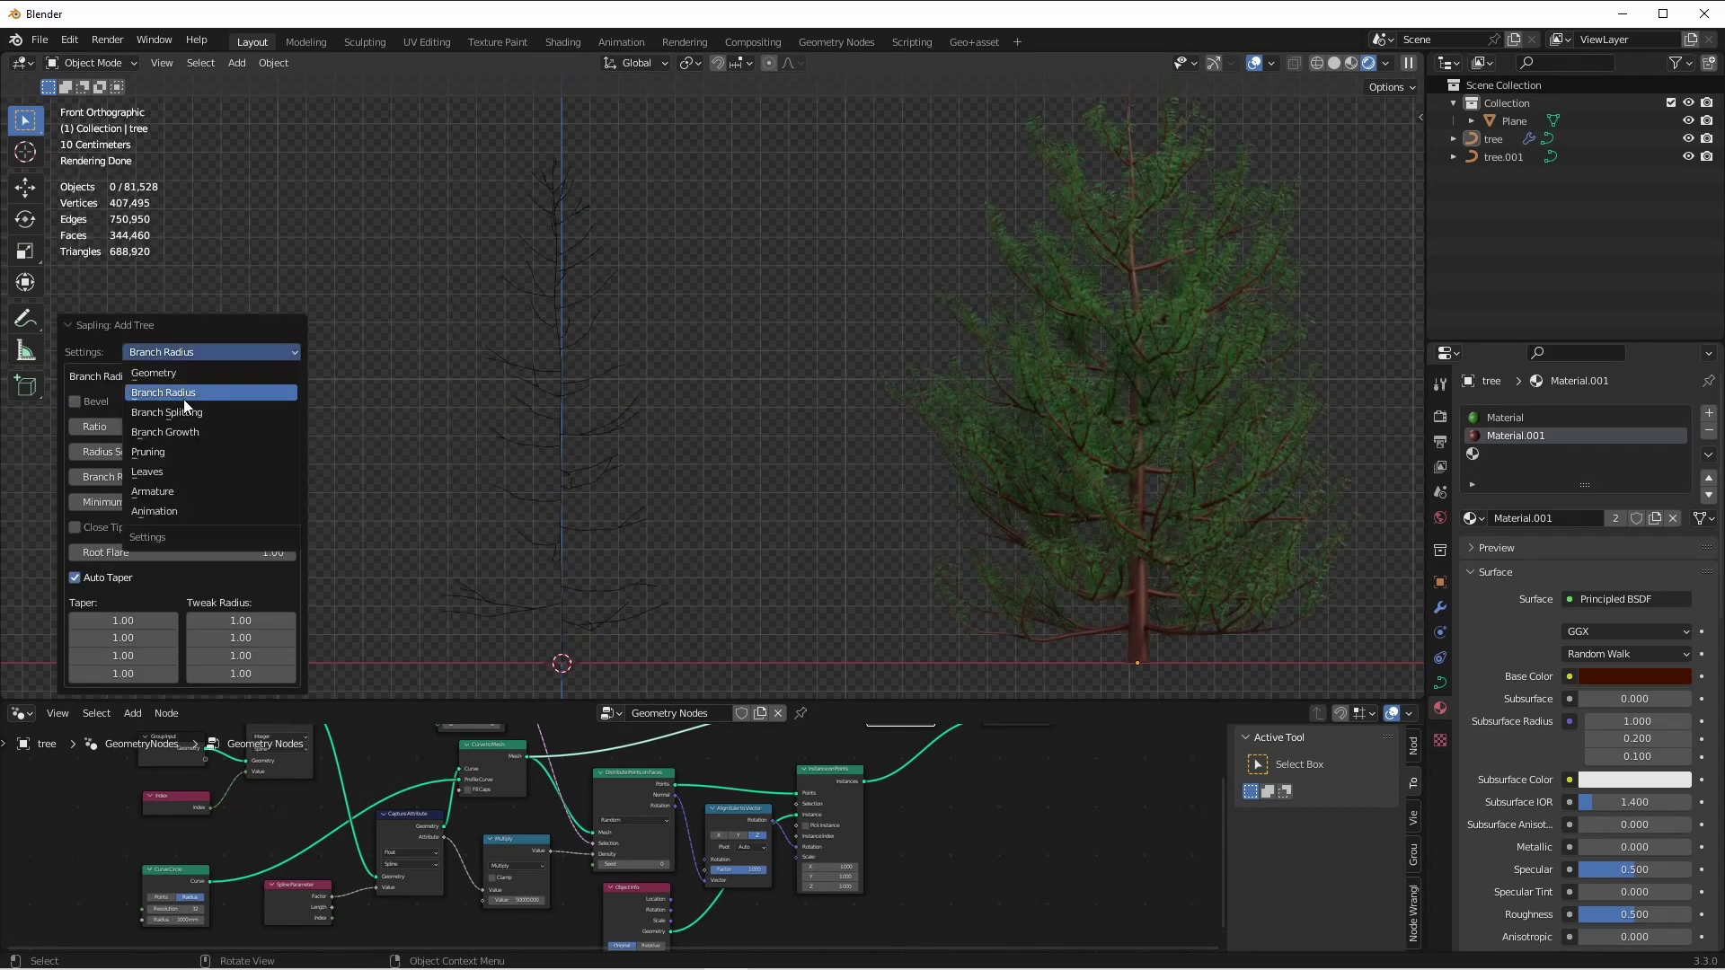
{"action": "left_click", "coordinate": [182, 410]}
{"action": "left_click", "coordinate": [286, 190]}
{"action": "left_click", "coordinate": [286, 189]}
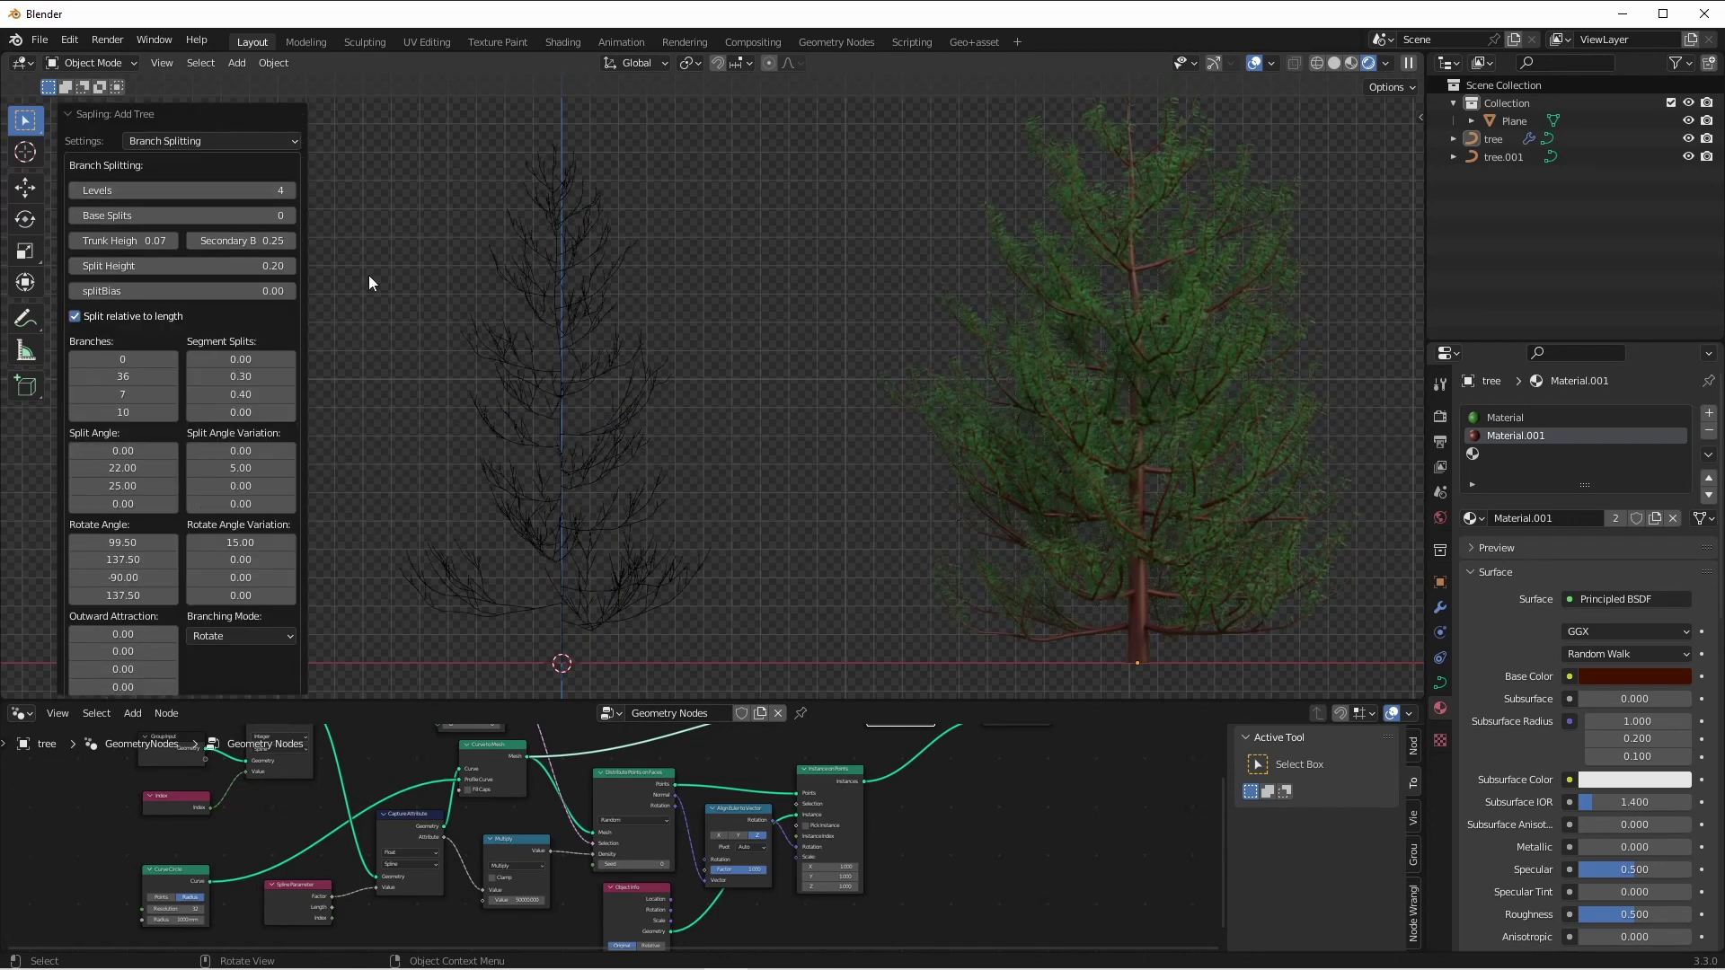
Select tree.001, add a Geometry Nodes modifier, and assign the existing Geometry Nodes group to it
{"action": "left_click", "coordinate": [677, 477]}
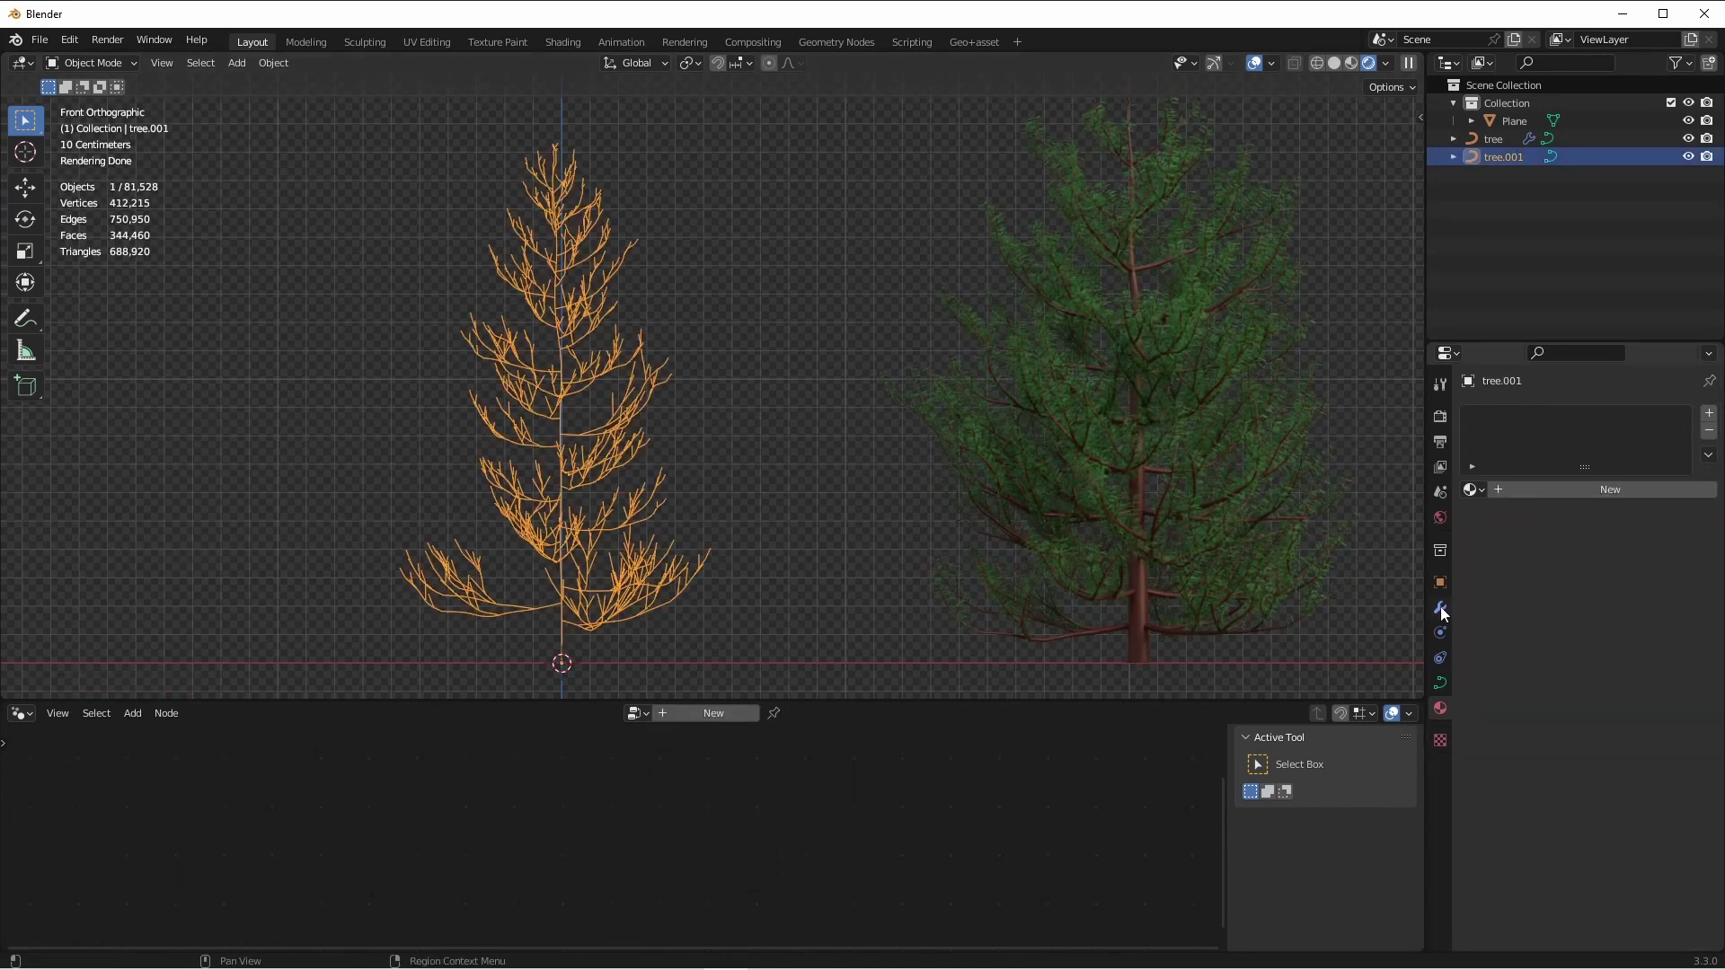
{"action": "left_click", "coordinate": [1441, 611]}
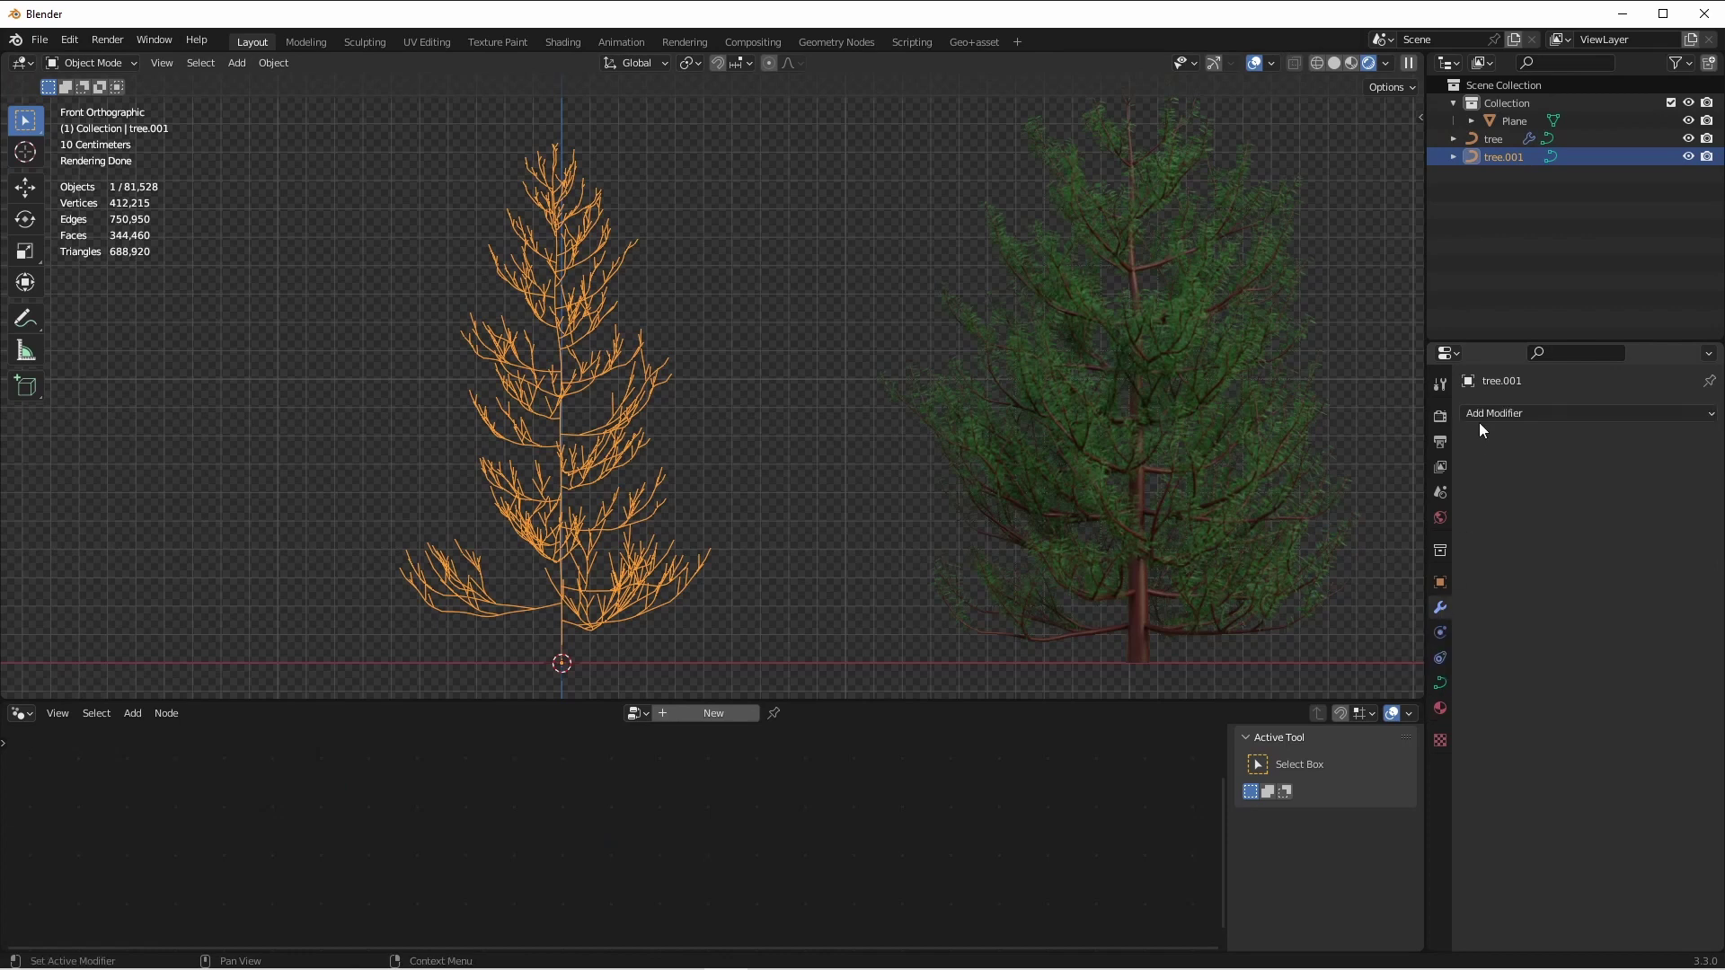
{"action": "left_click", "coordinate": [1486, 413]}
{"action": "left_click", "coordinate": [1452, 565]}
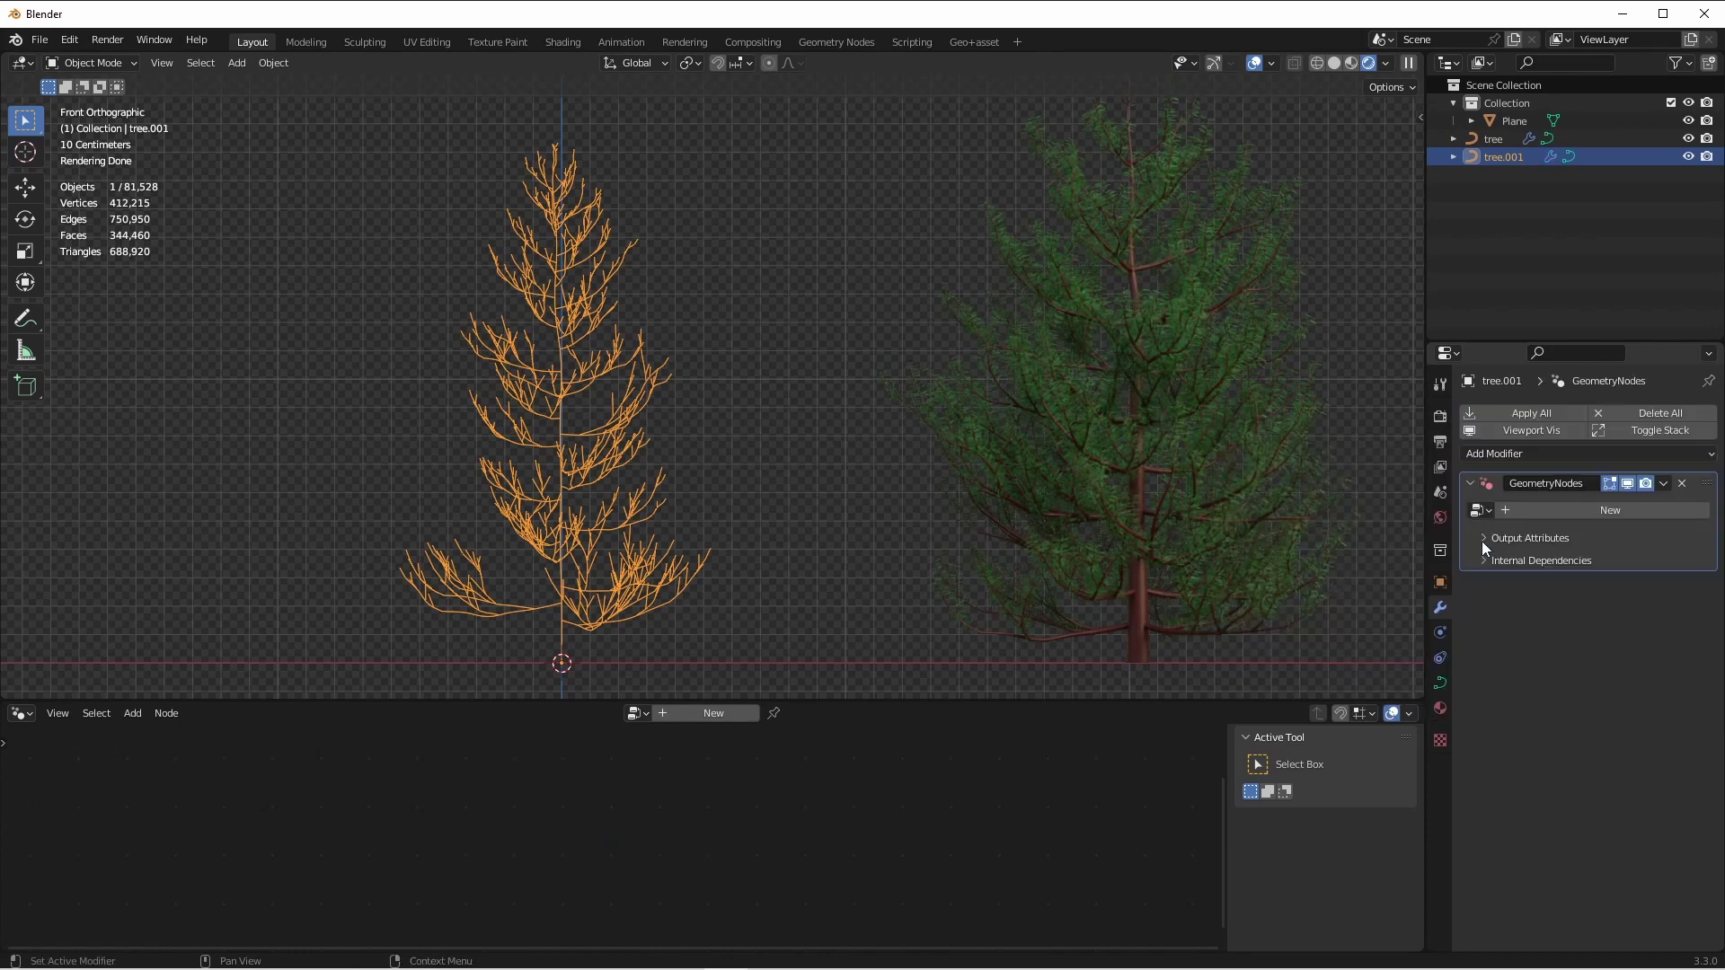
{"action": "left_click", "coordinate": [1479, 510]}
{"action": "left_click", "coordinate": [1498, 541]}
Expose the Multiply node's second value through Group Input and set it to 100000 on tree.001's modifier
{"action": "left_click", "coordinate": [775, 421]}
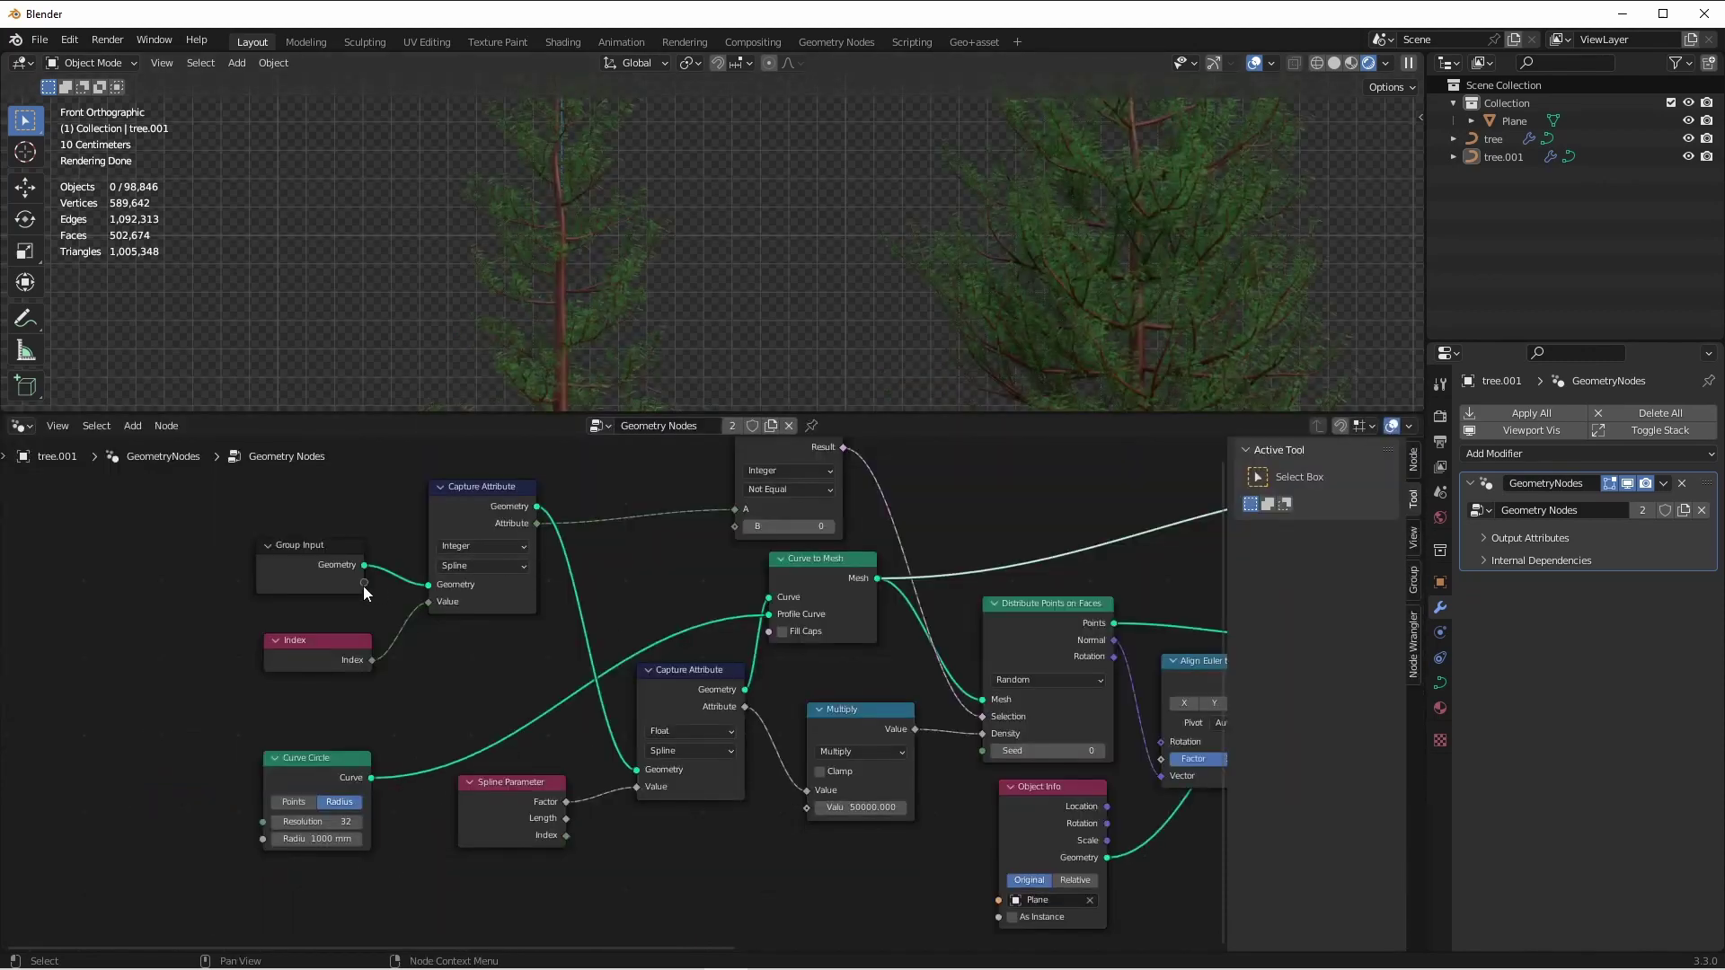
{"action": "left_click_drag", "start_coordinate": [364, 584], "coordinate": [807, 807]}
{"action": "left_click", "coordinate": [1628, 533]}
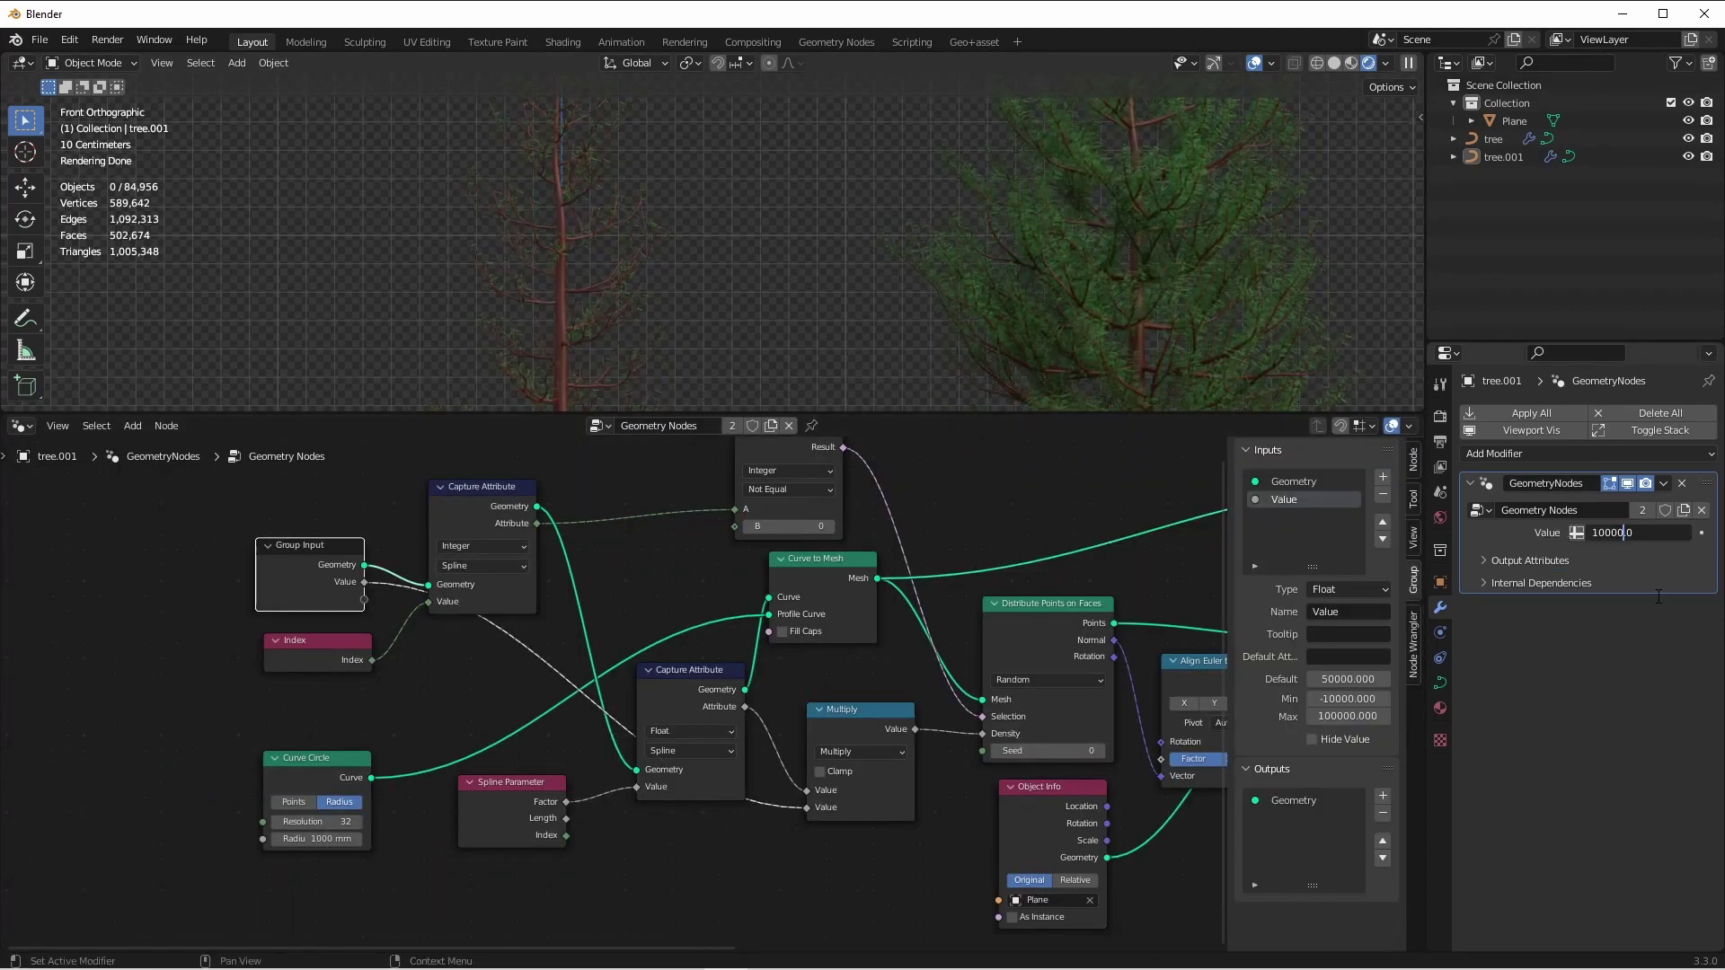
{"action": "type", "text": "0"}
{"action": "key", "text": "Return"}
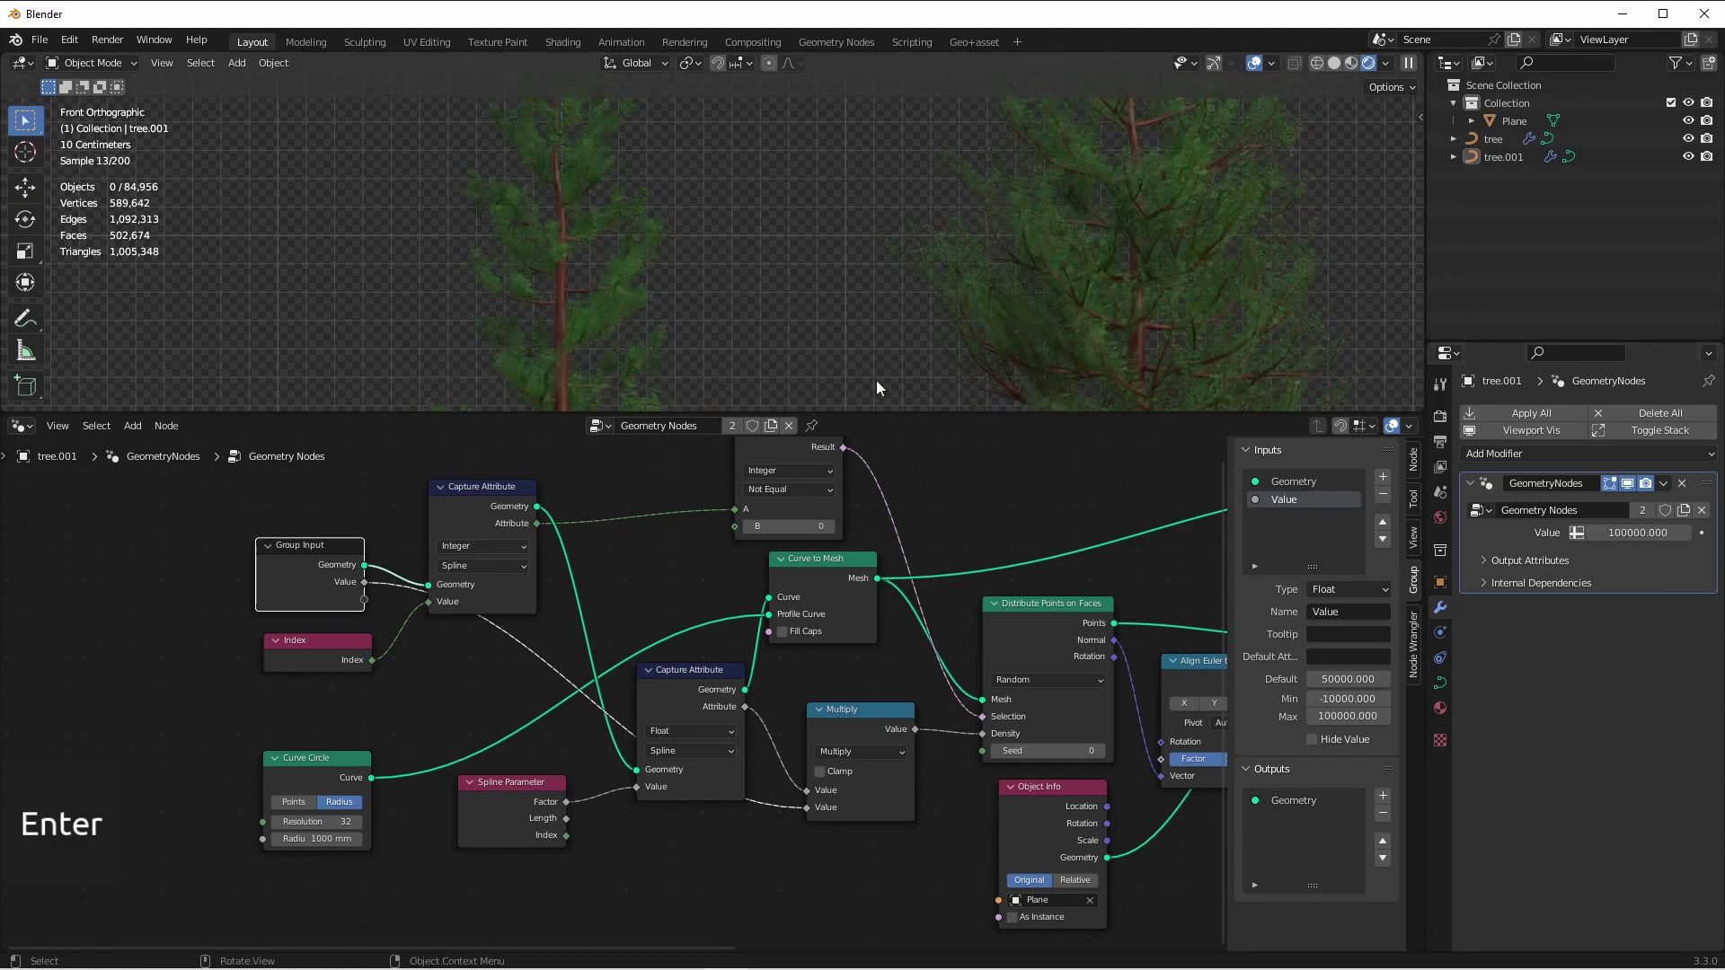
{"action": "left_click", "coordinate": [764, 316]}
{"action": "scroll", "coordinate": [776, 341], "scroll_direction": "down", "scroll_amount": 1}
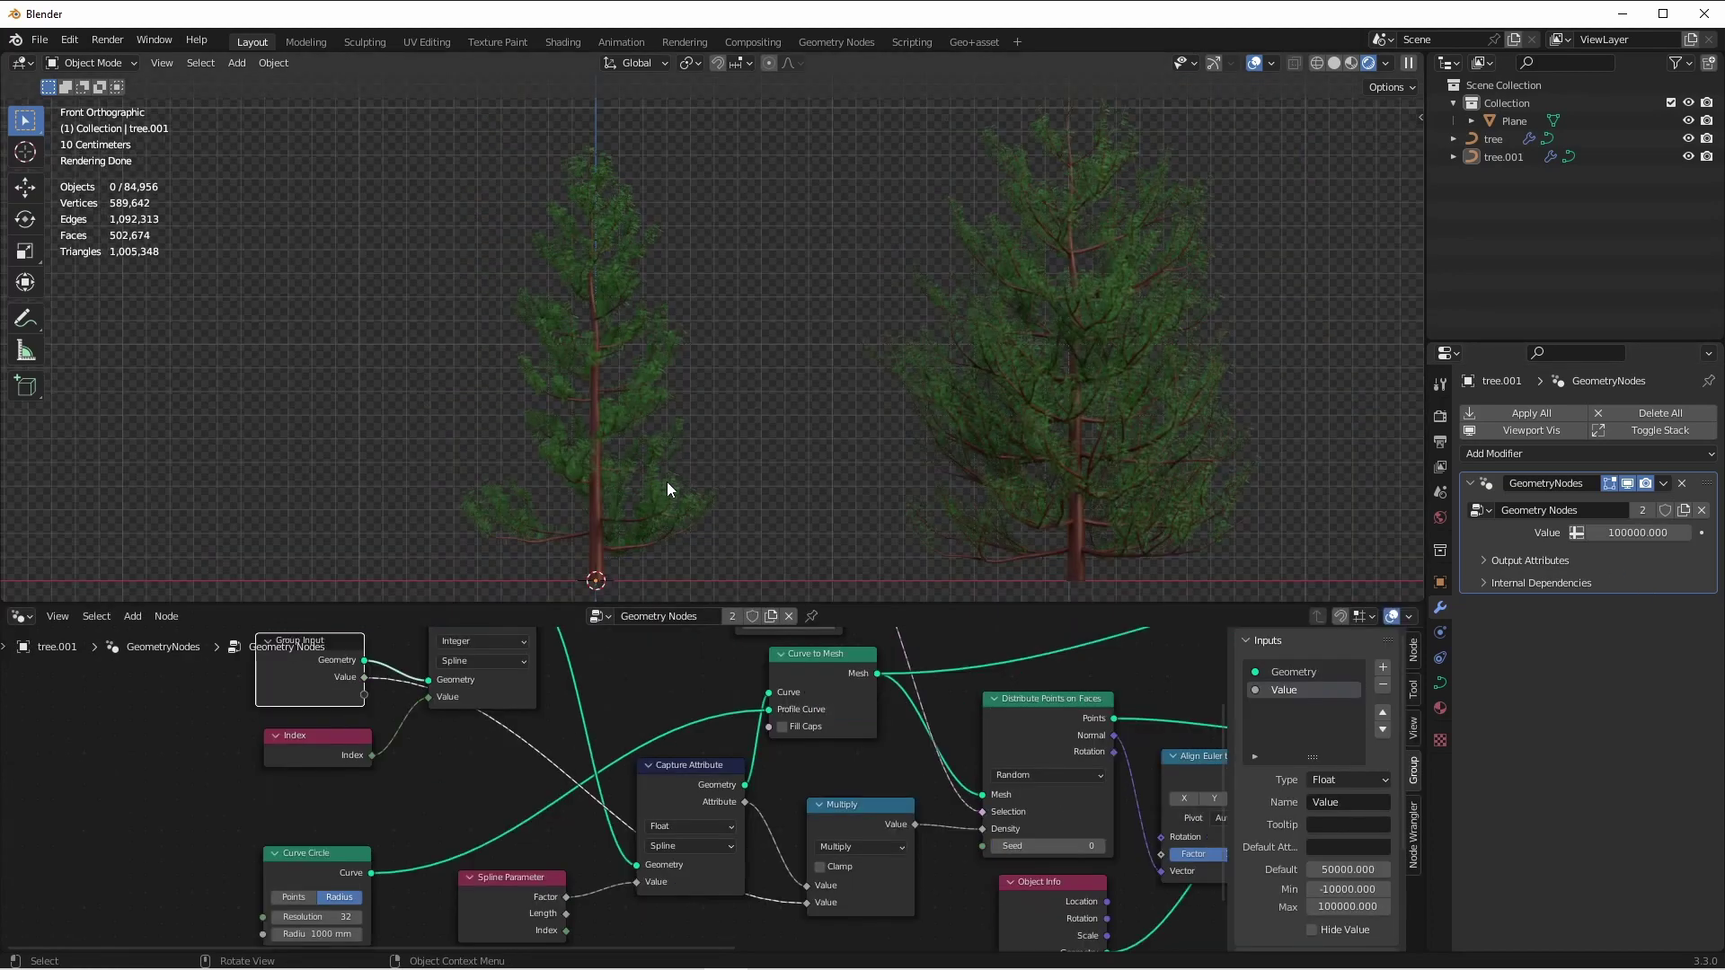